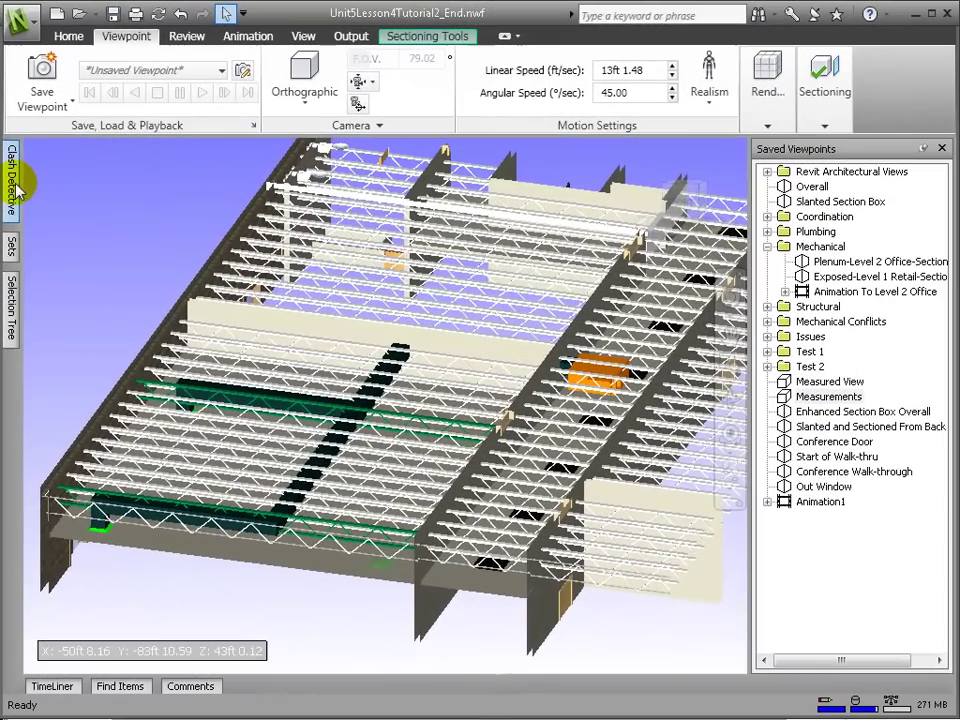
Step: Slide out the Selection Tree panel listing the six appended model files
{"action": "left_click", "coordinate": [12, 310]}
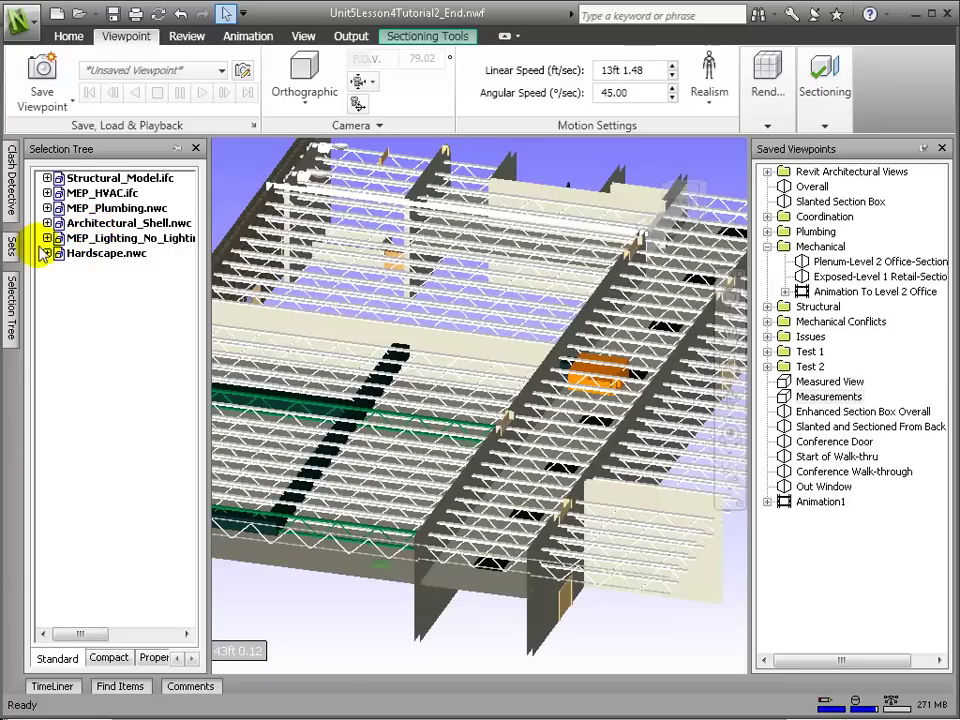
Step: Hide the Architectural_Shell.nwc model file
{"action": "left_click", "coordinate": [86, 222]}
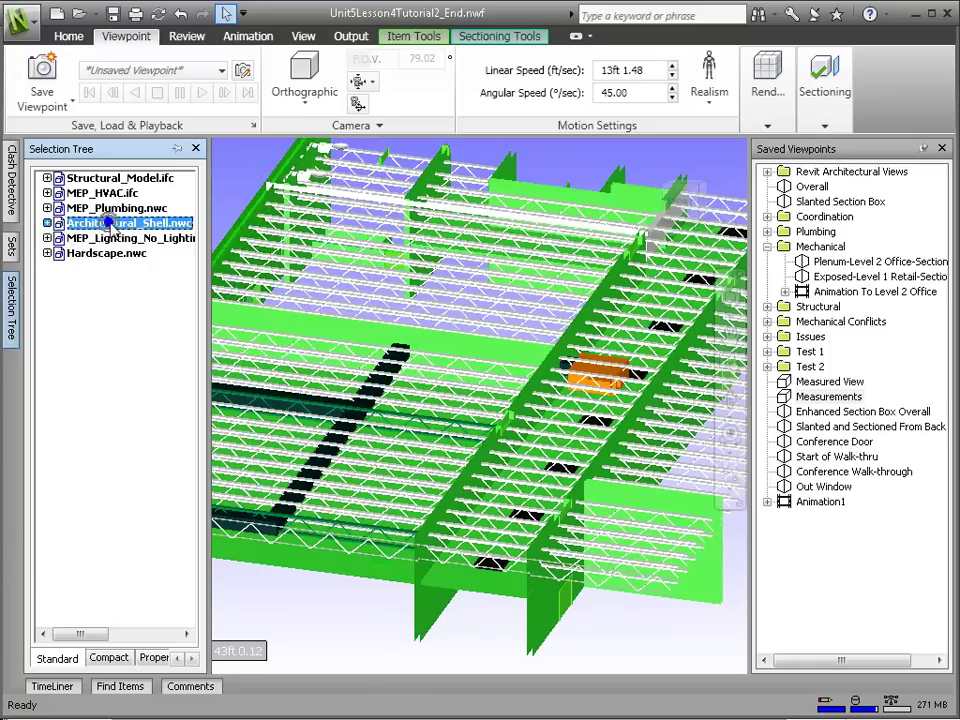
{"action": "right_click", "coordinate": [112, 224]}
{"action": "left_click", "coordinate": [204, 503]}
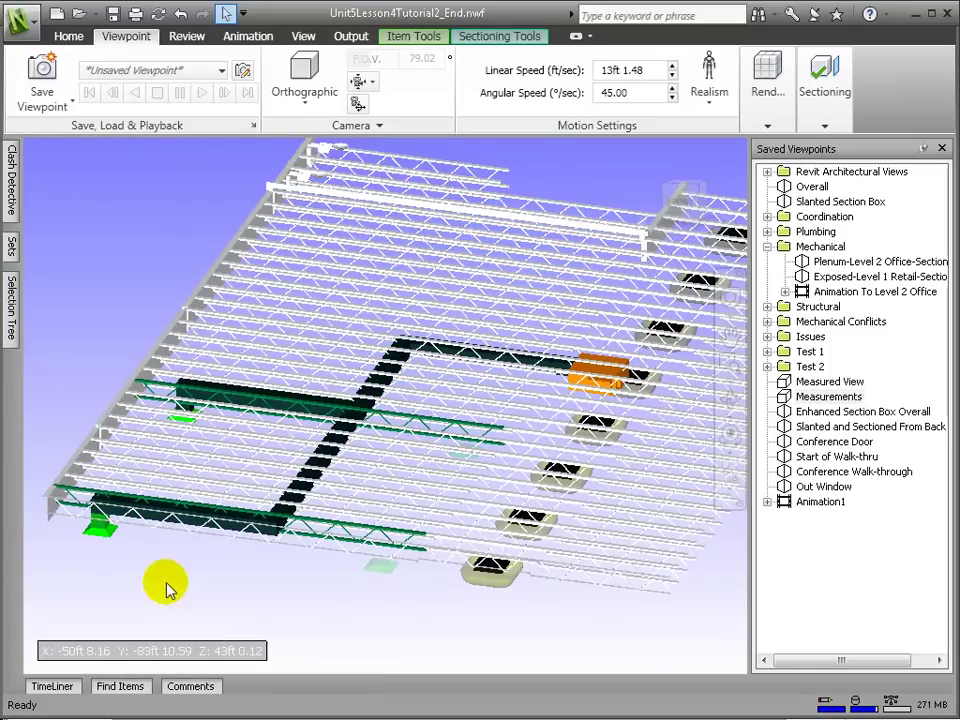
Step: Override the colour of the upper and lower joist trusses to magenta
{"action": "scroll", "coordinate": [141, 639], "scroll_direction": "up", "scroll_amount": 2}
{"action": "middle_click_drag", "start_coordinate": [141, 639], "coordinate": [131, 502]}
{"action": "left_click", "coordinate": [231, 338]}
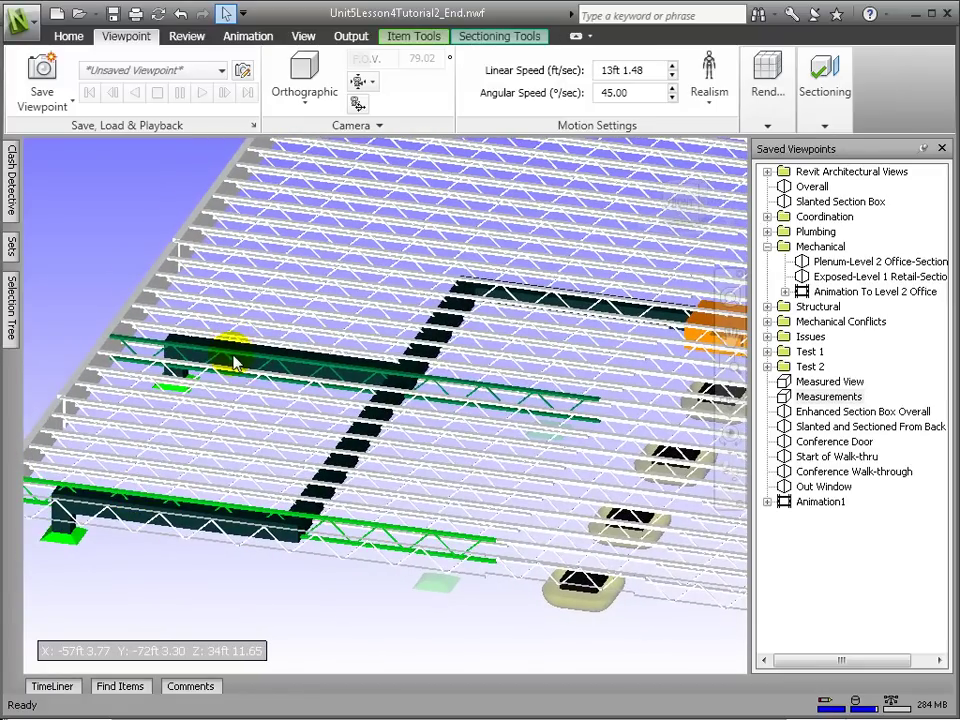
{"action": "left_click", "coordinate": [171, 596]}
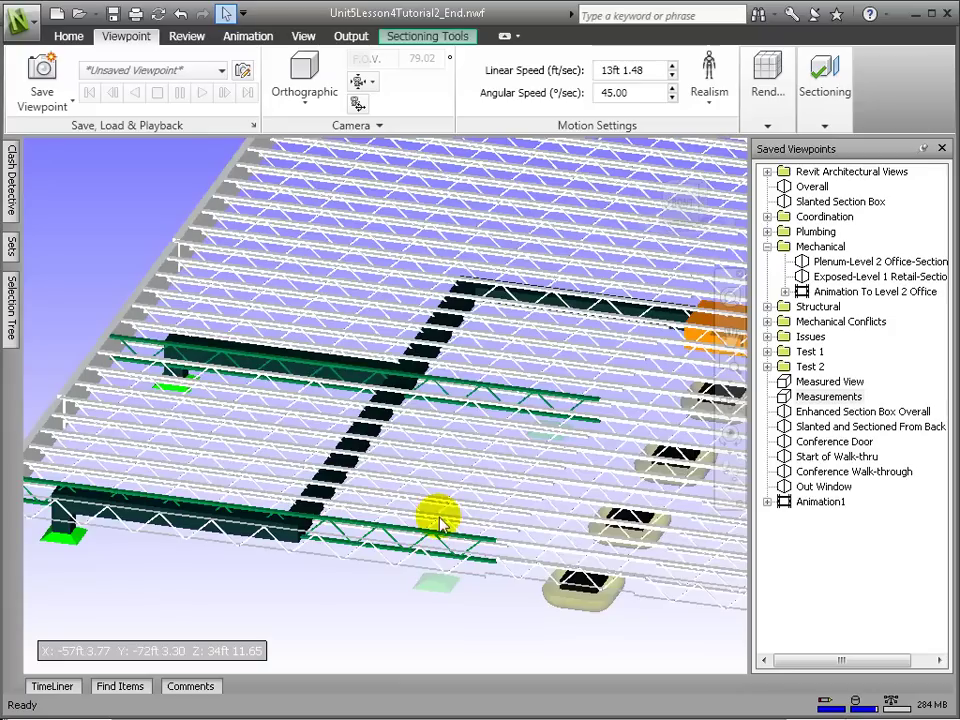
{"action": "left_click", "coordinate": [407, 537]}
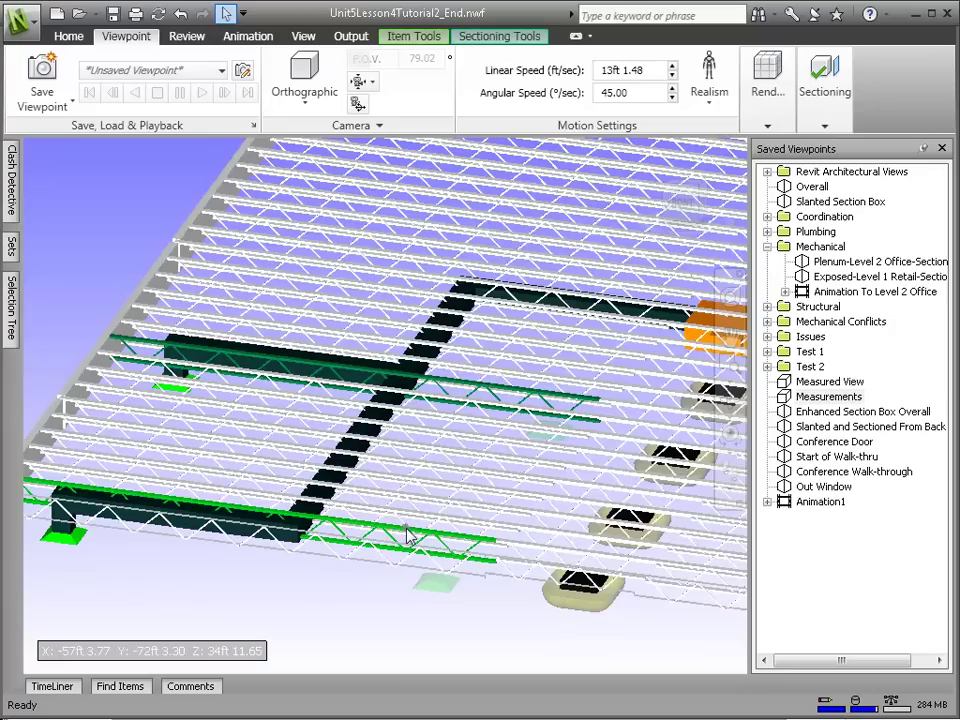
{"action": "left_click", "coordinate": [412, 378], "text": "ctrl"}
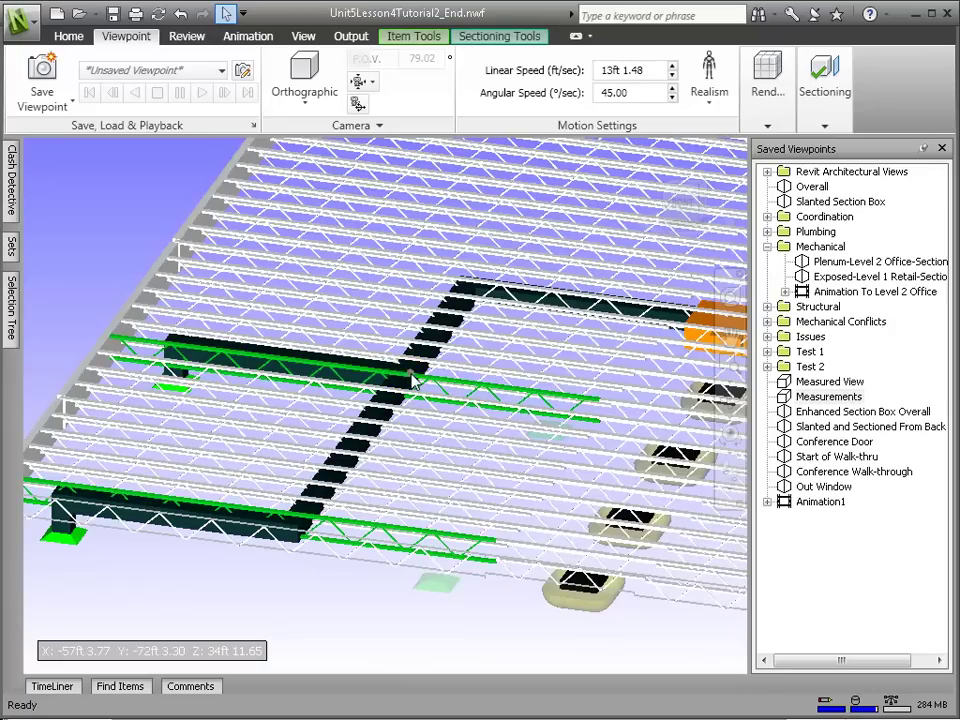
{"action": "right_click", "coordinate": [340, 530]}
{"action": "mouse_move", "coordinate": [380, 440]}
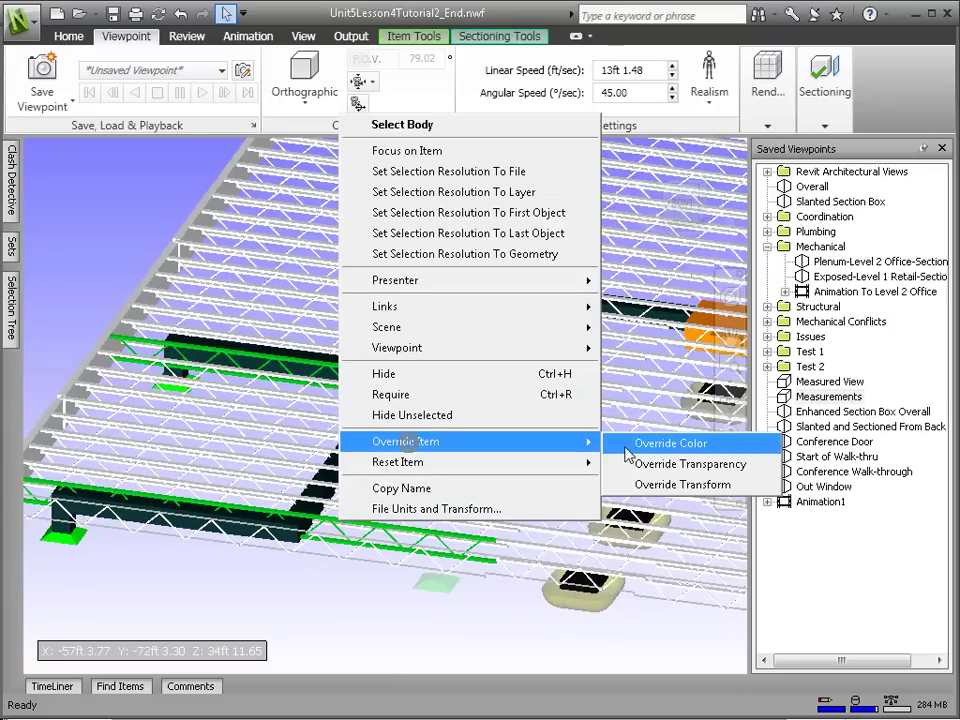
{"action": "left_click", "coordinate": [641, 447]}
{"action": "left_click", "coordinate": [563, 302]}
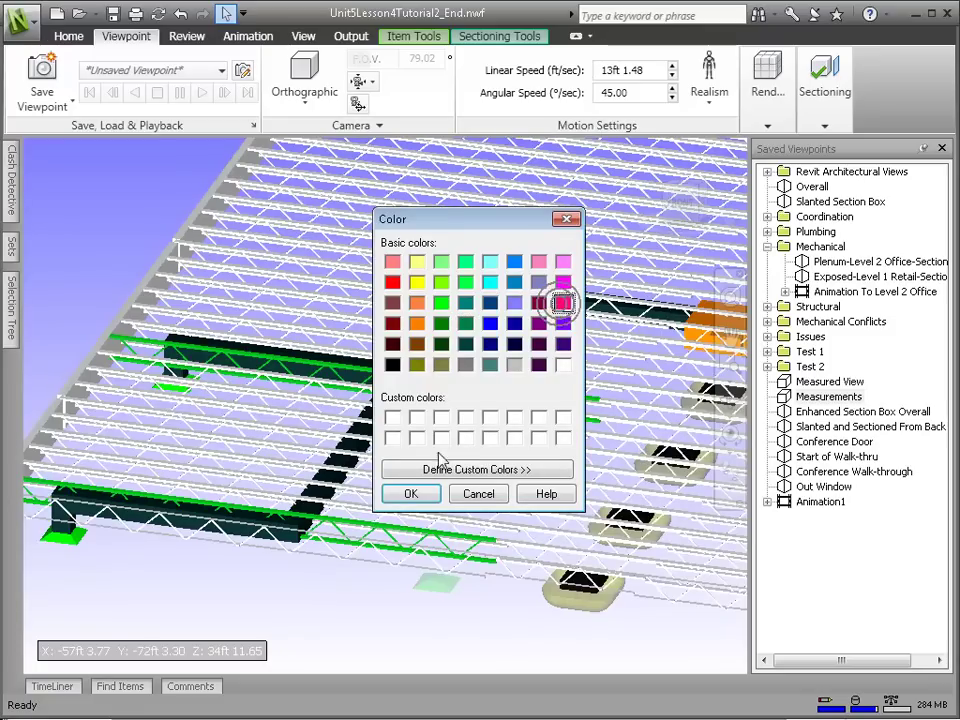
{"action": "left_click", "coordinate": [415, 494]}
{"action": "left_click", "coordinate": [347, 580]}
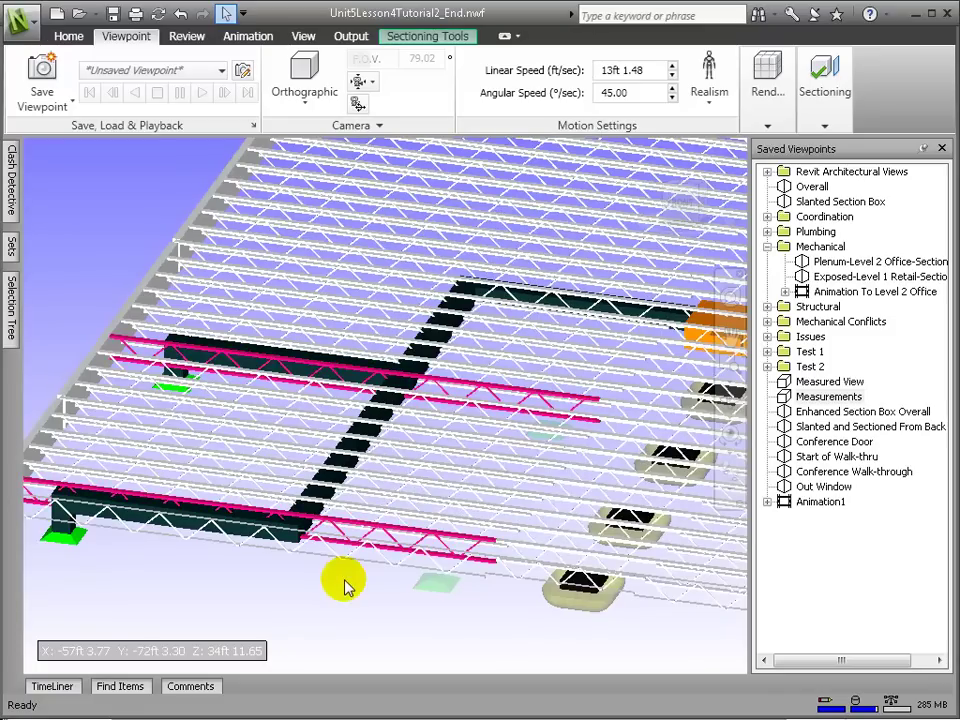
Step: Hide the MEP_Lighting fixtures file
{"action": "middle_click_drag", "start_coordinate": [268, 583], "coordinate": [346, 592]}
{"action": "left_click", "coordinate": [634, 587]}
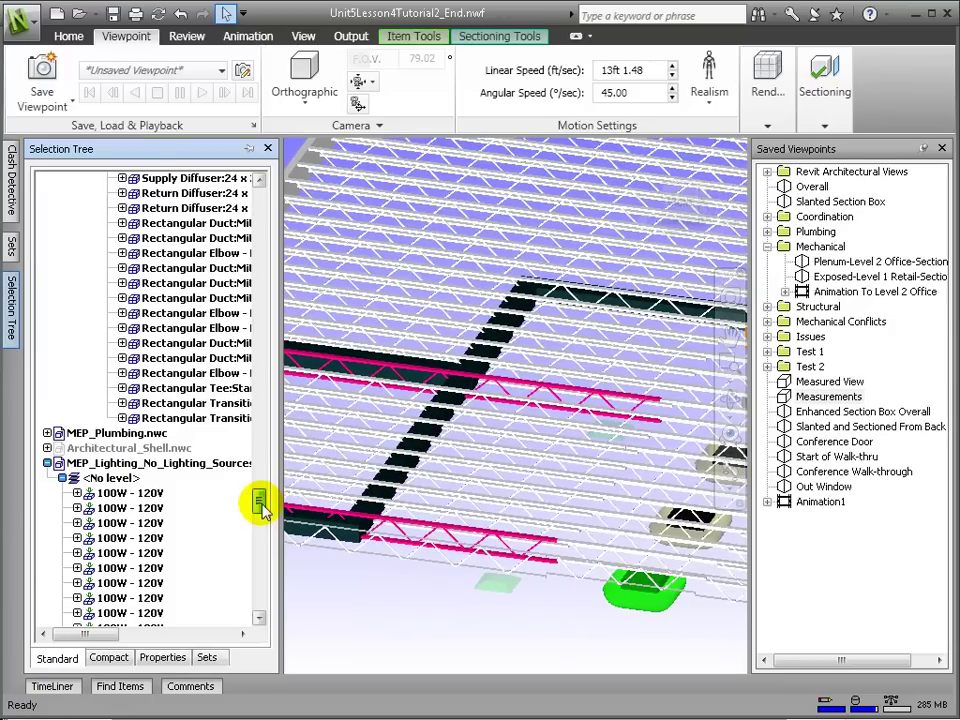
{"action": "right_click", "coordinate": [165, 465]}
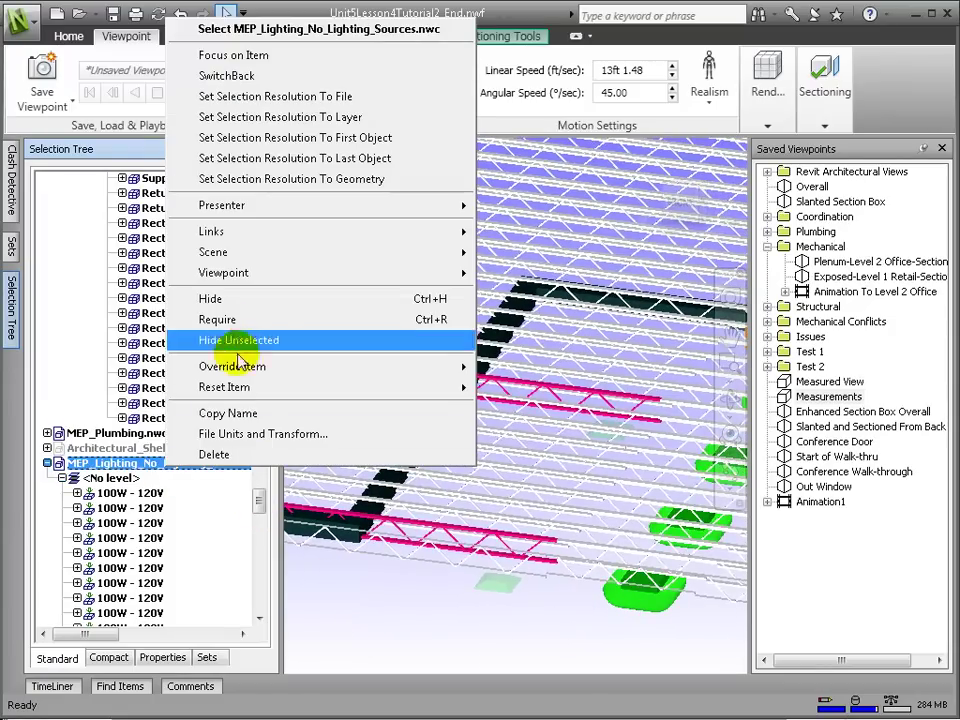
{"action": "left_click", "coordinate": [240, 305]}
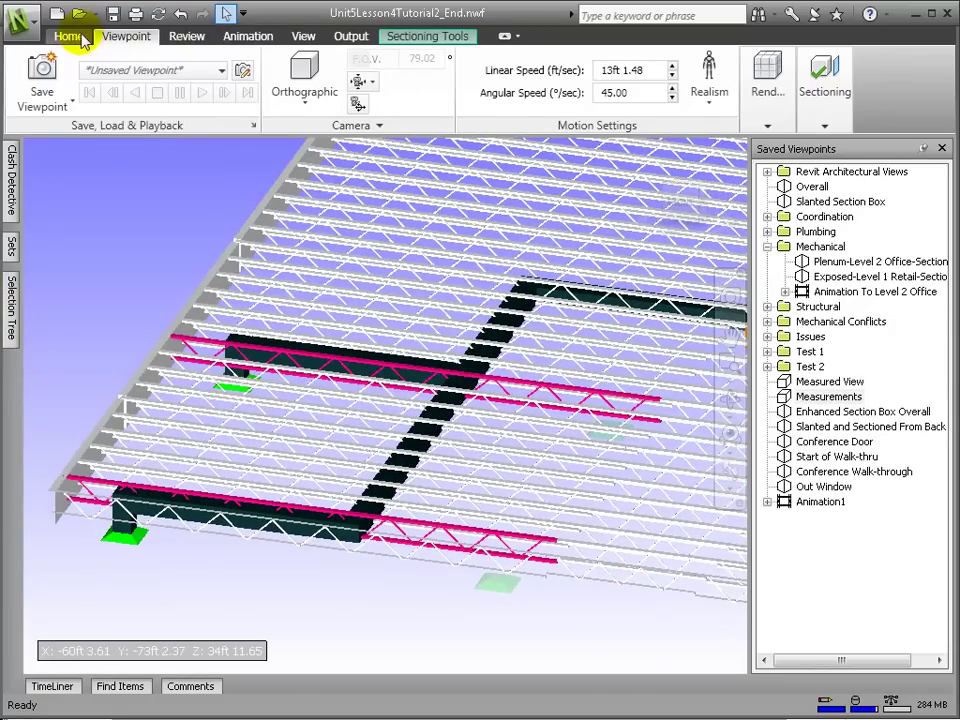
Step: Measure a duct-to-joist clearance point to point and convert it to a red redline
{"action": "left_click", "coordinate": [186, 36]}
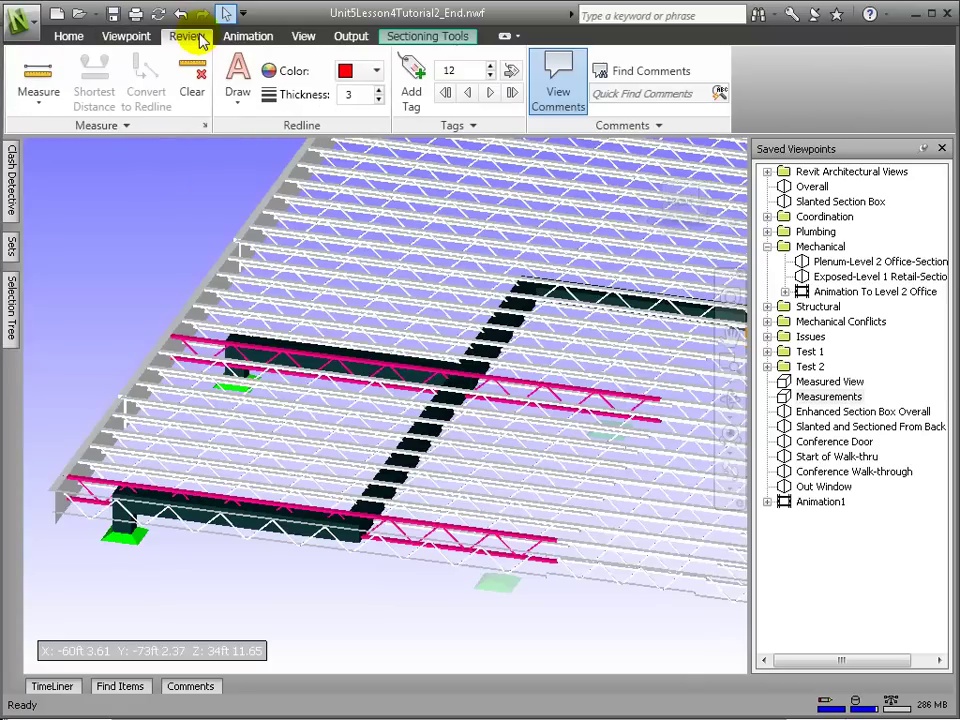
{"action": "left_click", "coordinate": [38, 100]}
{"action": "left_click", "coordinate": [55, 133]}
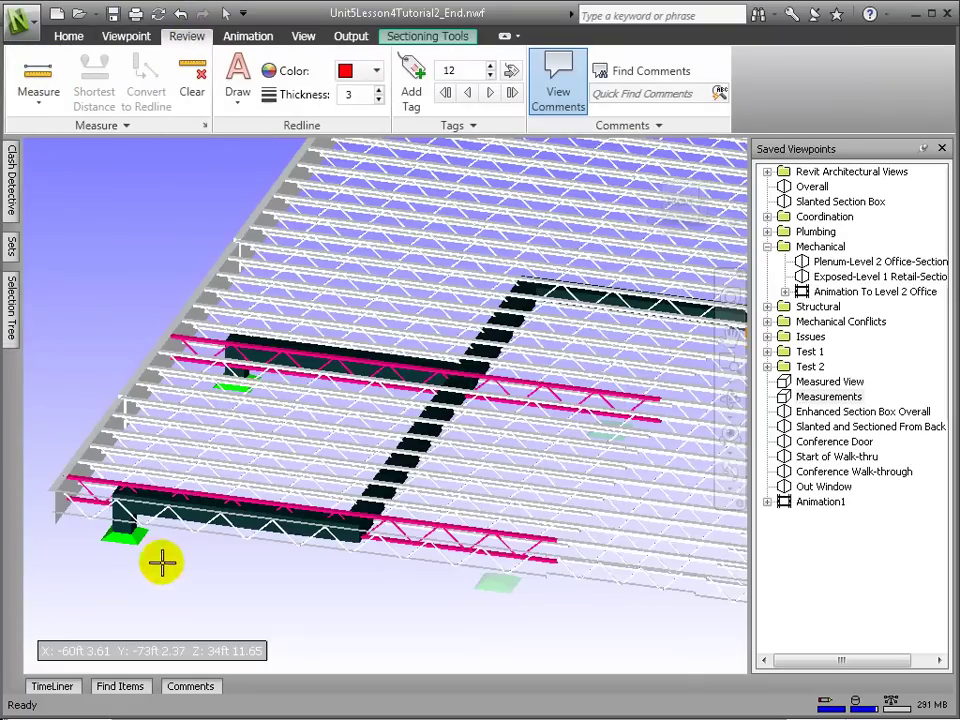
{"action": "left_click", "coordinate": [135, 520]}
{"action": "left_click", "coordinate": [118, 526]}
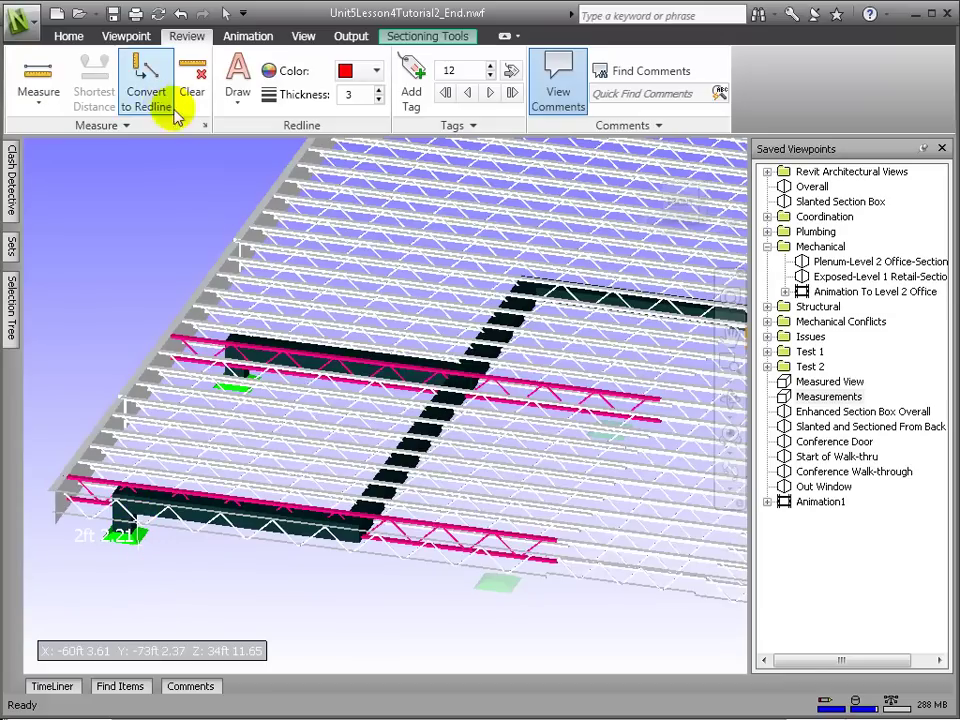
{"action": "left_click", "coordinate": [152, 95]}
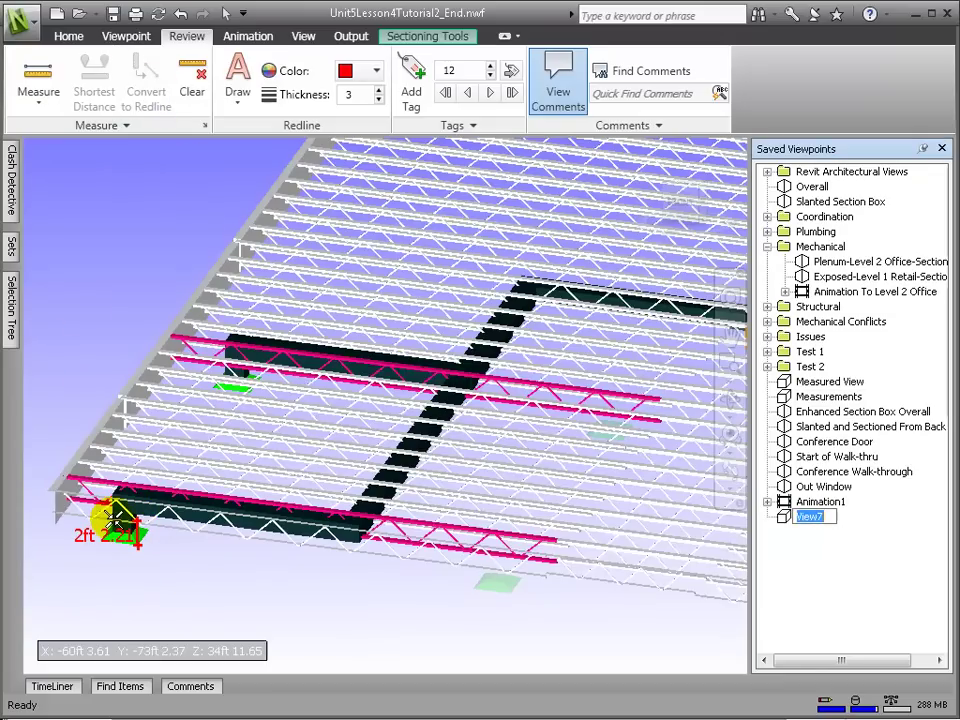
{"action": "key", "text": "Return"}
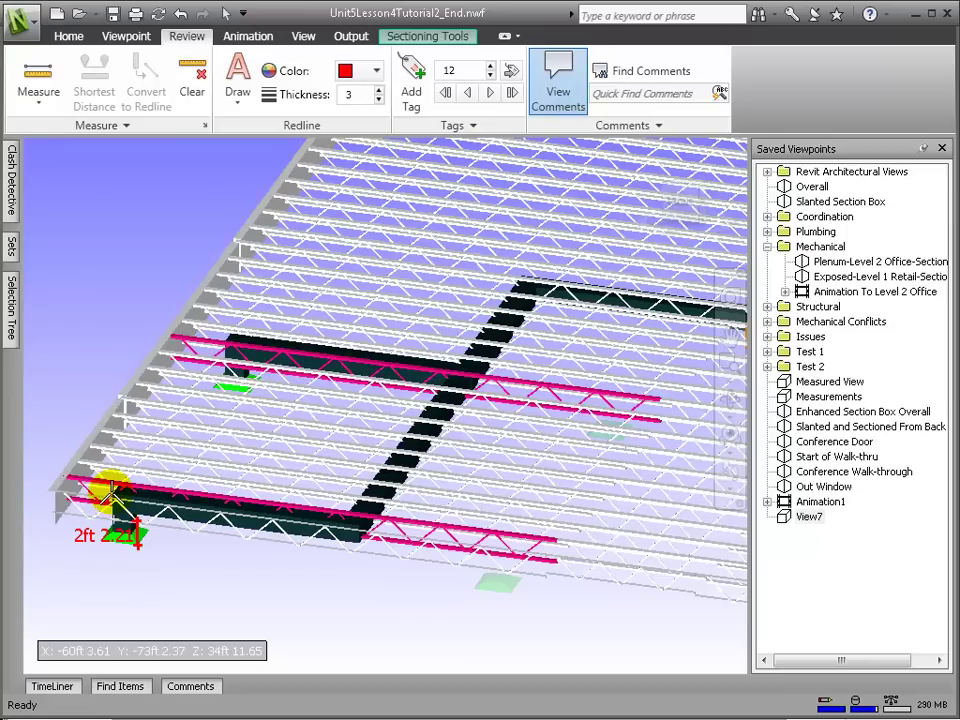
Step: Measure and redline a second clearance, naming the viewpoint 'Clearances Duct and Joists'
{"action": "left_click", "coordinate": [110, 492]}
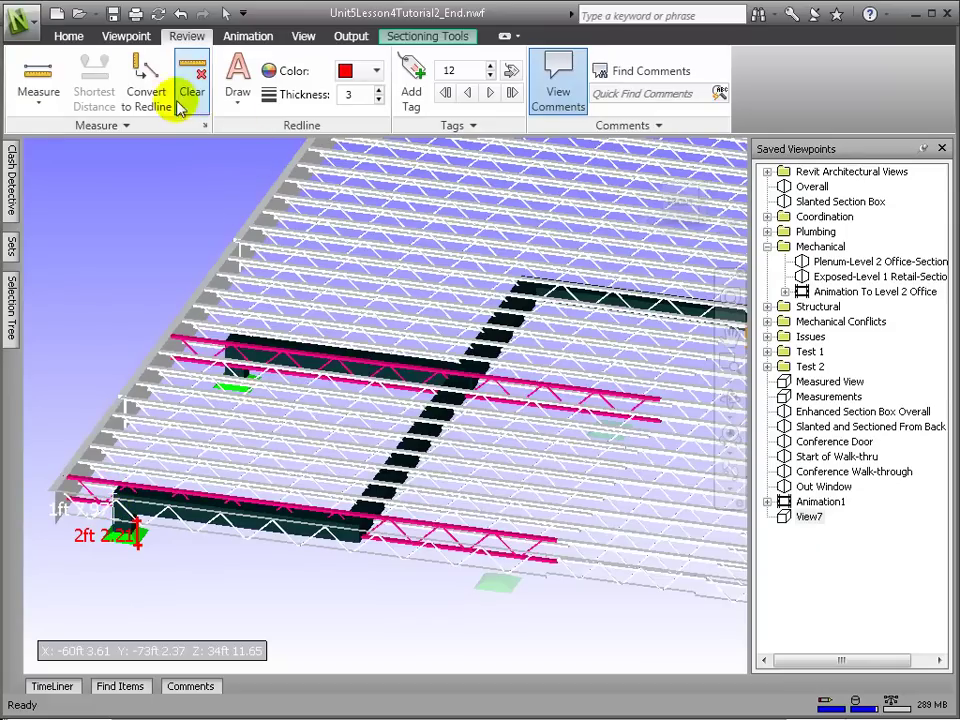
{"action": "left_click", "coordinate": [141, 86]}
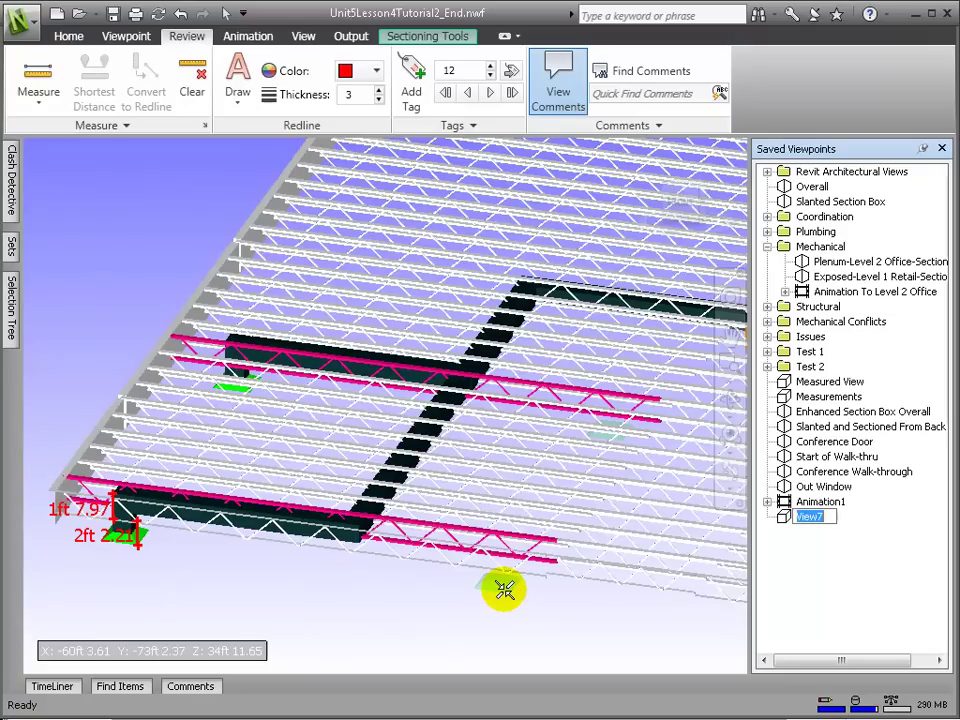
{"action": "type", "text": "Clearances Duct and Joists"}
{"action": "right_click", "coordinate": [783, 518]}
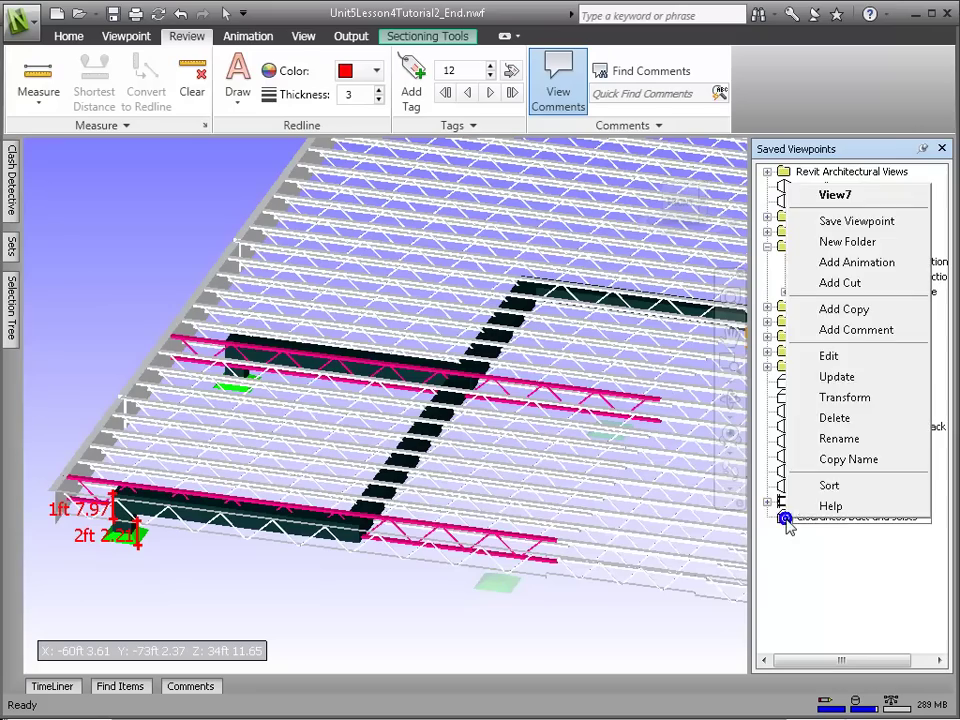
{"action": "left_click", "coordinate": [805, 354]}
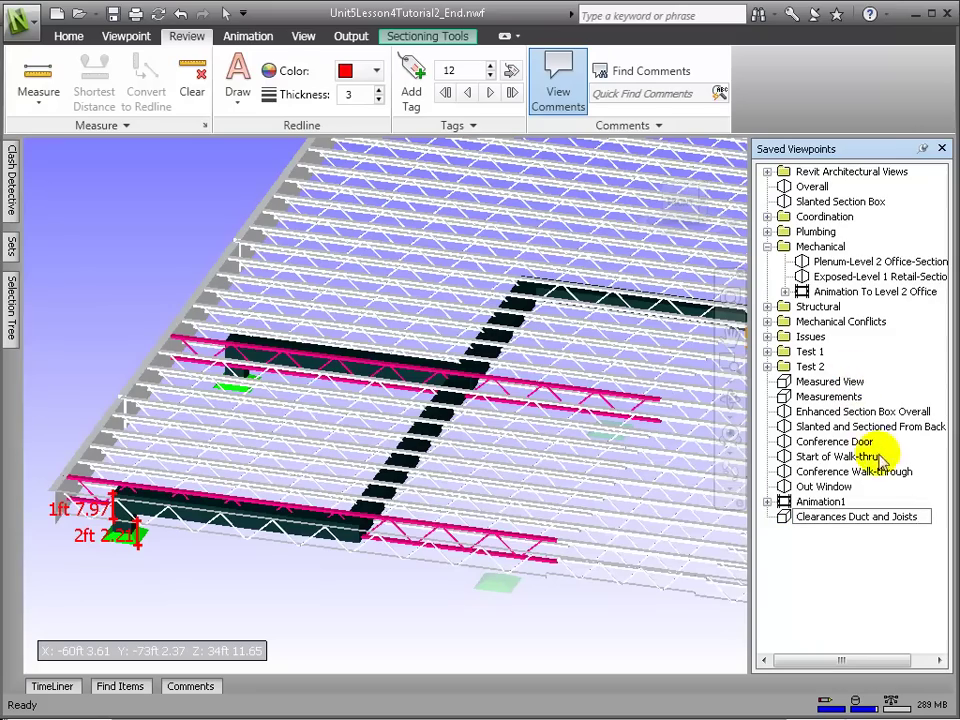
Step: Commit the viewpoint name, go to Enhanced Section Box Overall, and open the Presenter library
{"action": "key", "text": "Return"}
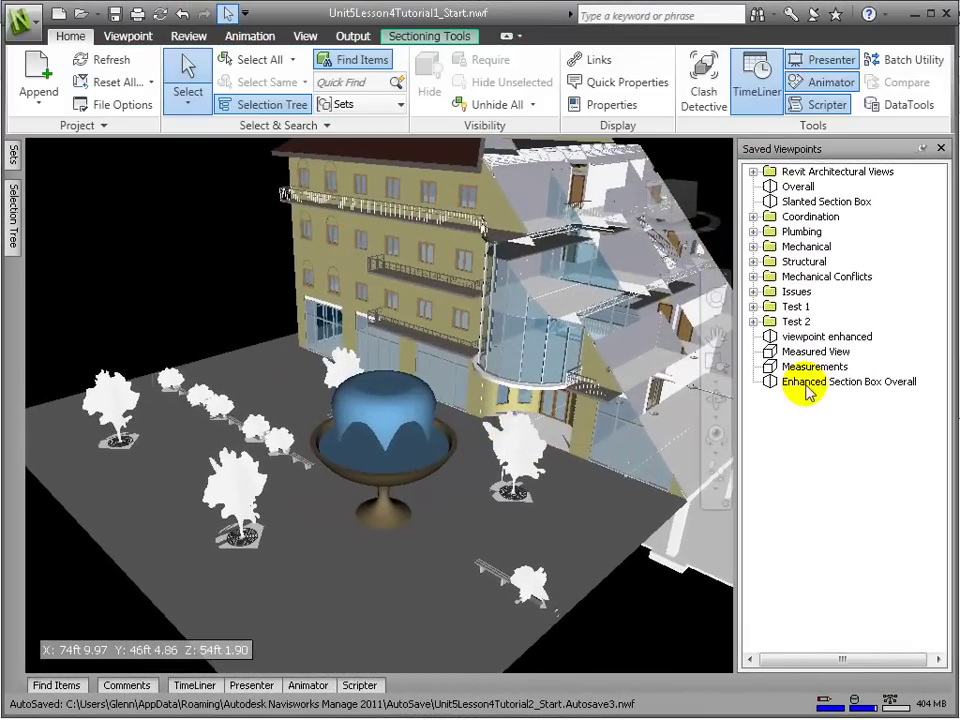
{"action": "left_click", "coordinate": [808, 384]}
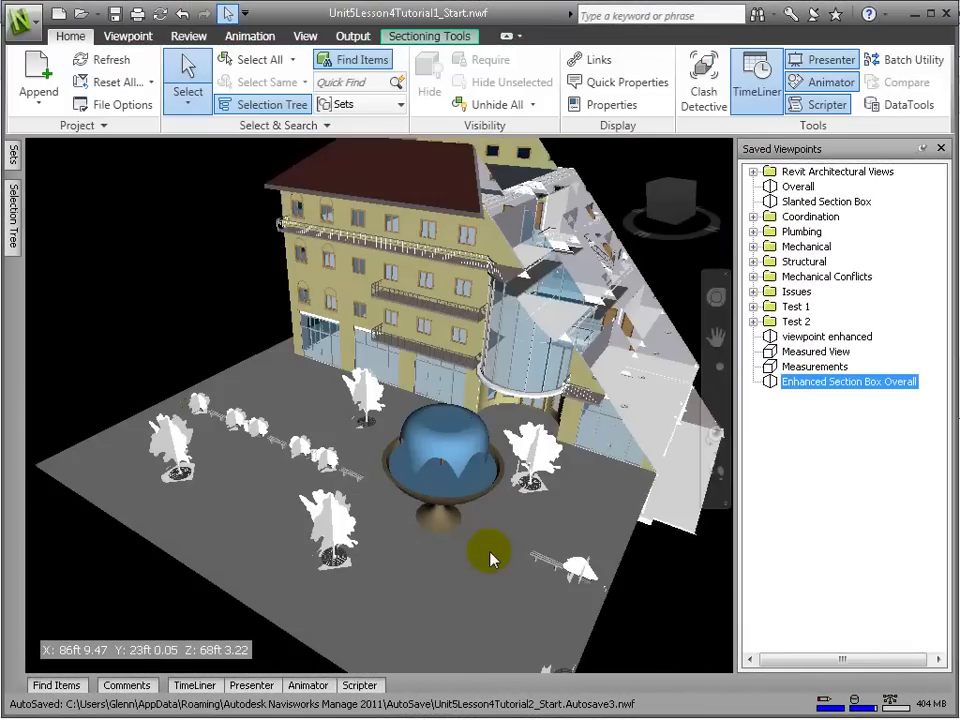
{"action": "left_click", "coordinate": [251, 685]}
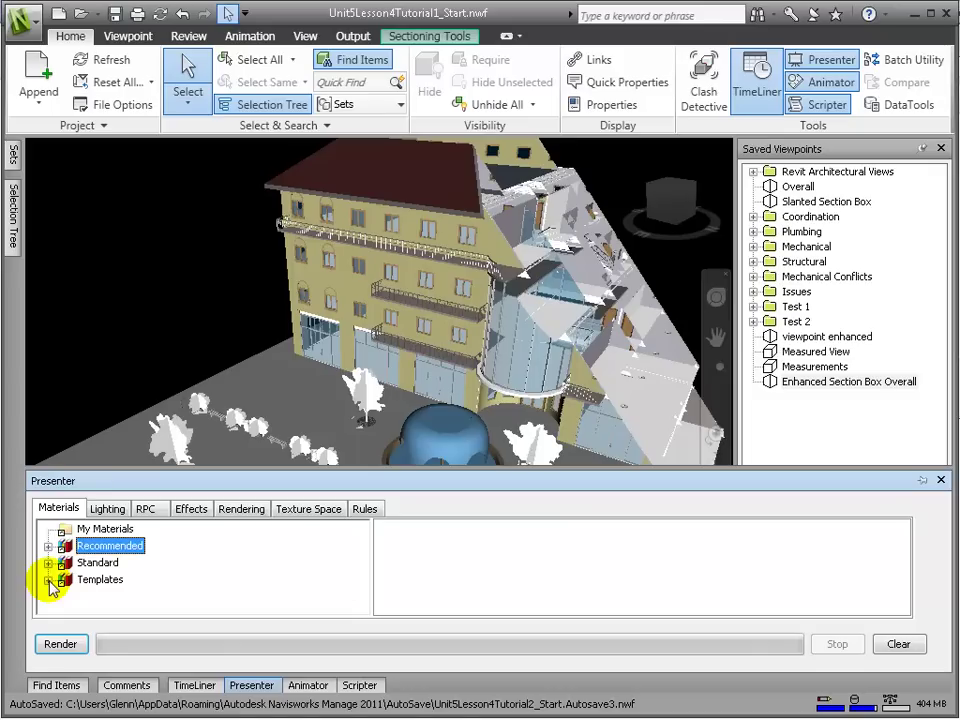
Step: Add Azurelite glass, Stone wall, Concrete, Concrete 1 and Wrought iron to the material palette
{"action": "left_click", "coordinate": [48, 546]}
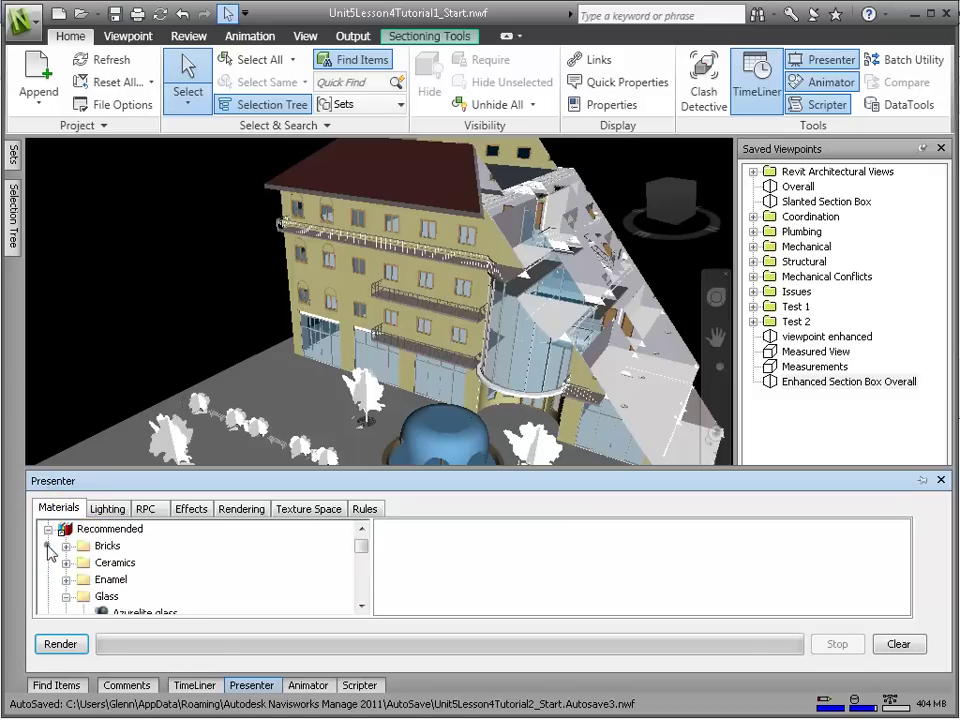
{"action": "scroll", "coordinate": [338, 572], "scroll_direction": "down", "scroll_amount": 1}
{"action": "left_click_drag", "start_coordinate": [135, 562], "coordinate": [396, 553]}
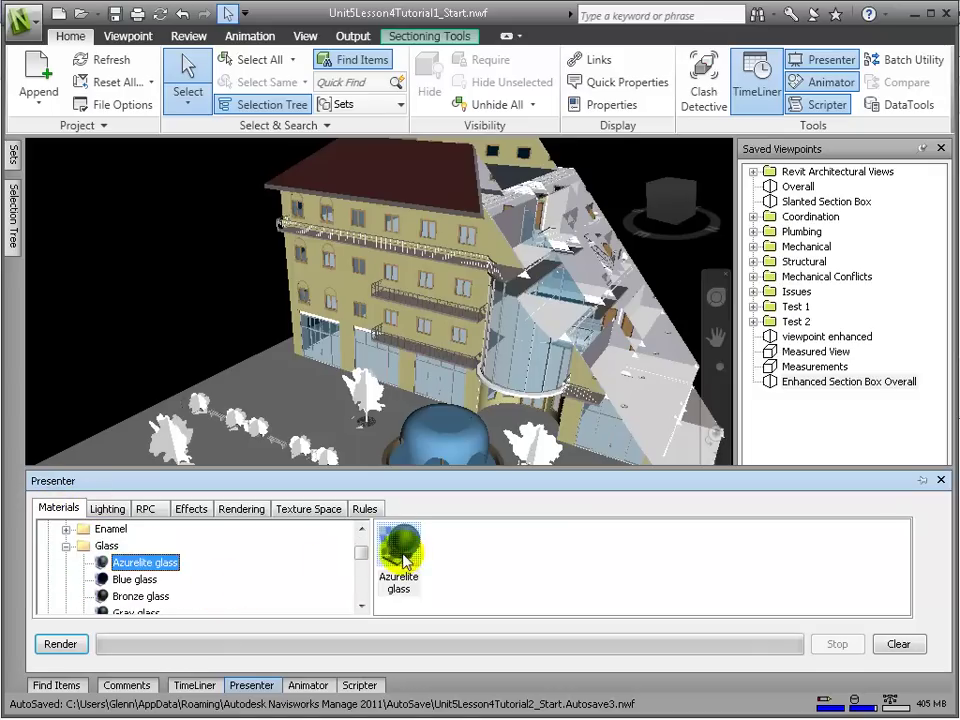
{"action": "scroll", "coordinate": [128, 582], "scroll_direction": "down", "scroll_amount": 2}
{"action": "left_click_drag", "start_coordinate": [124, 562], "coordinate": [447, 556]}
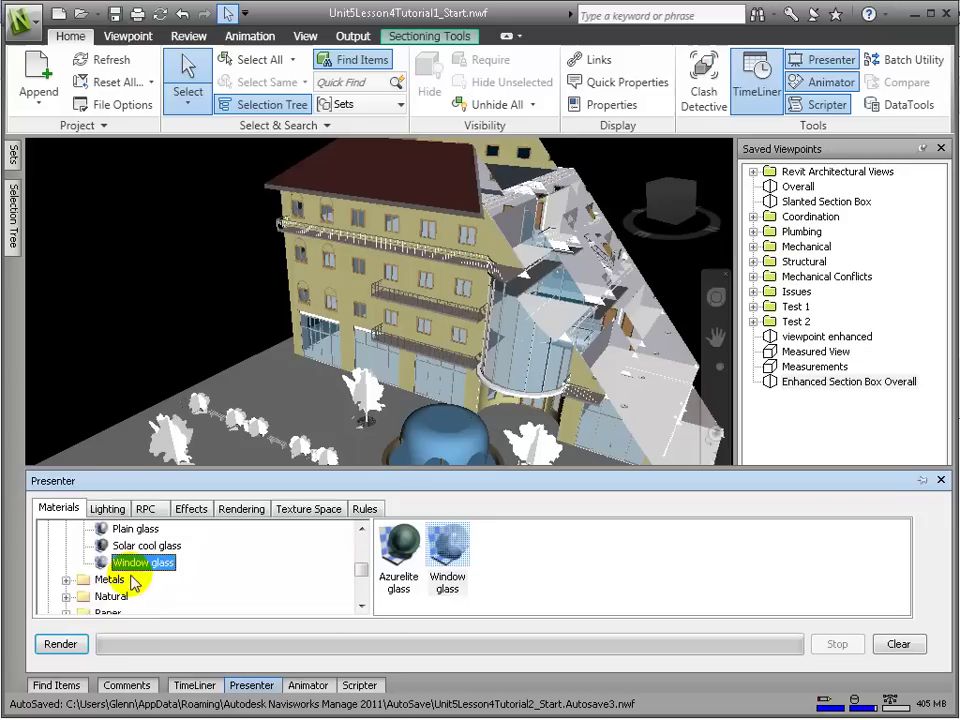
{"action": "scroll", "coordinate": [135, 580], "scroll_direction": "down", "scroll_amount": 3}
{"action": "scroll", "coordinate": [139, 579], "scroll_direction": "down", "scroll_amount": 2}
{"action": "left_click_drag", "start_coordinate": [129, 562], "coordinate": [522, 583]}
{"action": "scroll", "coordinate": [118, 561], "scroll_direction": "up", "scroll_amount": 5}
{"action": "left_click_drag", "start_coordinate": [150, 546], "coordinate": [546, 527]}
{"action": "left_click_drag", "start_coordinate": [152, 562], "coordinate": [596, 567]}
{"action": "left_click", "coordinate": [85, 529]}
{"action": "left_click_drag", "start_coordinate": [140, 598], "coordinate": [640, 562]}
Step: Add Cream high gloss, Aluminium and other metals including Cast zinc to the palette
{"action": "scroll", "coordinate": [107, 568], "scroll_direction": "down", "scroll_amount": 5}
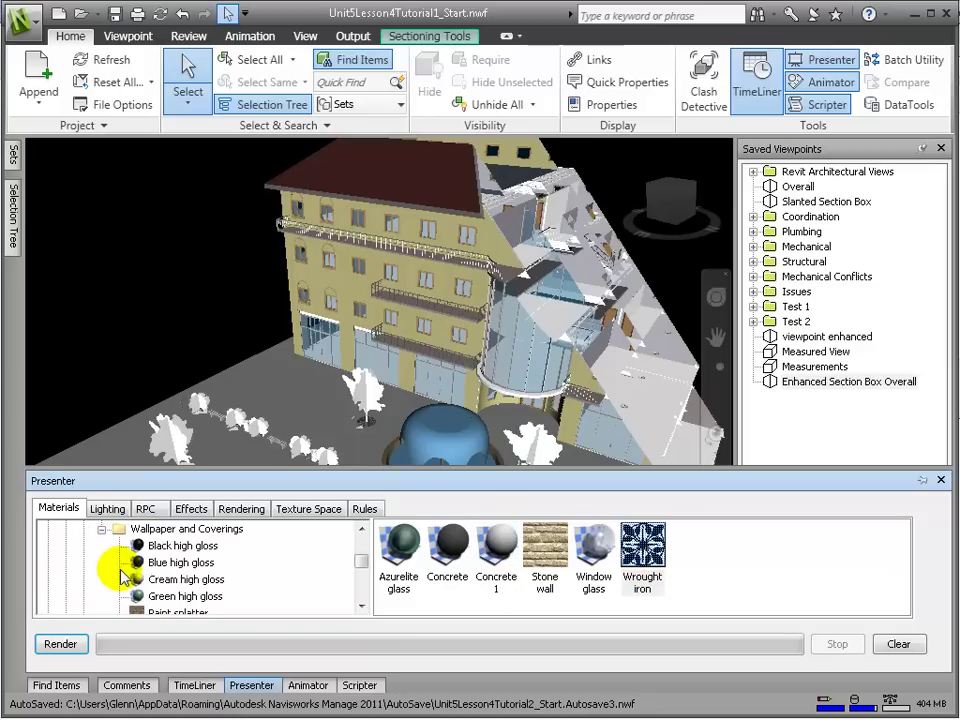
{"action": "left_click_drag", "start_coordinate": [163, 587], "coordinate": [714, 549]}
{"action": "scroll", "coordinate": [171, 561], "scroll_direction": "up", "scroll_amount": 10}
{"action": "mouse_move", "coordinate": [140, 547]}
{"action": "left_mouse_down"}
{"action": "mouse_move", "coordinate": [750, 566]}
{"action": "mouse_move", "coordinate": [152, 556]}
{"action": "mouse_move", "coordinate": [853, 570]}
{"action": "left_mouse_up"}
{"action": "scroll", "coordinate": [150, 555], "scroll_direction": "down", "scroll_amount": 5}
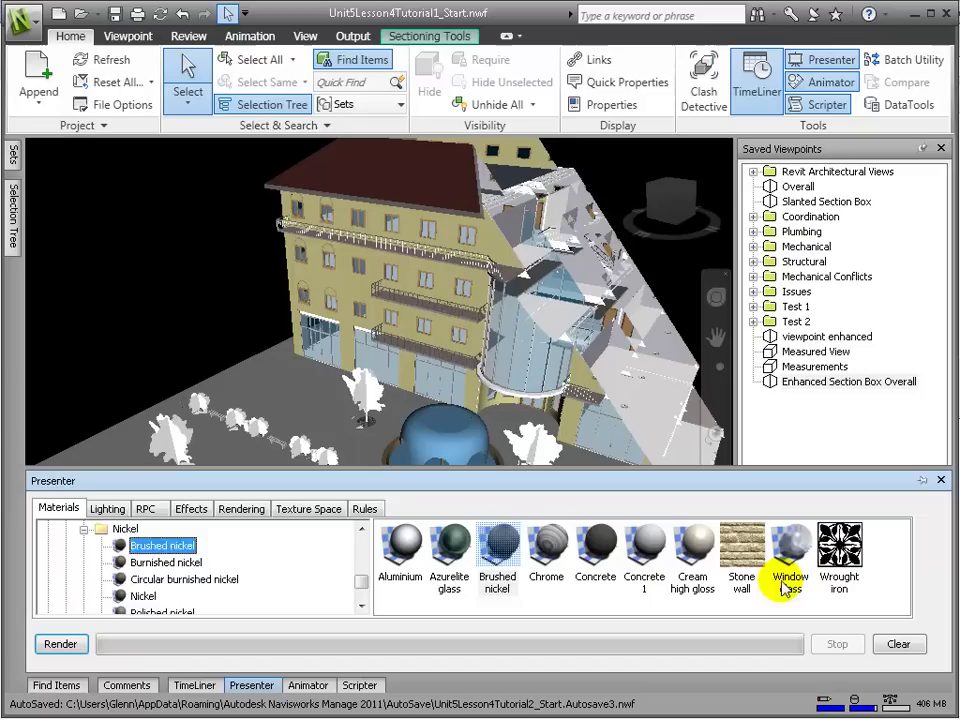
{"action": "scroll", "coordinate": [175, 555], "scroll_direction": "down", "scroll_amount": 5}
{"action": "left_click_drag", "start_coordinate": [177, 553], "coordinate": [838, 531]}
{"action": "scroll", "coordinate": [596, 604], "scroll_direction": "down", "scroll_amount": 5}
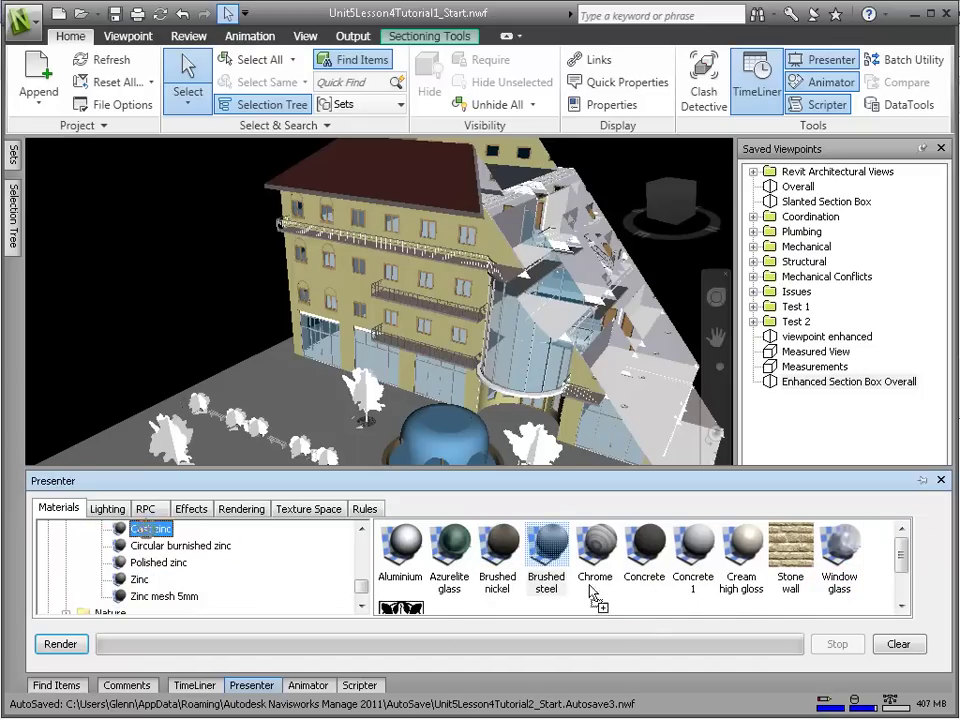
{"action": "left_click_drag", "start_coordinate": [596, 612], "coordinate": [596, 612]}
{"action": "scroll", "coordinate": [116, 534], "scroll_direction": "down", "scroll_amount": 5}
Step: Add Clover, Oak, Spanish tile, an enamel and Gray paving to the palette
{"action": "mouse_move", "coordinate": [100, 545]}
{"action": "left_mouse_down"}
{"action": "mouse_move", "coordinate": [533, 622]}
{"action": "mouse_move", "coordinate": [690, 565]}
{"action": "left_mouse_up"}
{"action": "scroll", "coordinate": [182, 560], "scroll_direction": "down", "scroll_amount": 5}
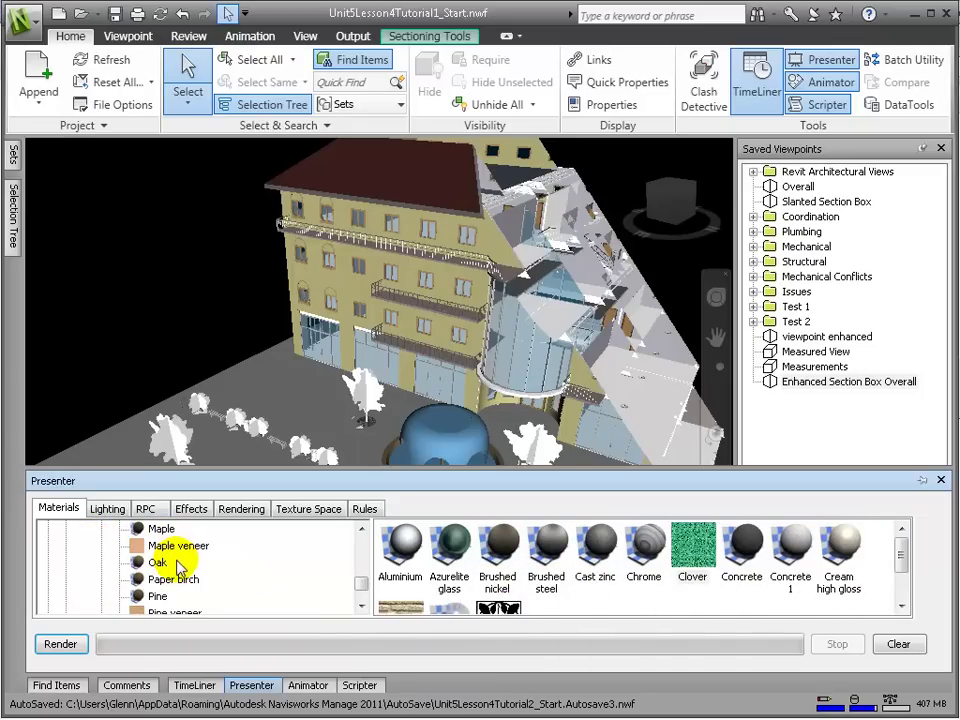
{"action": "left_click_drag", "start_coordinate": [156, 565], "coordinate": [546, 611]}
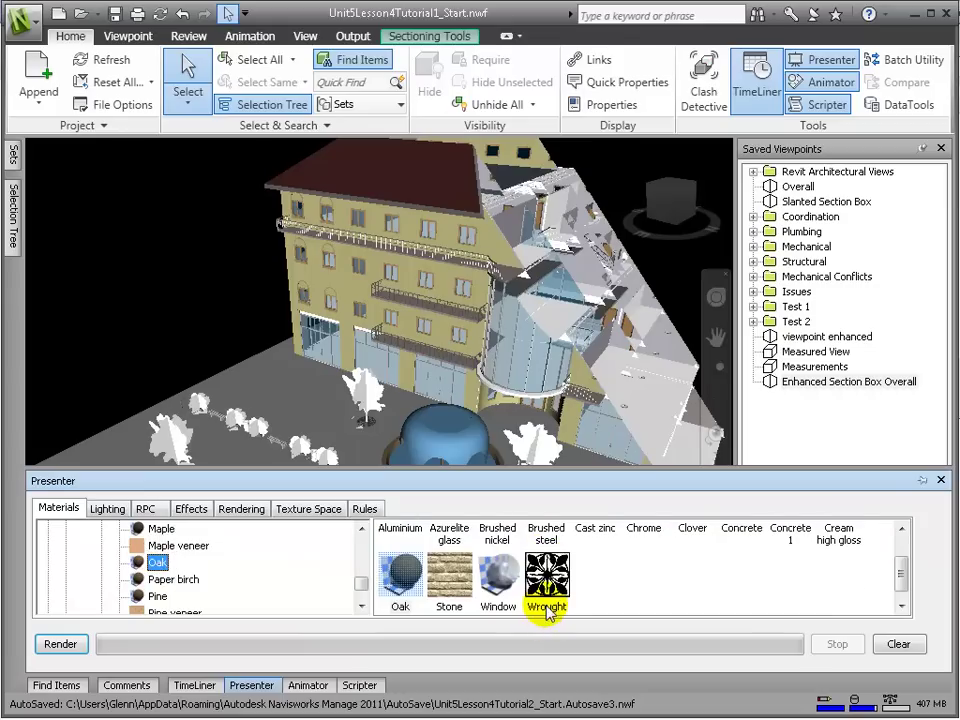
{"action": "scroll", "coordinate": [133, 572], "scroll_direction": "down", "scroll_amount": 5}
{"action": "left_click_drag", "start_coordinate": [135, 567], "coordinate": [603, 576]}
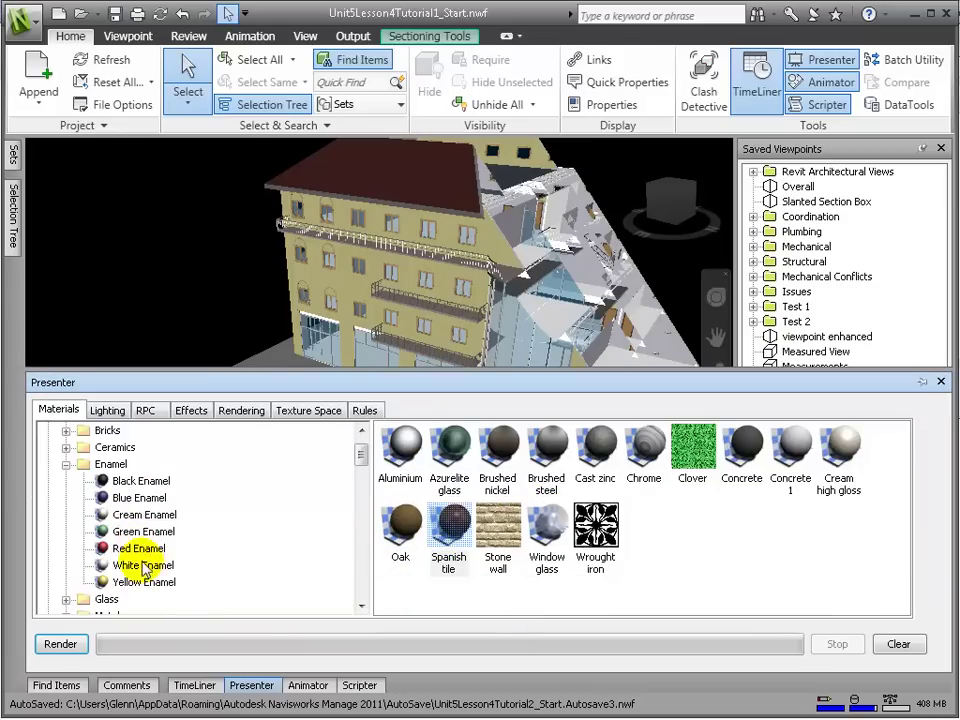
{"action": "left_click_drag", "start_coordinate": [135, 565], "coordinate": [652, 553]}
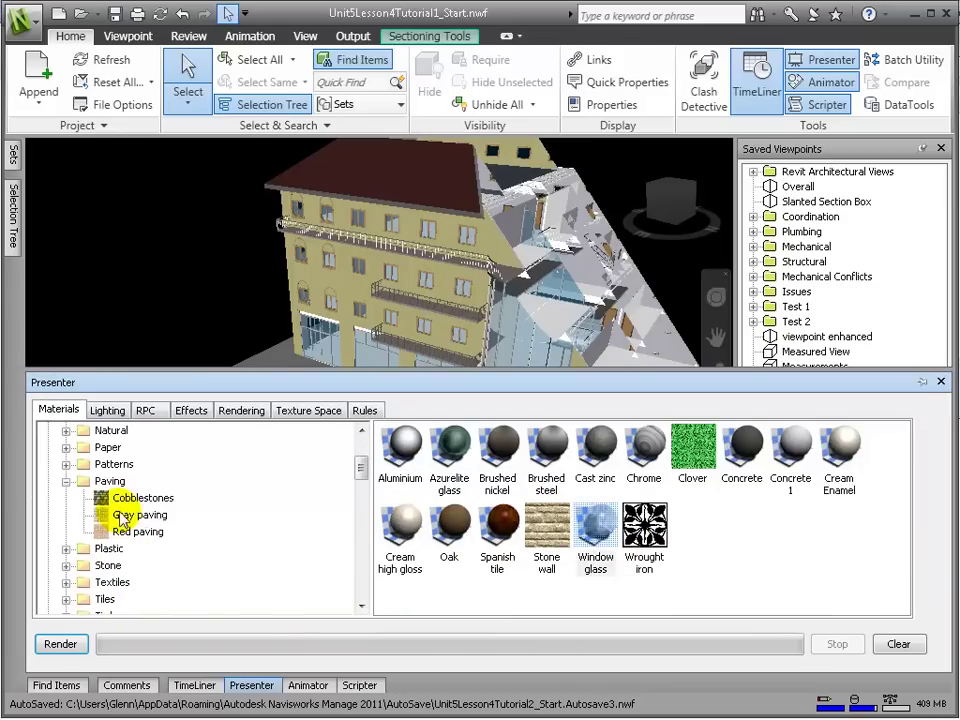
{"action": "left_click_drag", "start_coordinate": [95, 516], "coordinate": [712, 553]}
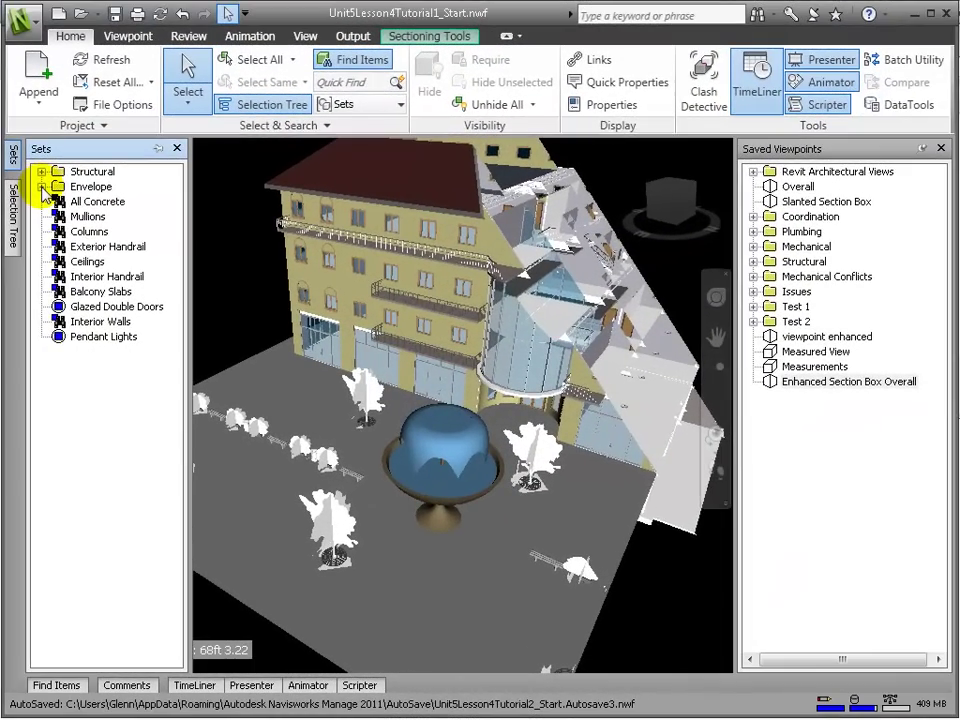
Step: Apply Stone wall to all four Exterior Walls sets
{"action": "left_click", "coordinate": [41, 187]}
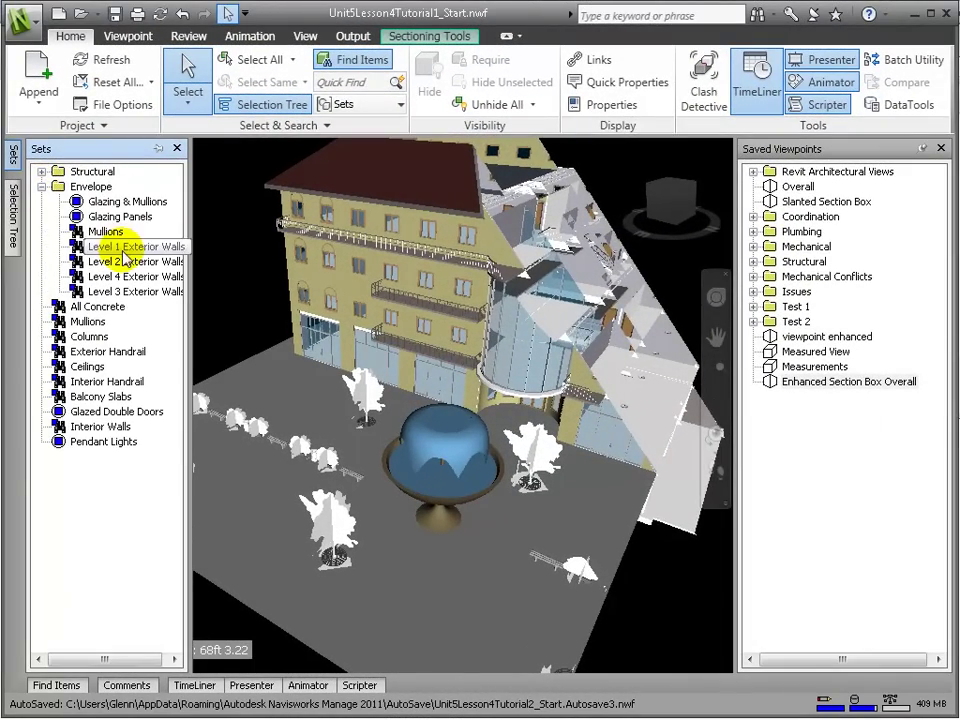
{"action": "left_click", "coordinate": [251, 685]}
{"action": "left_click", "coordinate": [172, 246]}
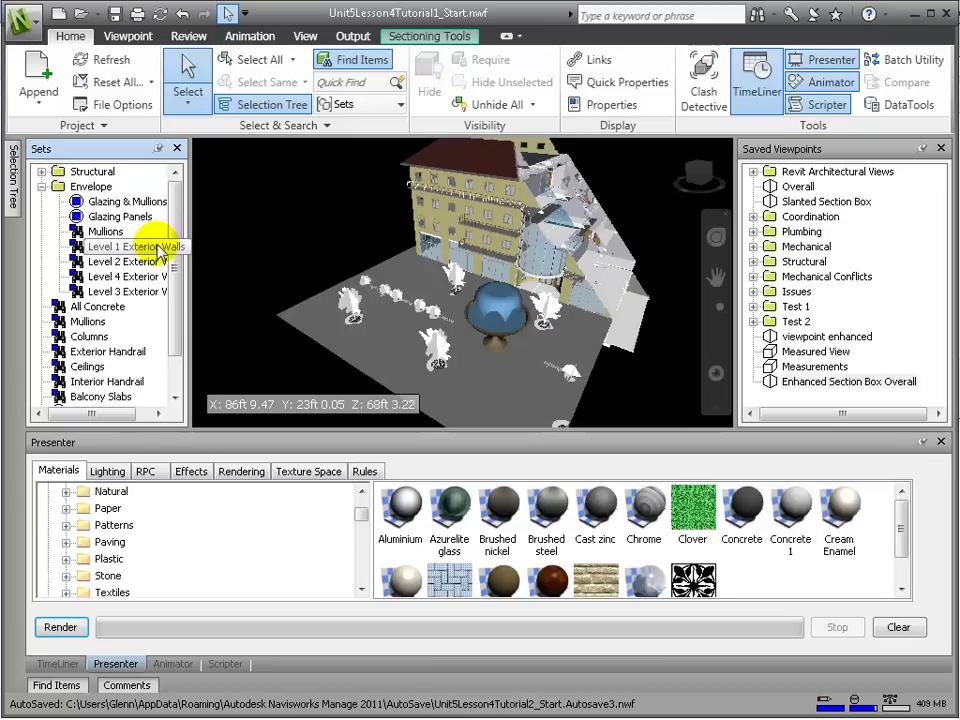
{"action": "left_click", "coordinate": [155, 277], "text": "shift"}
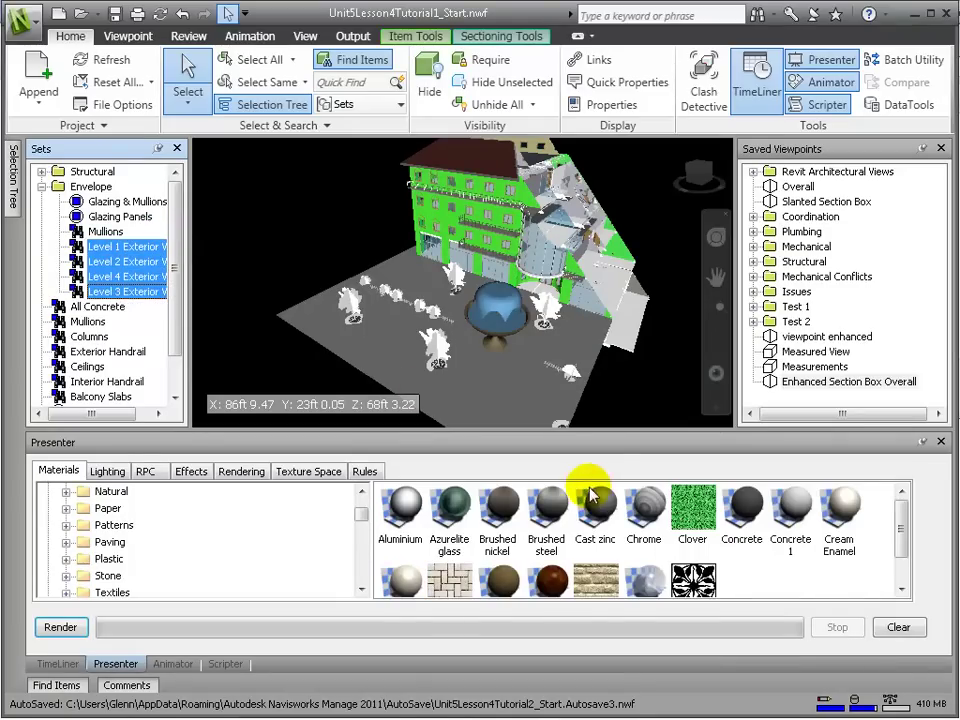
{"action": "scroll", "coordinate": [587, 549], "scroll_direction": "down", "scroll_amount": 1}
{"action": "right_click", "coordinate": [597, 550]}
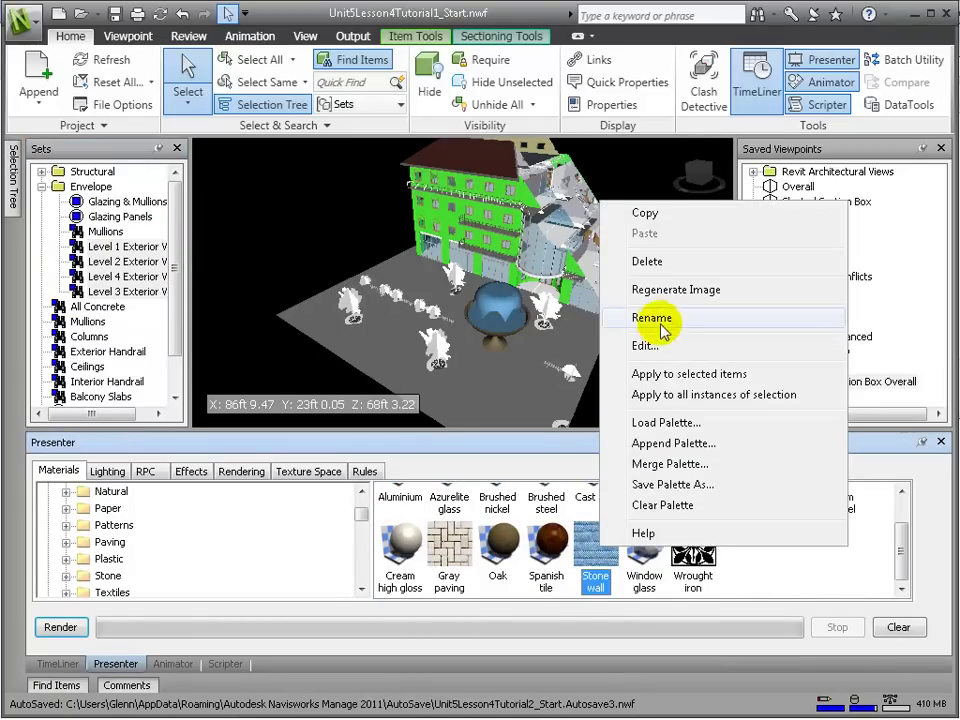
{"action": "left_click", "coordinate": [675, 373]}
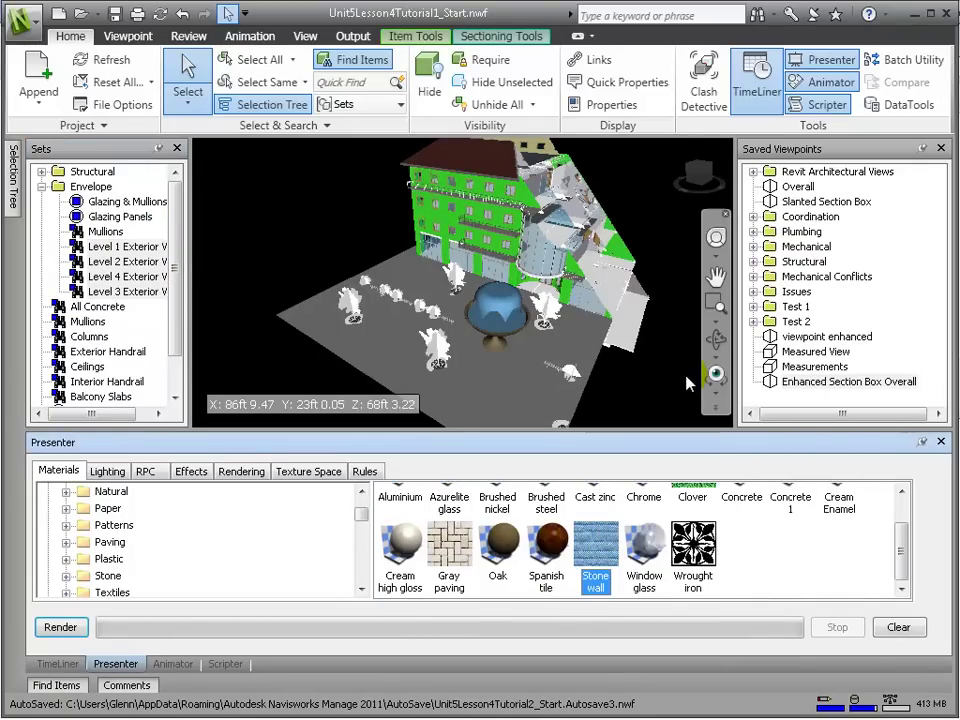
{"action": "left_click", "coordinate": [553, 392]}
{"action": "left_click", "coordinate": [493, 388]}
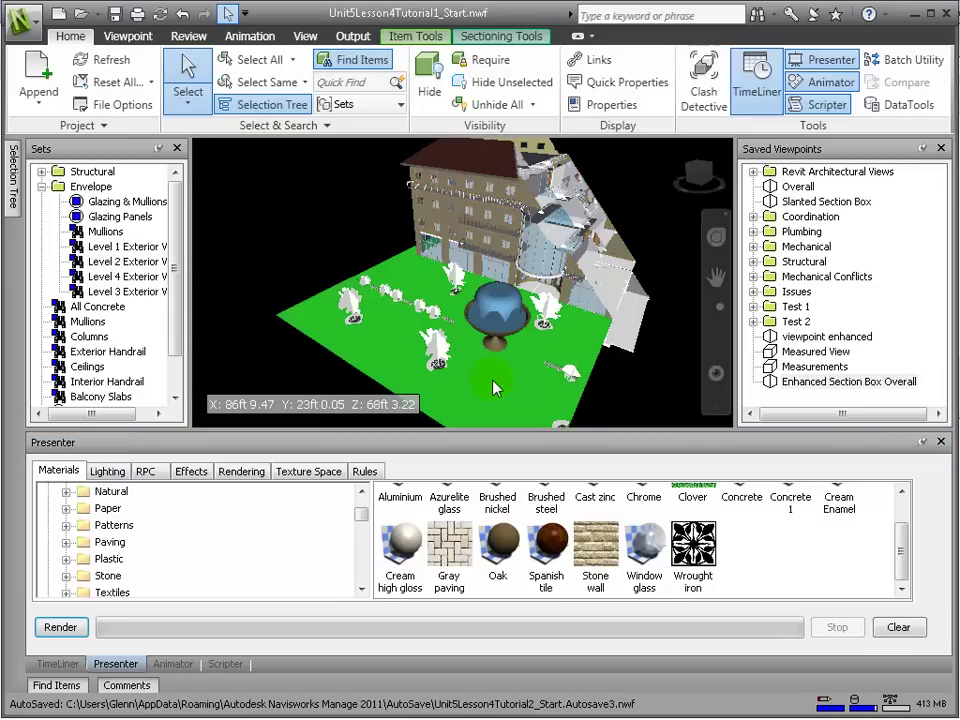
Step: Apply Brushed nickel to the Mullions set
{"action": "left_click", "coordinate": [104, 231]}
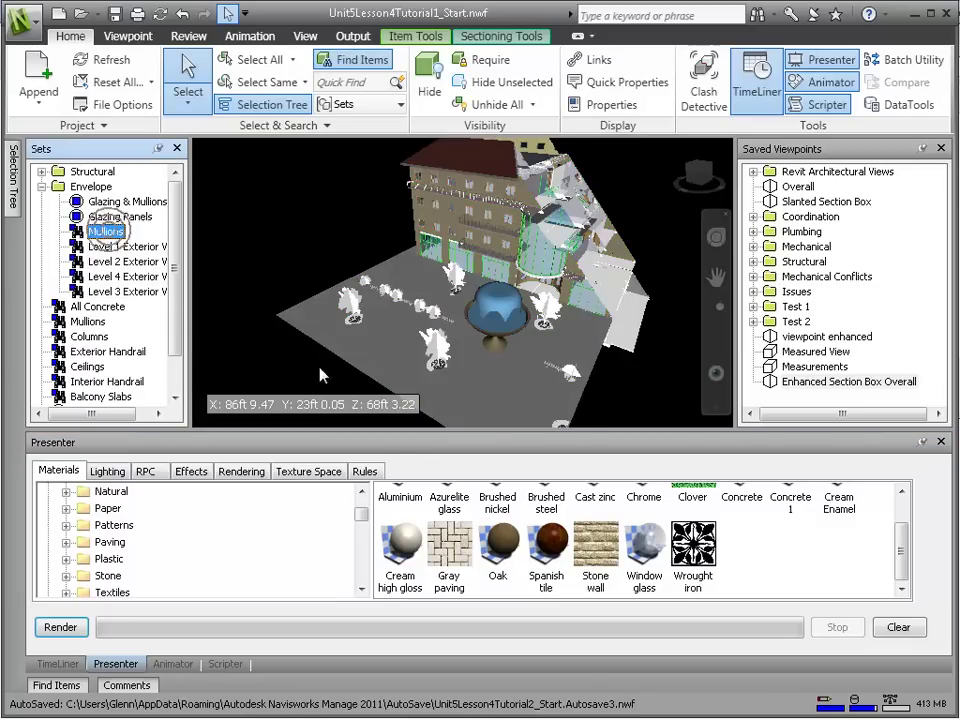
{"action": "scroll", "coordinate": [553, 561], "scroll_direction": "up", "scroll_amount": 1}
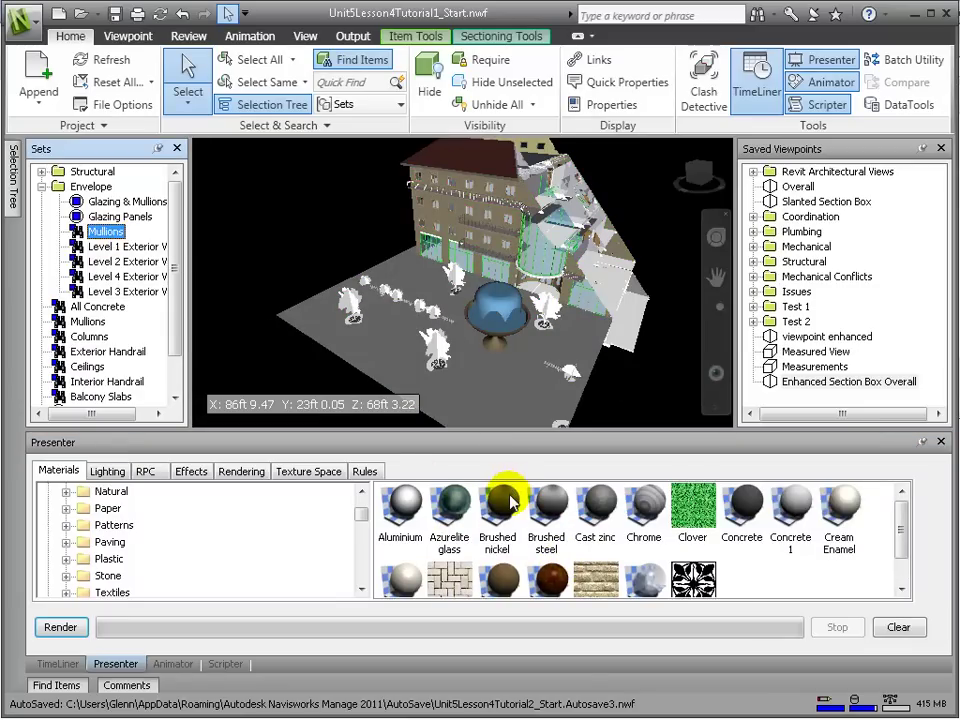
{"action": "right_click", "coordinate": [510, 497]}
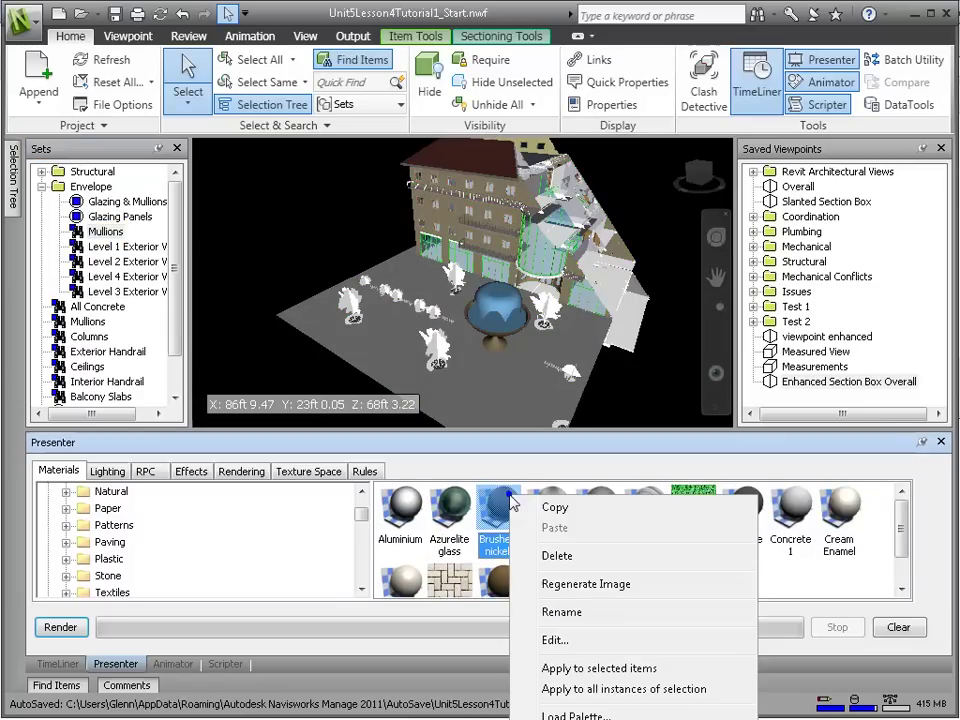
{"action": "left_click", "coordinate": [606, 668]}
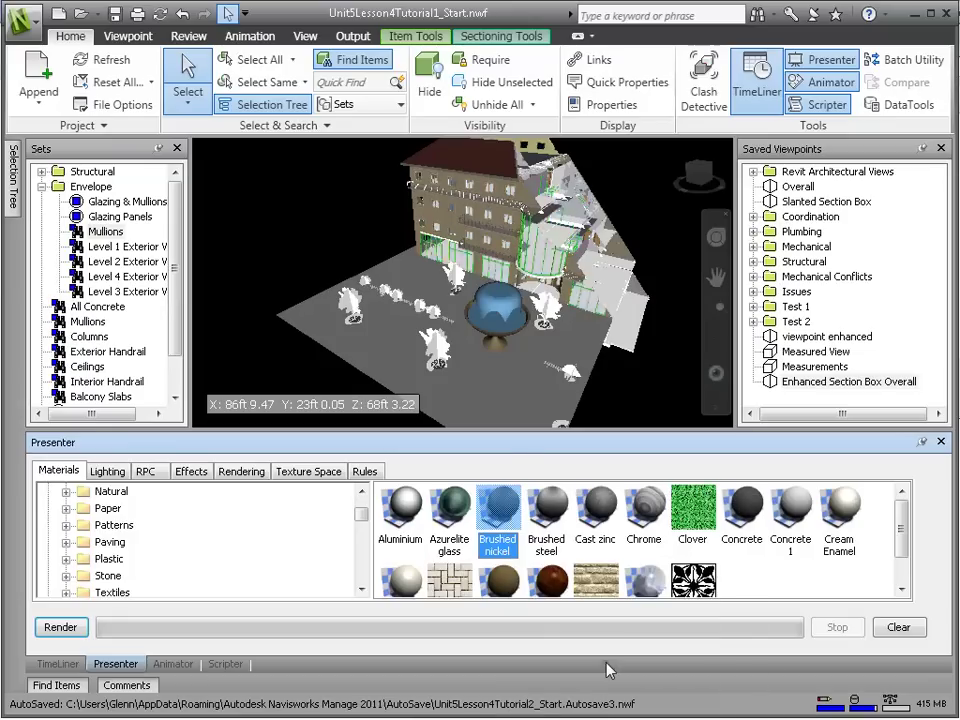
Step: Apply Window glass to the Glazing Panels and Glazed Double Doors
{"action": "left_click", "coordinate": [126, 218]}
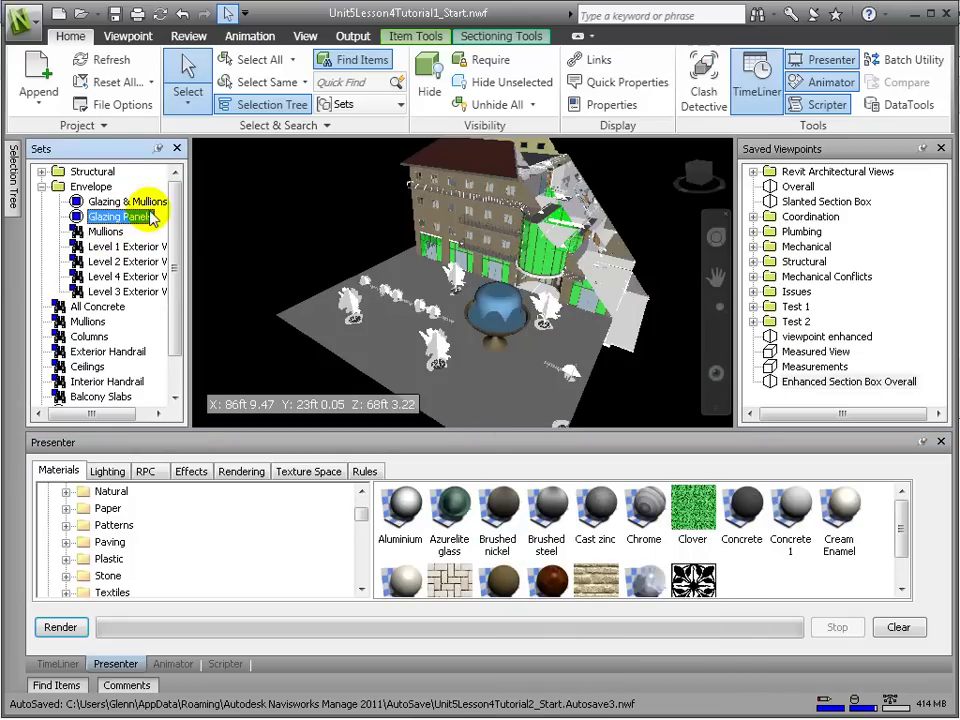
{"action": "scroll", "coordinate": [176, 360], "scroll_direction": "down", "scroll_amount": 1}
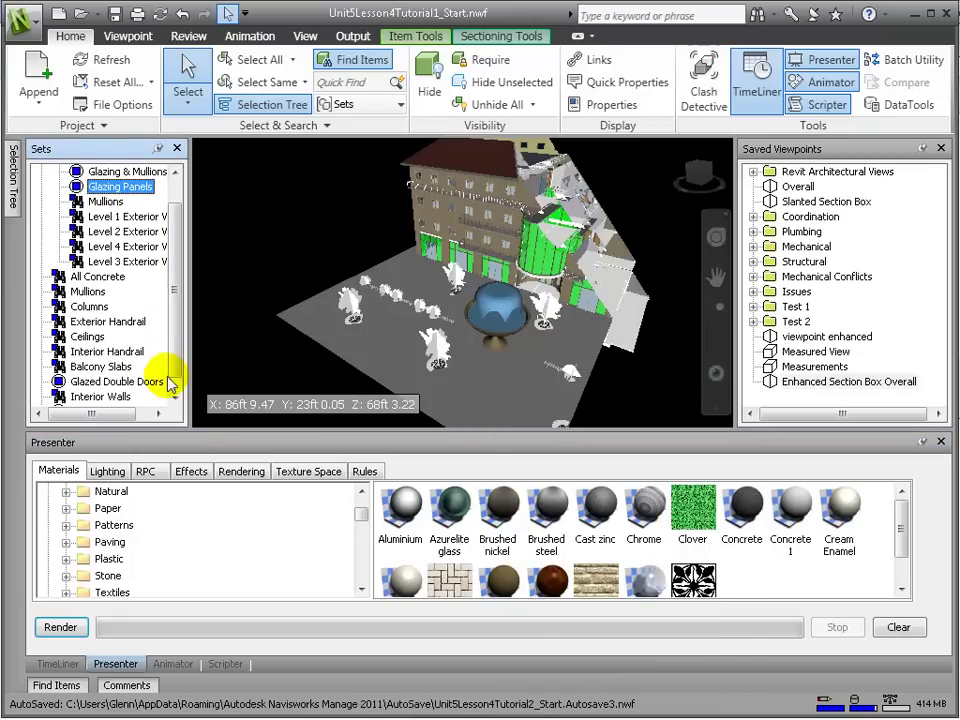
{"action": "left_click", "coordinate": [117, 381]}
{"action": "left_click", "coordinate": [902, 561]}
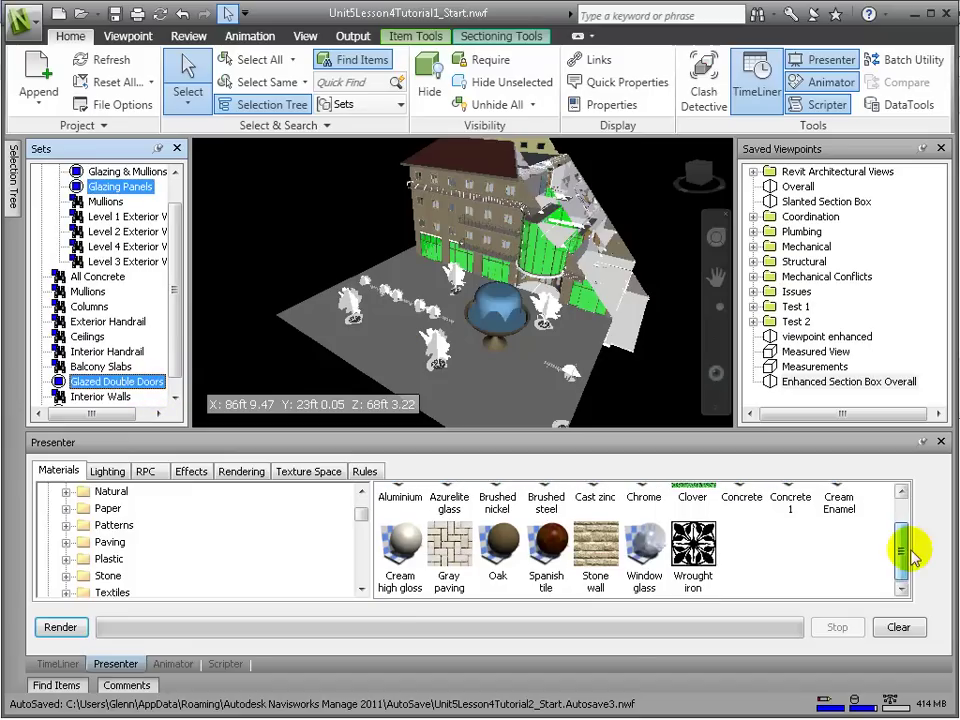
{"action": "right_click", "coordinate": [638, 545]}
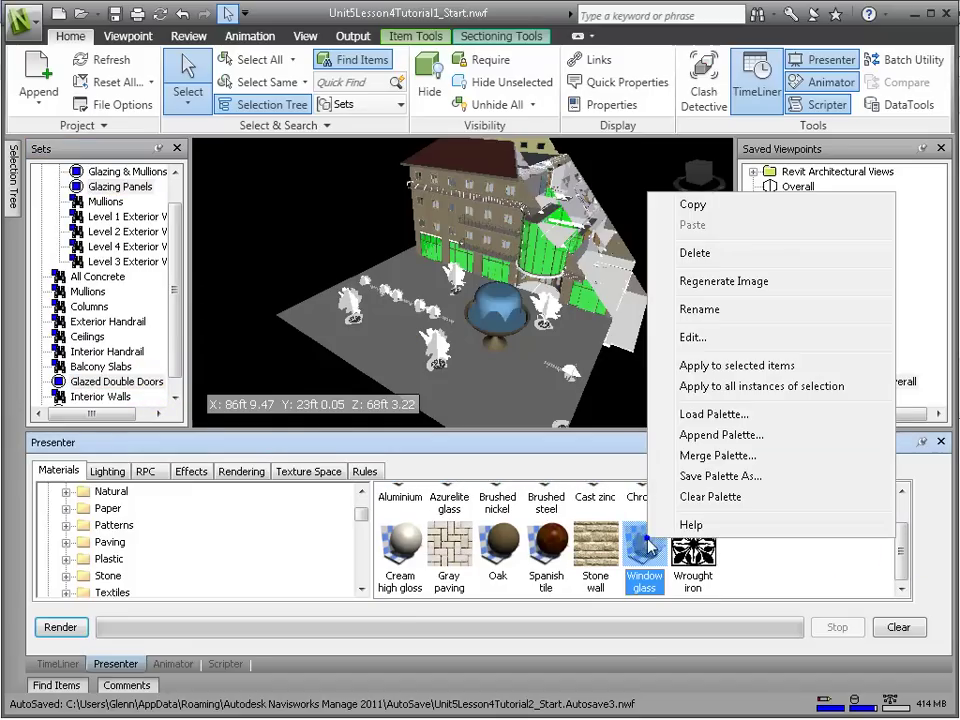
{"action": "left_click", "coordinate": [705, 364]}
{"action": "left_click", "coordinate": [350, 305]}
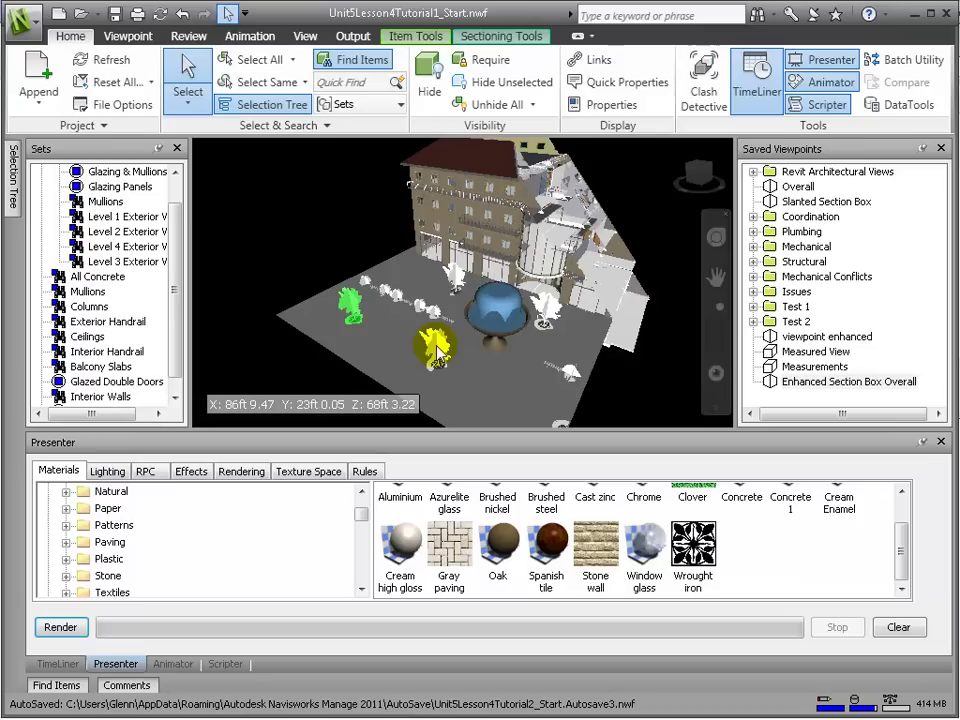
Step: Apply Clover to all the Hibiscus and Japanese Cherry plants
{"action": "mouse_move", "coordinate": [12, 175]}
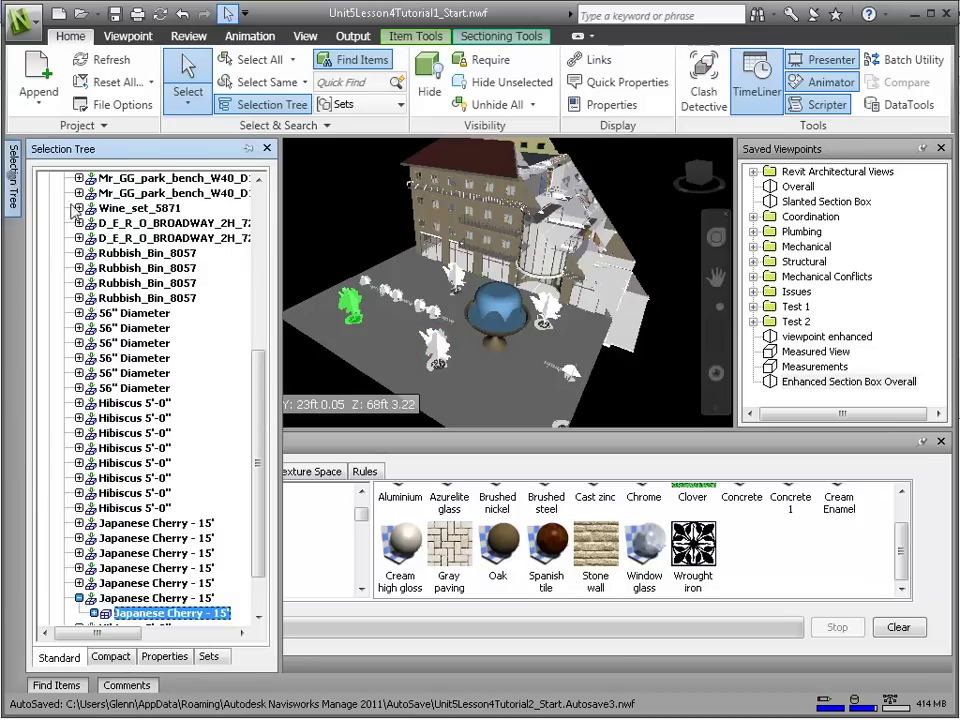
{"action": "left_click", "coordinate": [190, 523]}
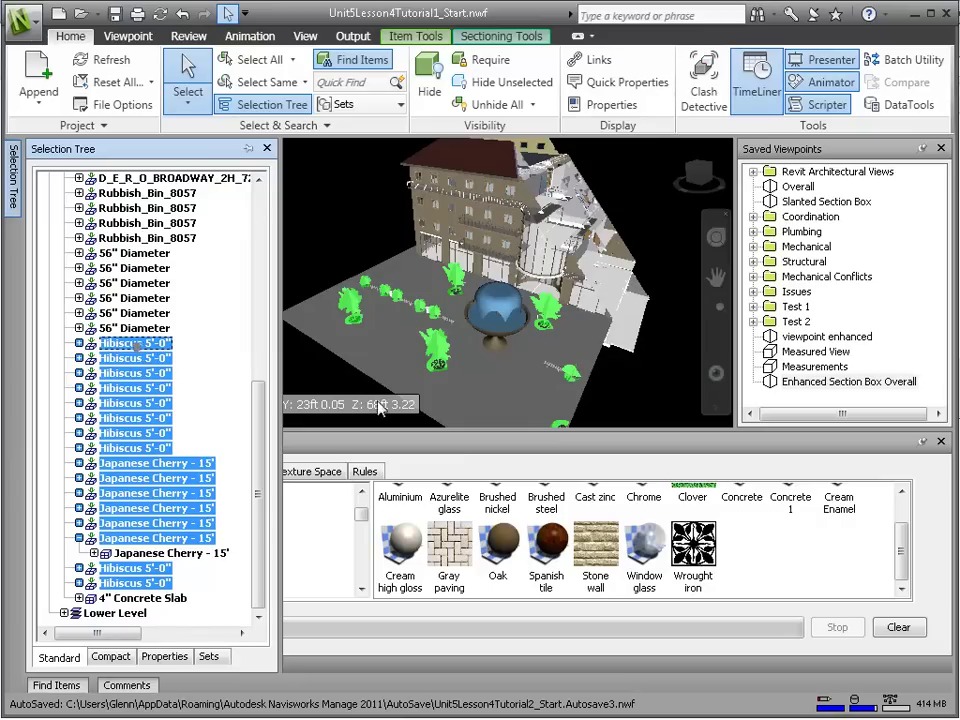
{"action": "scroll", "coordinate": [692, 530], "scroll_direction": "up", "scroll_amount": 1}
{"action": "right_click", "coordinate": [697, 508]}
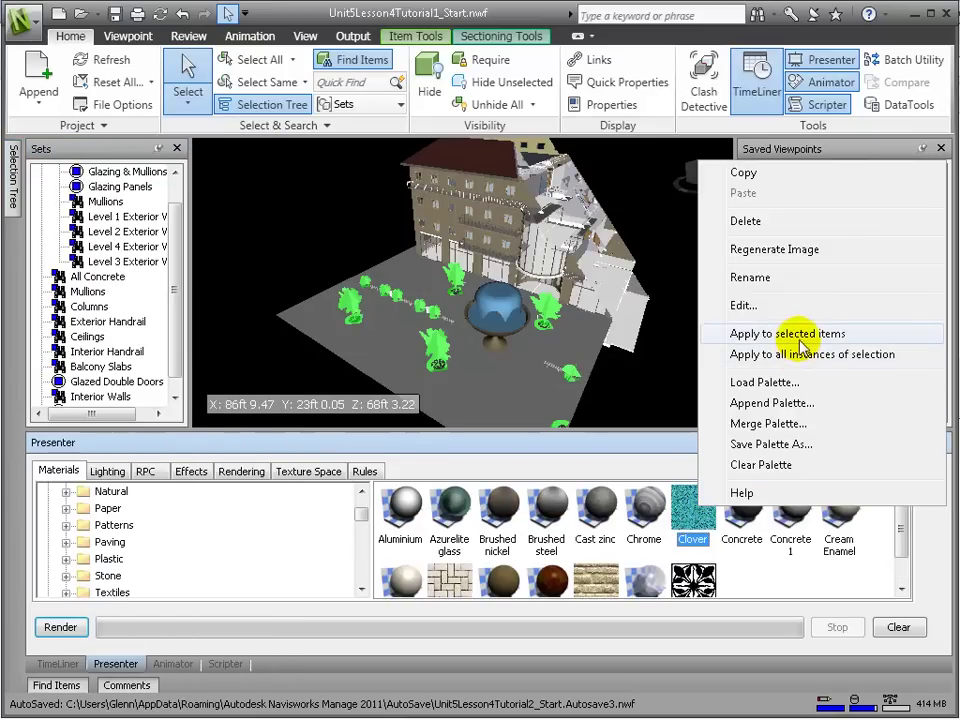
{"action": "left_click", "coordinate": [800, 340]}
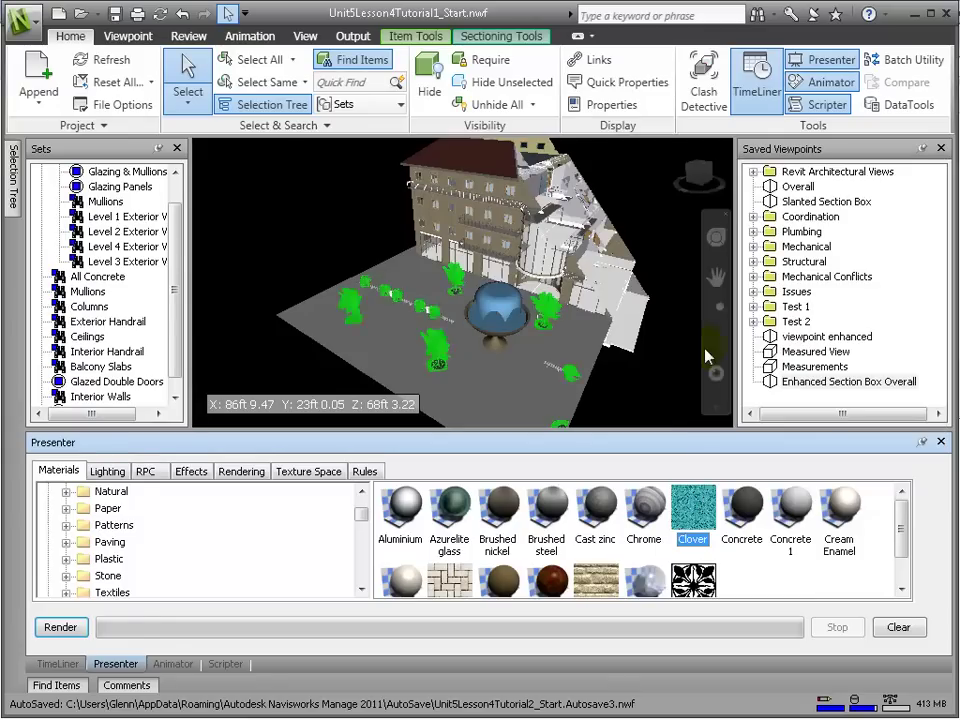
Step: Apply Aluminium to the park benches, then Oak to every bench instance
{"action": "right_click", "coordinate": [402, 508]}
{"action": "left_click", "coordinate": [508, 340]}
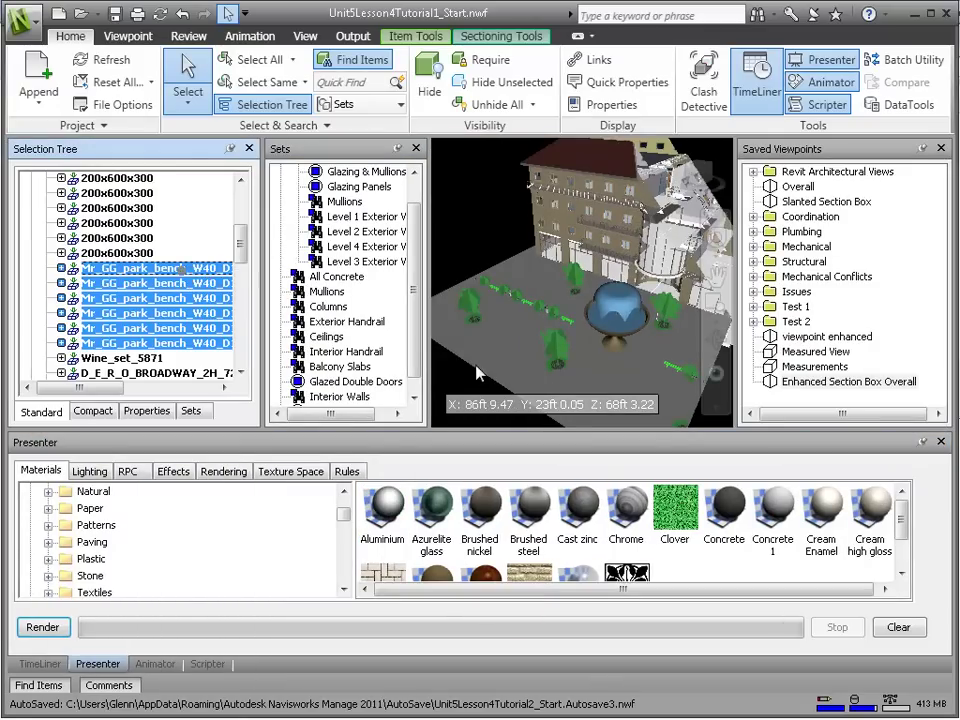
{"action": "scroll", "coordinate": [430, 500], "scroll_direction": "down", "scroll_amount": 1}
{"action": "right_click", "coordinate": [431, 525]}
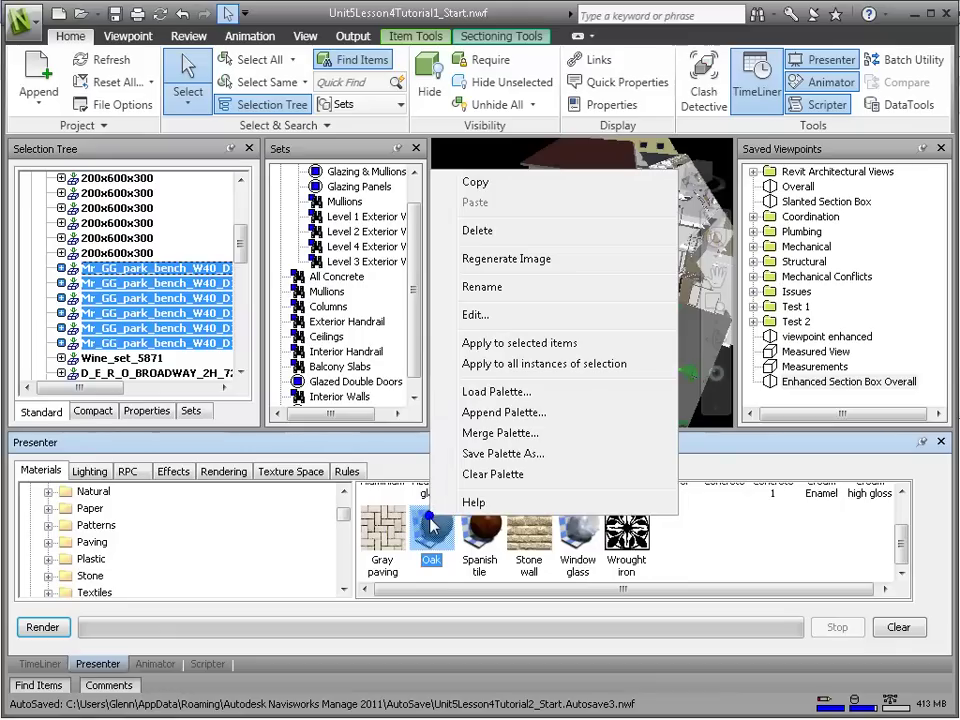
{"action": "left_click", "coordinate": [523, 347]}
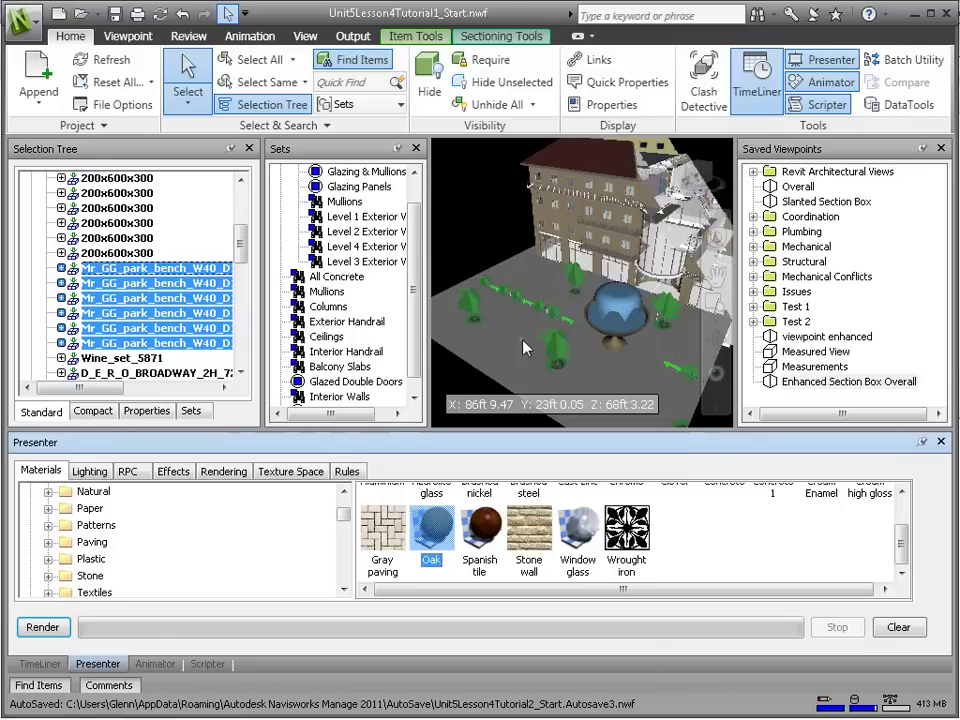
{"action": "left_click", "coordinate": [66, 357]}
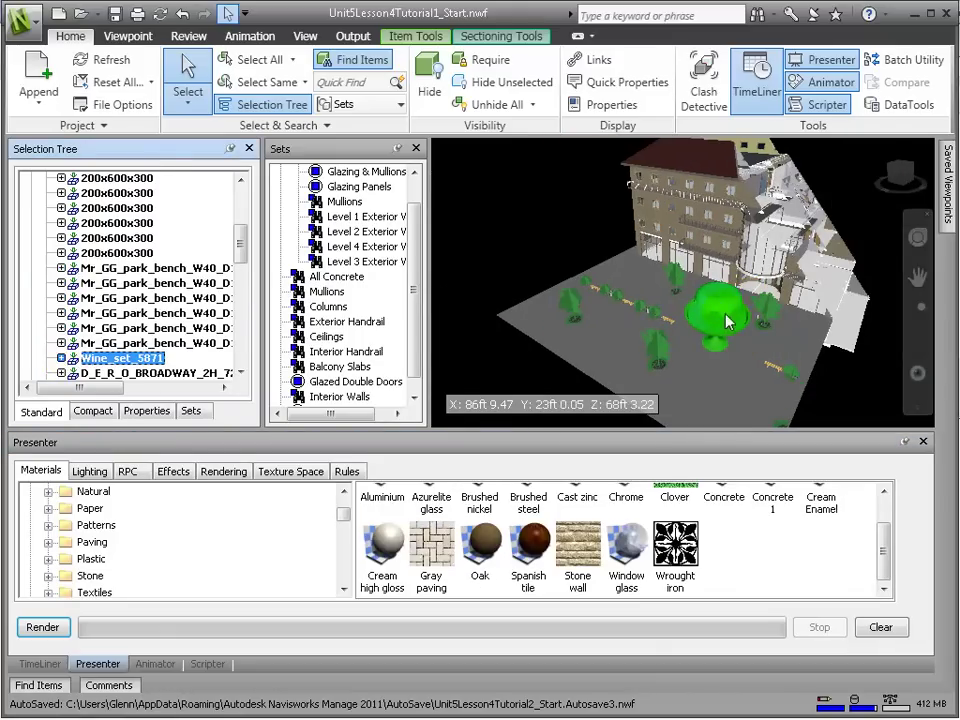
Step: Apply Azurelite glass to the Wine_set_5871 umbrella parts and drag Gray paving onto the ground
{"action": "left_click", "coordinate": [727, 320]}
{"action": "left_click", "coordinate": [121, 313], "text": "ctrl"}
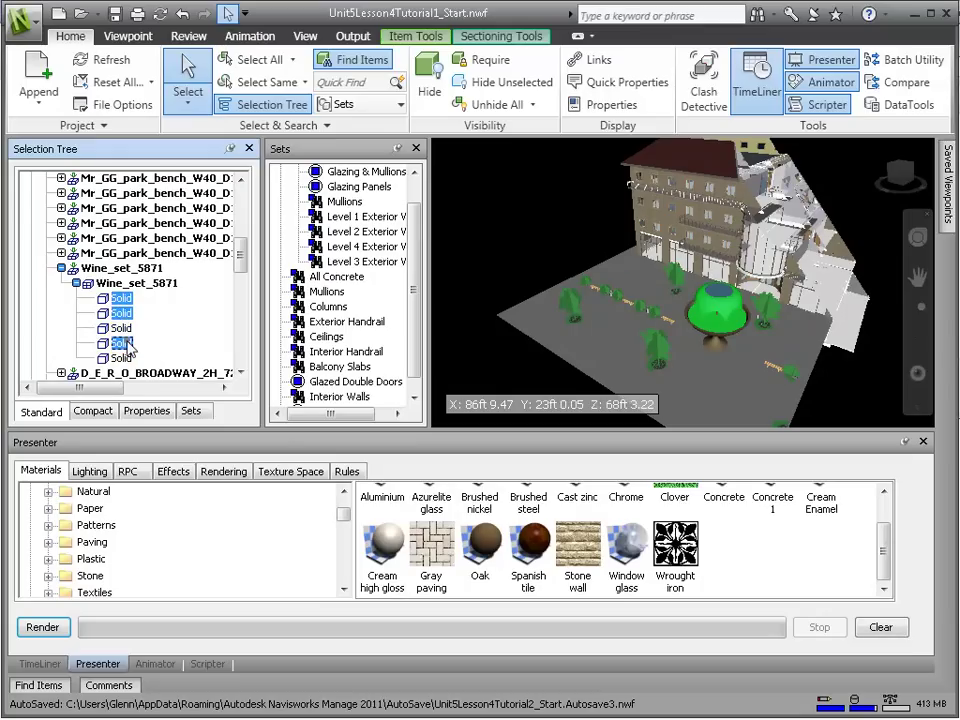
{"action": "scroll", "coordinate": [857, 549], "scroll_direction": "up", "scroll_amount": 2}
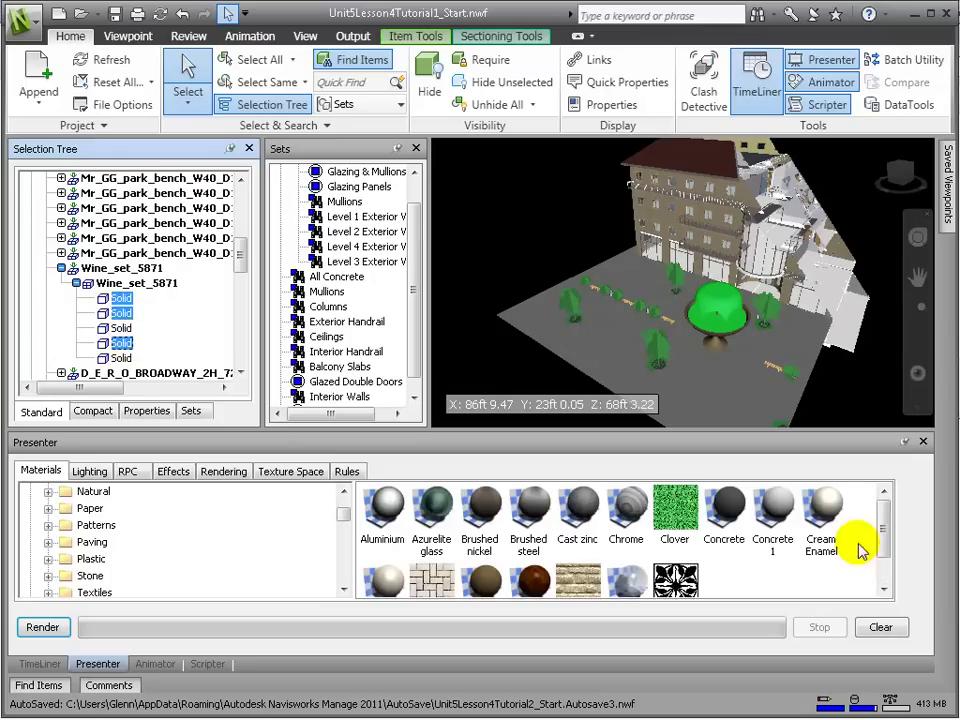
{"action": "right_click", "coordinate": [431, 510]}
{"action": "left_click", "coordinate": [535, 350]}
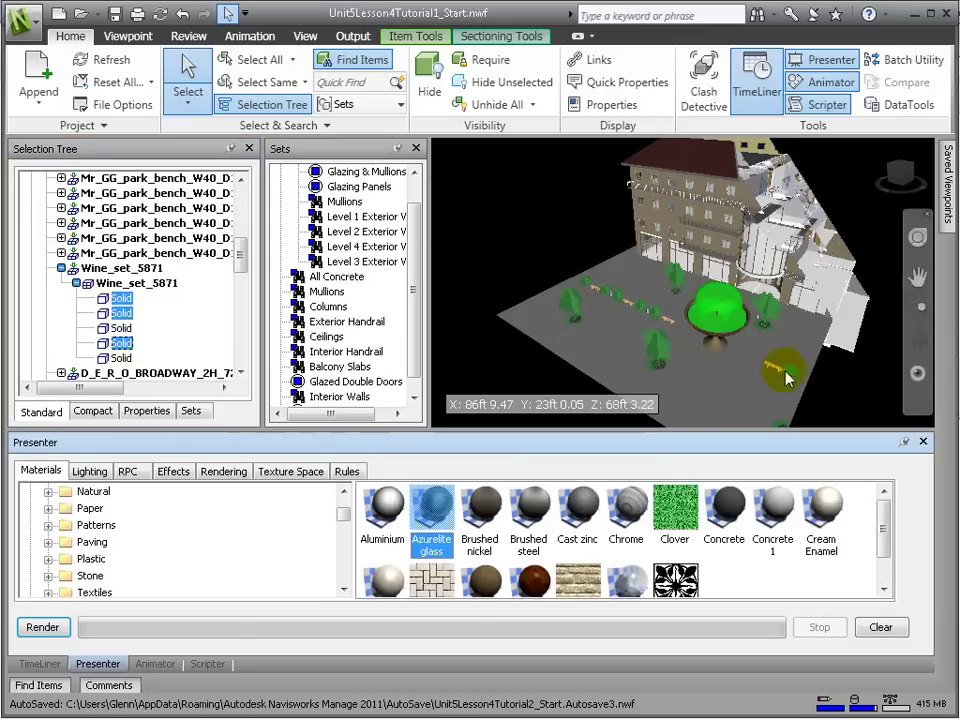
{"action": "left_click", "coordinate": [535, 287]}
{"action": "left_click_drag", "start_coordinate": [437, 585], "coordinate": [613, 373]}
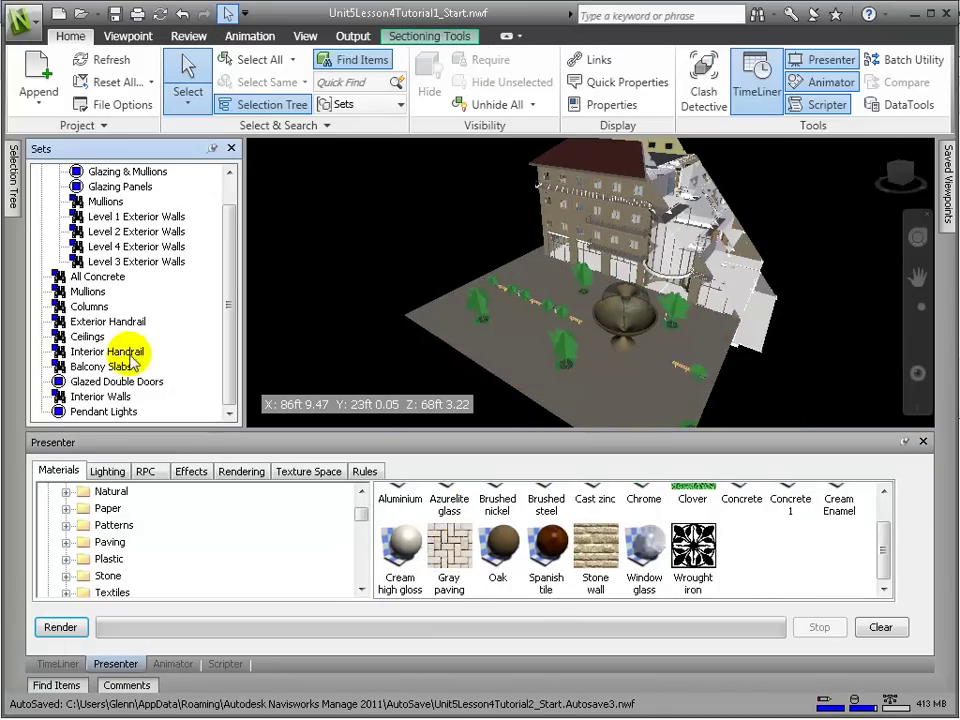
Step: Apply Wrought iron to the Interior and Exterior Handrail sets
{"action": "left_click", "coordinate": [128, 353]}
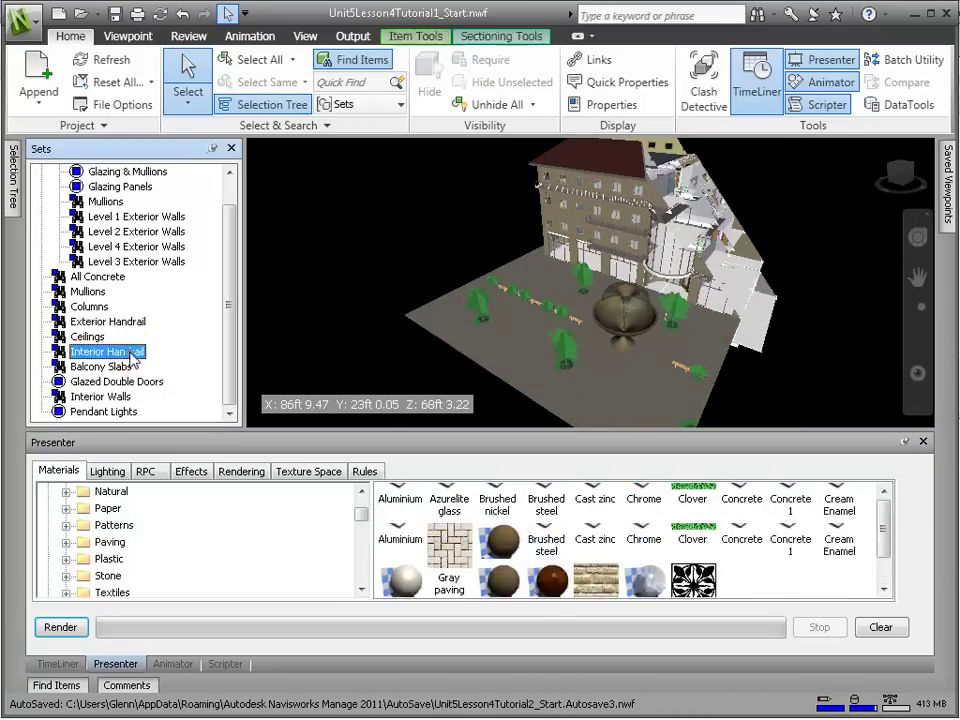
{"action": "left_click", "coordinate": [124, 324], "text": "ctrl"}
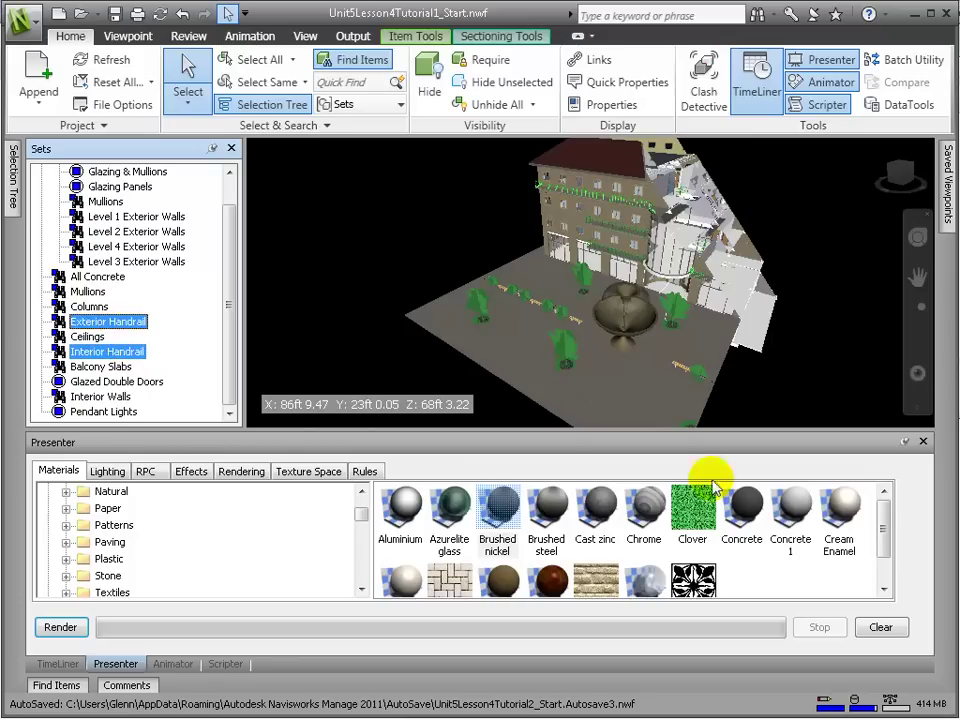
{"action": "scroll", "coordinate": [711, 495], "scroll_direction": "down", "scroll_amount": 1}
{"action": "right_click", "coordinate": [693, 545]}
{"action": "left_click", "coordinate": [782, 369]}
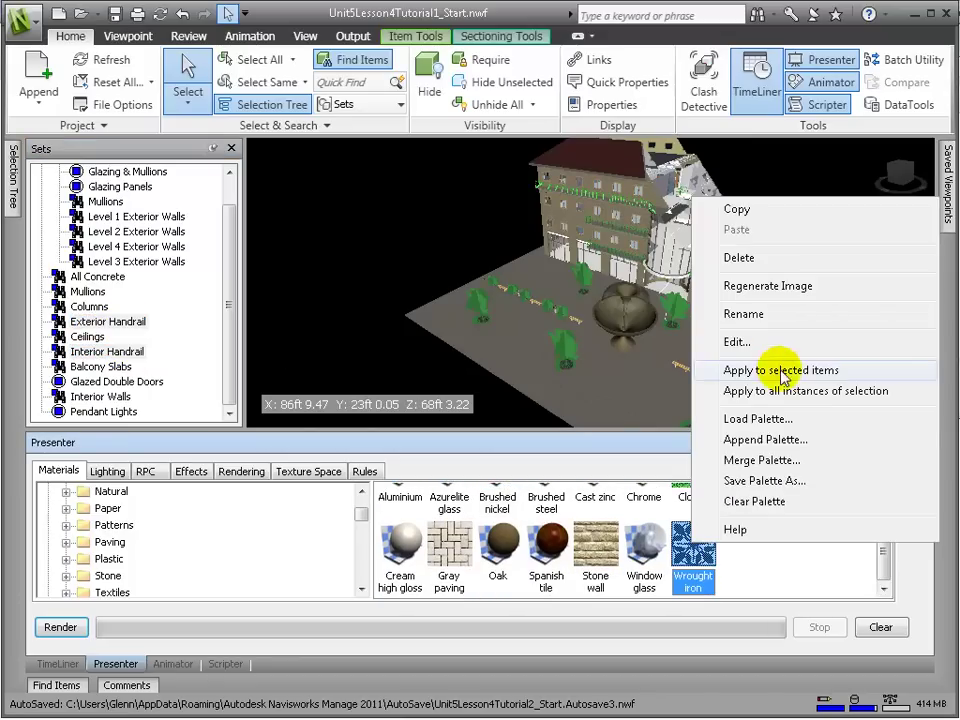
{"action": "scroll", "coordinate": [656, 373], "scroll_direction": "up", "scroll_amount": 3}
Step: Drag a palette material onto the Pendant Lights set
{"action": "left_click", "coordinate": [110, 412]}
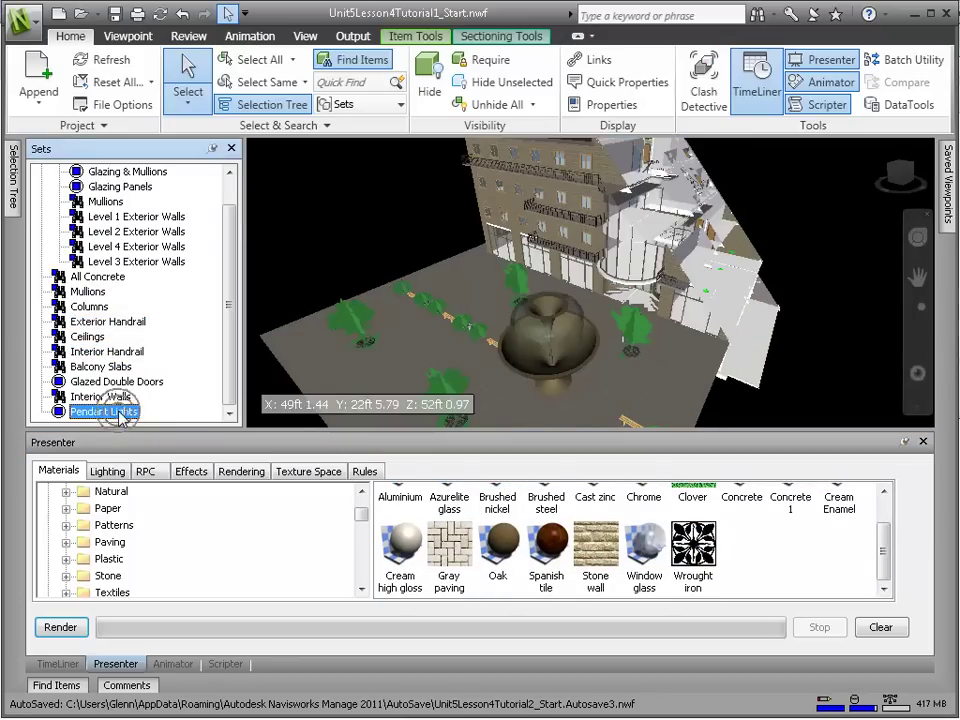
{"action": "scroll", "coordinate": [678, 407], "scroll_direction": "up", "scroll_amount": 2}
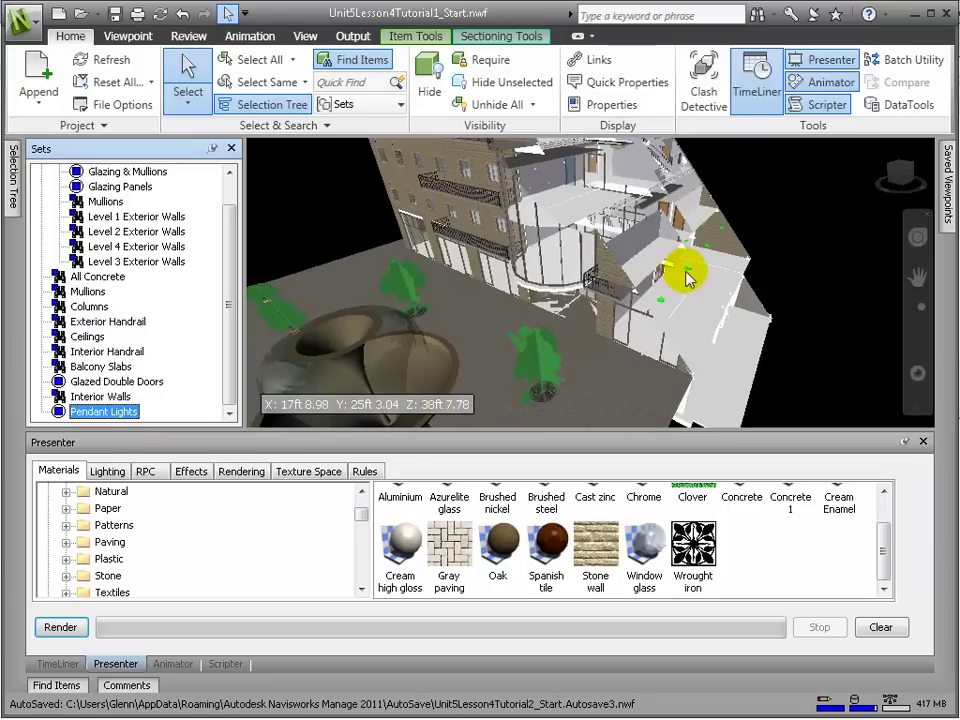
{"action": "scroll", "coordinate": [818, 538], "scroll_direction": "up", "scroll_amount": 1}
{"action": "left_click_drag", "start_coordinate": [546, 508], "coordinate": [120, 415]}
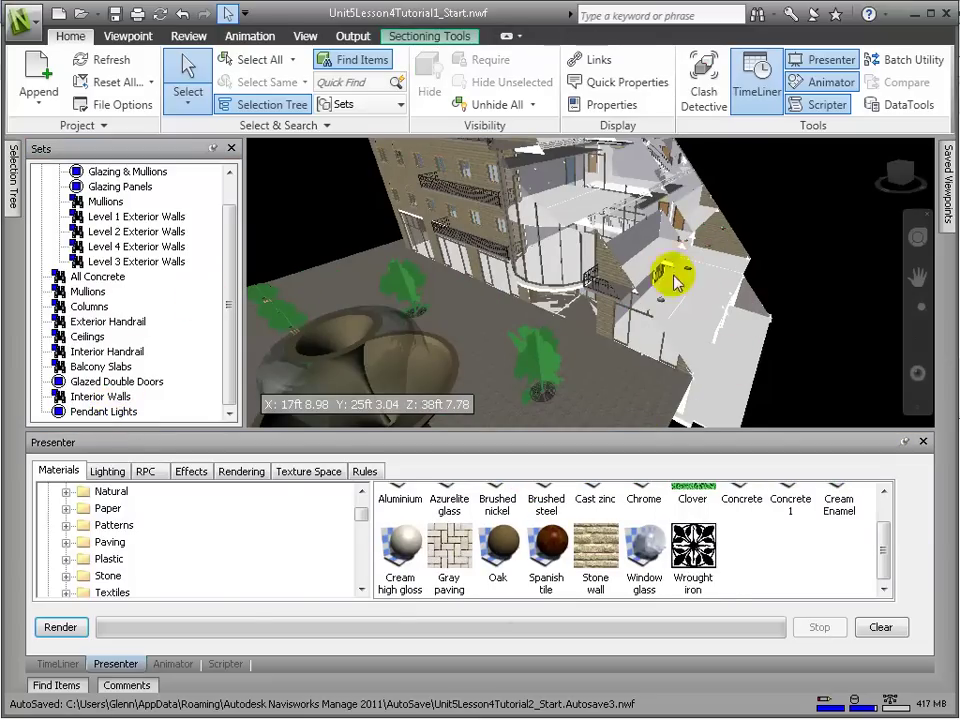
Step: Select the Lower Level Slab, Level 1 Floor and Level 2 Floor sets
{"action": "scroll", "coordinate": [150, 290], "scroll_direction": "up", "scroll_amount": 5}
{"action": "left_click", "coordinate": [125, 261]}
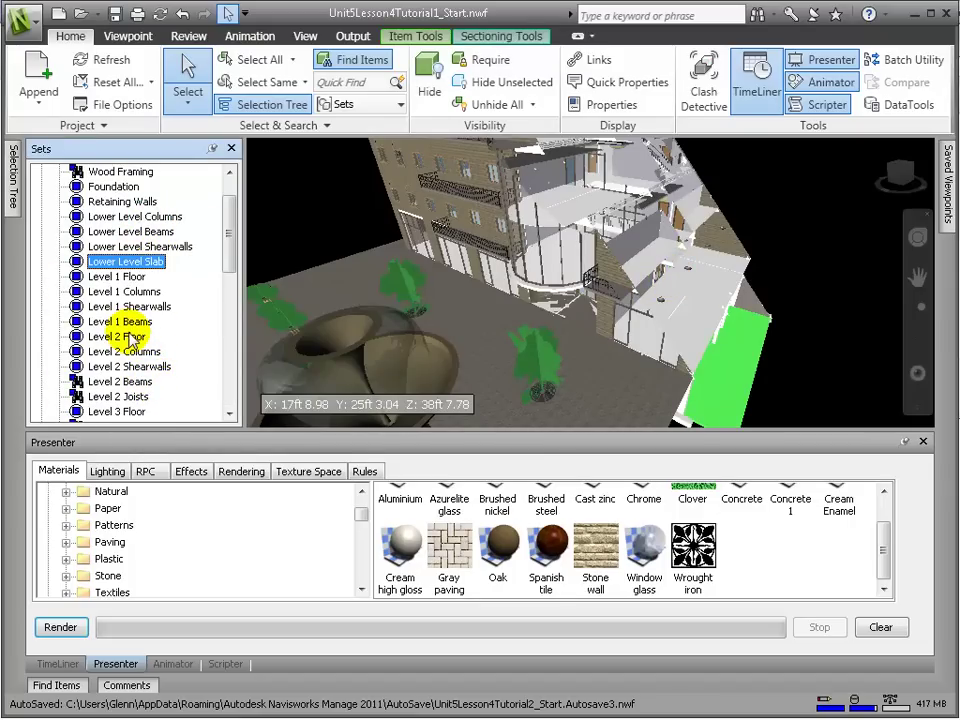
{"action": "left_click", "coordinate": [127, 277], "text": "ctrl"}
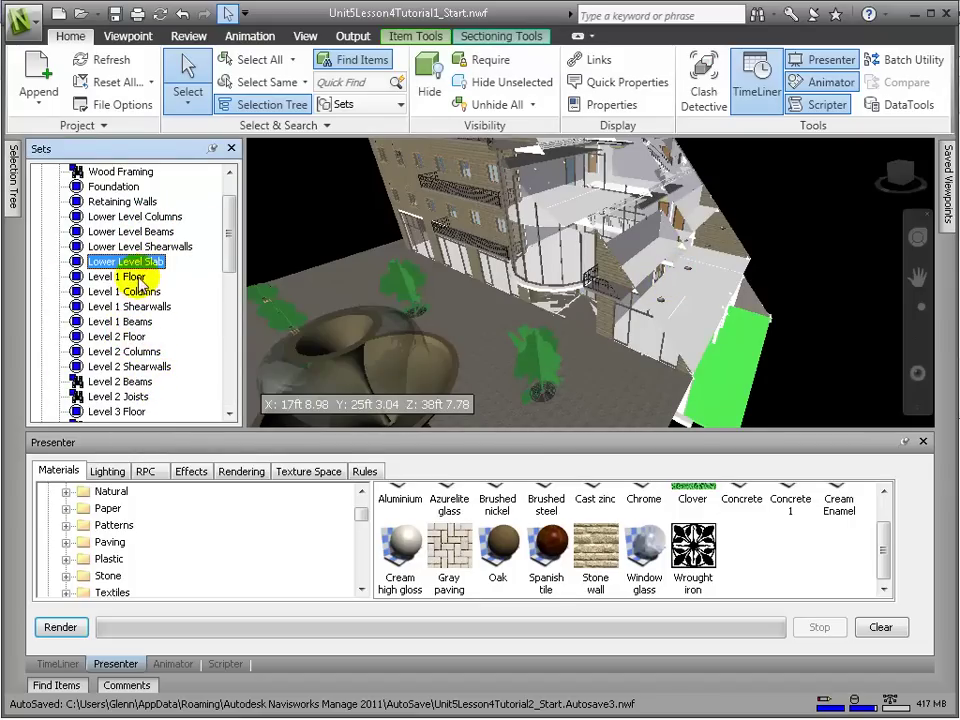
{"action": "left_click", "coordinate": [139, 339], "text": "ctrl"}
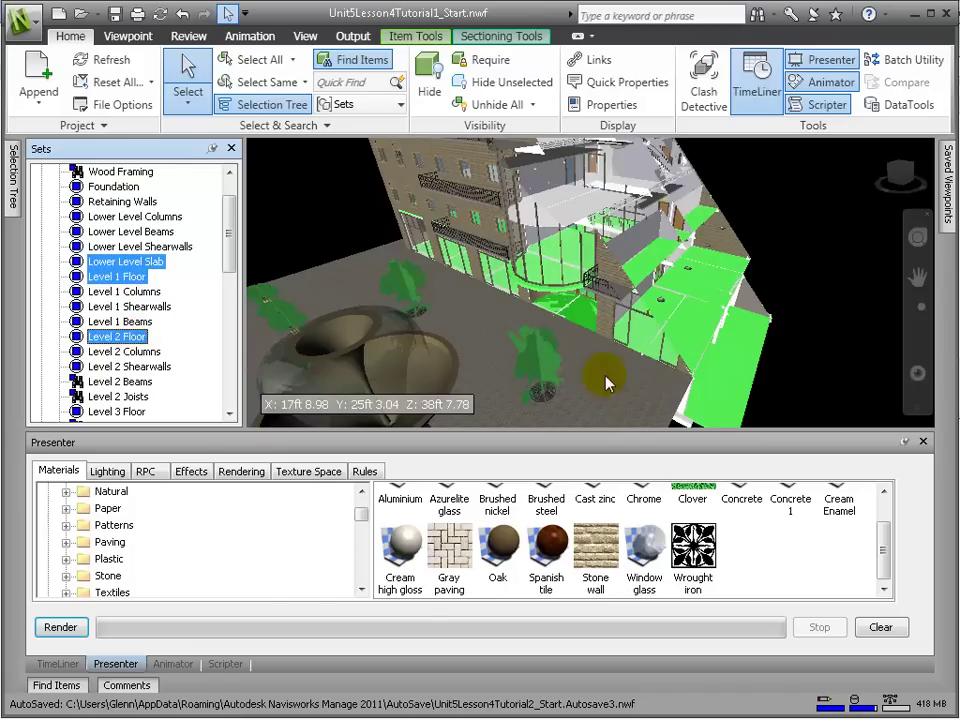
Step: Change Stoneware's Color shader to Plain and regenerate its palette thumbnail
{"action": "double_click", "coordinate": [403, 545]}
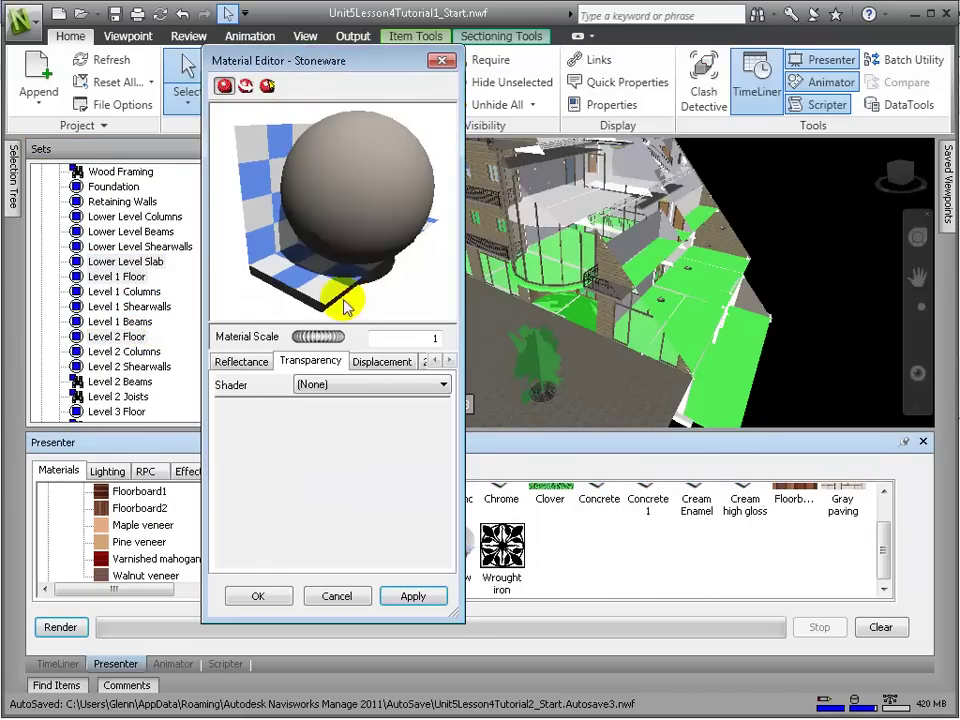
{"action": "left_click", "coordinate": [435, 361]}
{"action": "left_click", "coordinate": [226, 361]}
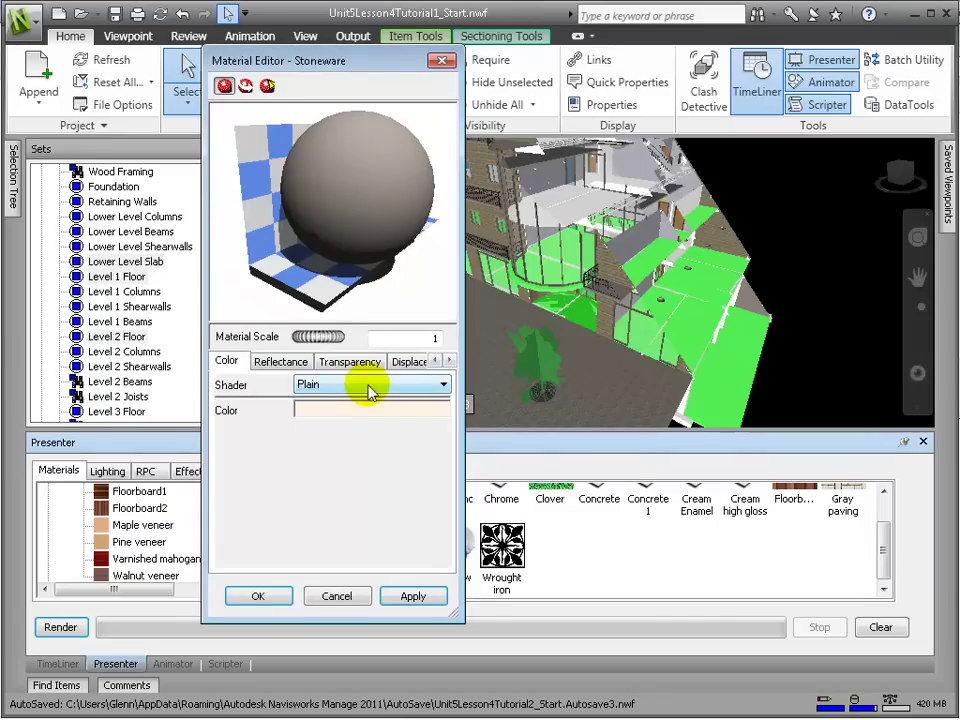
{"action": "left_click", "coordinate": [258, 597]}
{"action": "right_click", "coordinate": [416, 545]}
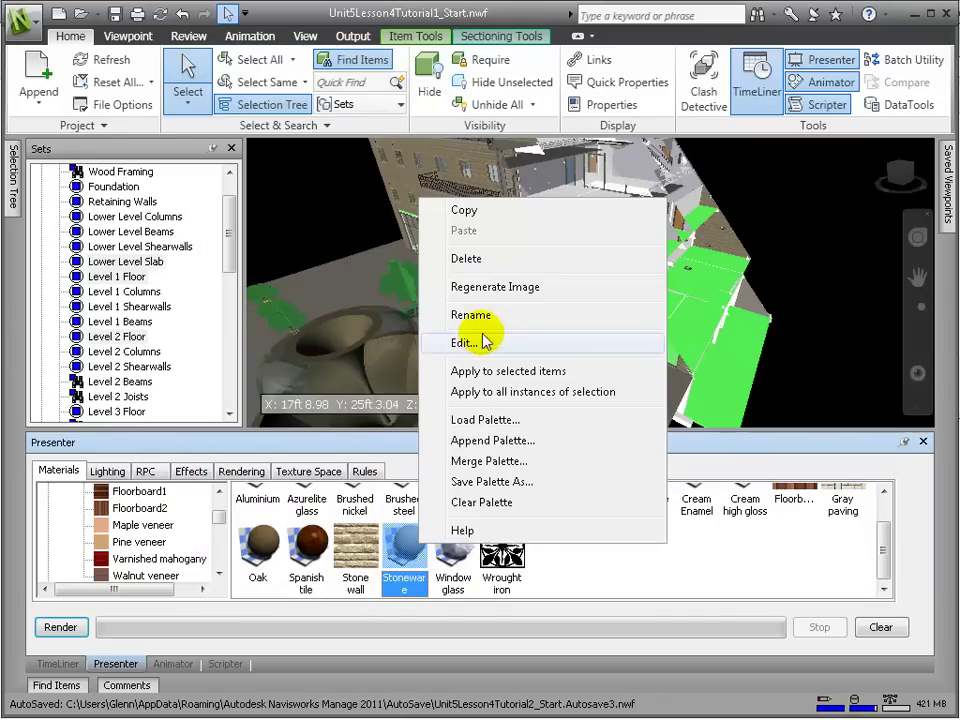
{"action": "left_click", "coordinate": [491, 290]}
{"action": "left_click", "coordinate": [772, 345]}
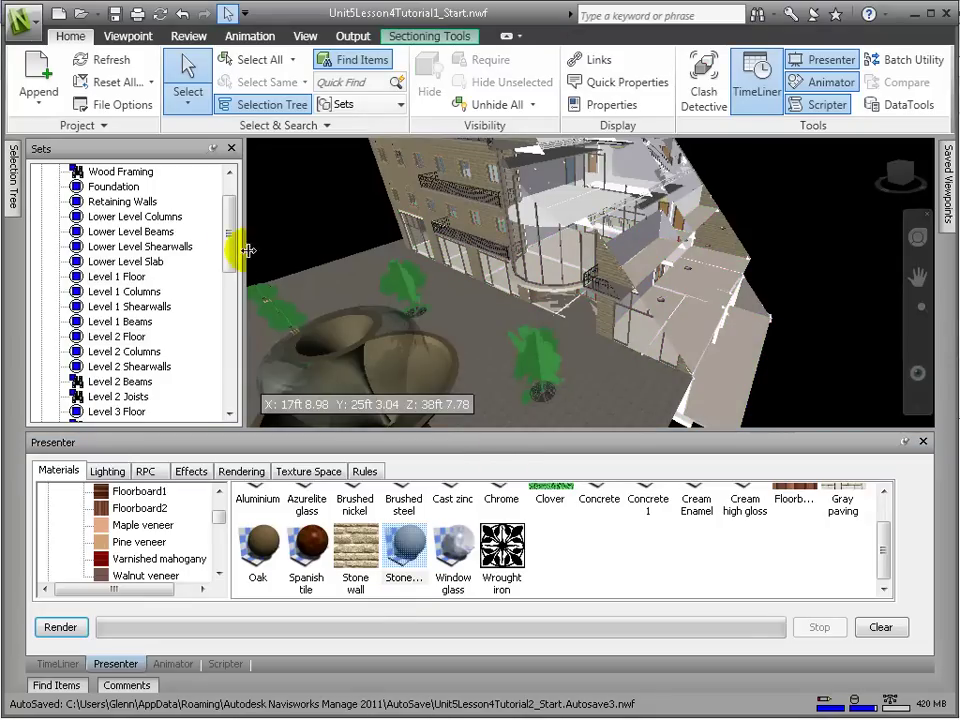
Step: Apply the Cream high gloss material to the Interior Walls set
{"action": "left_click_drag", "start_coordinate": [229, 220], "coordinate": [229, 348]}
{"action": "scroll", "coordinate": [885, 540], "scroll_direction": "up", "scroll_amount": 1}
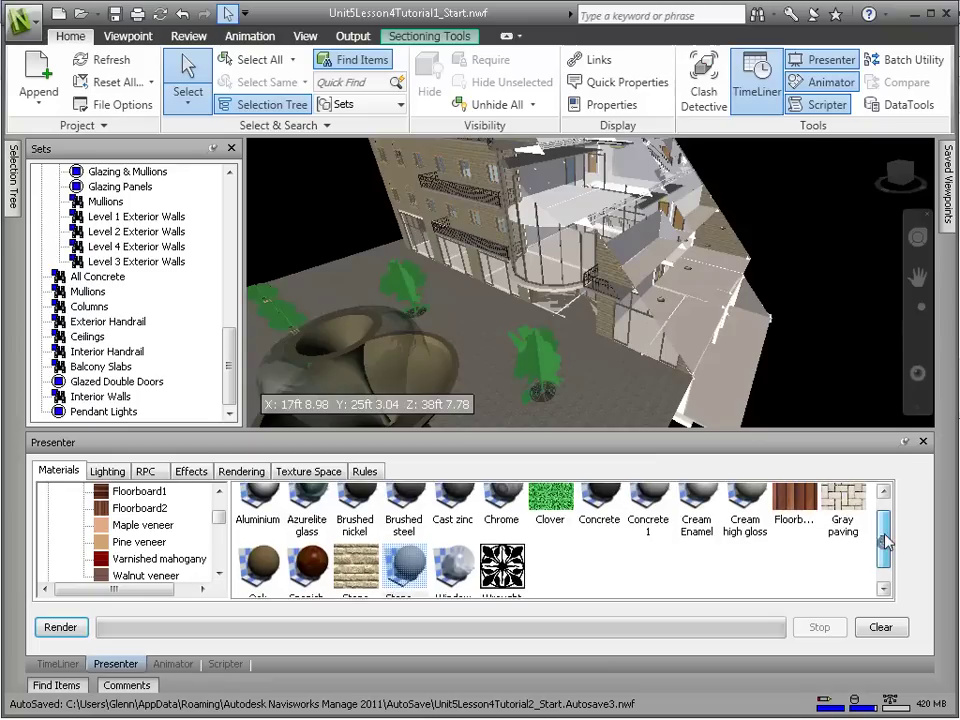
{"action": "left_click_drag", "start_coordinate": [885, 540], "coordinate": [885, 514]}
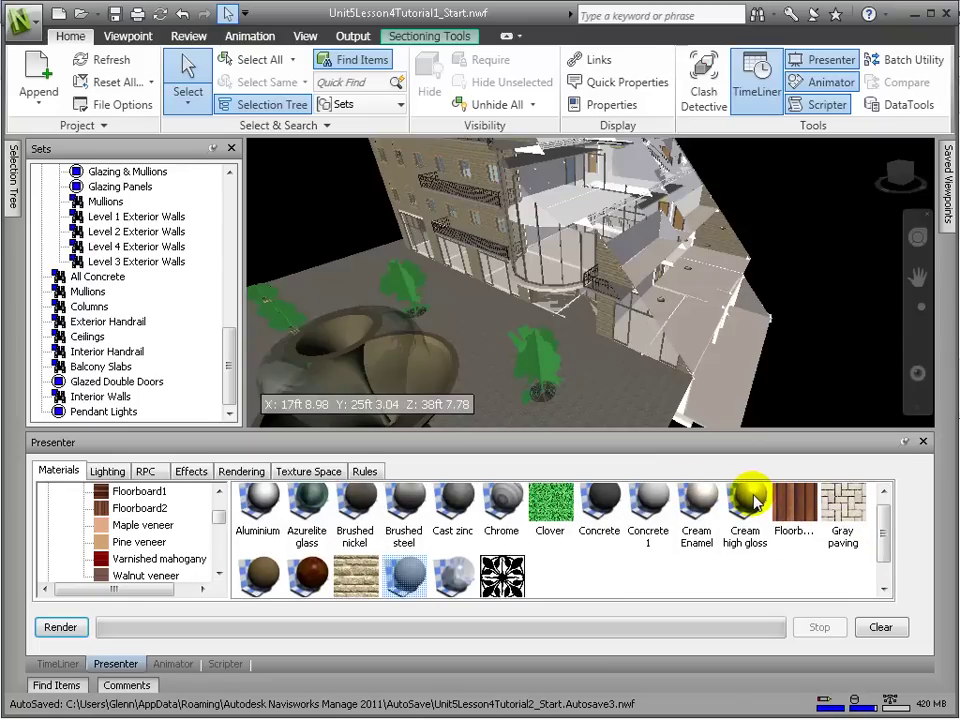
{"action": "left_click_drag", "start_coordinate": [752, 500], "coordinate": [118, 397]}
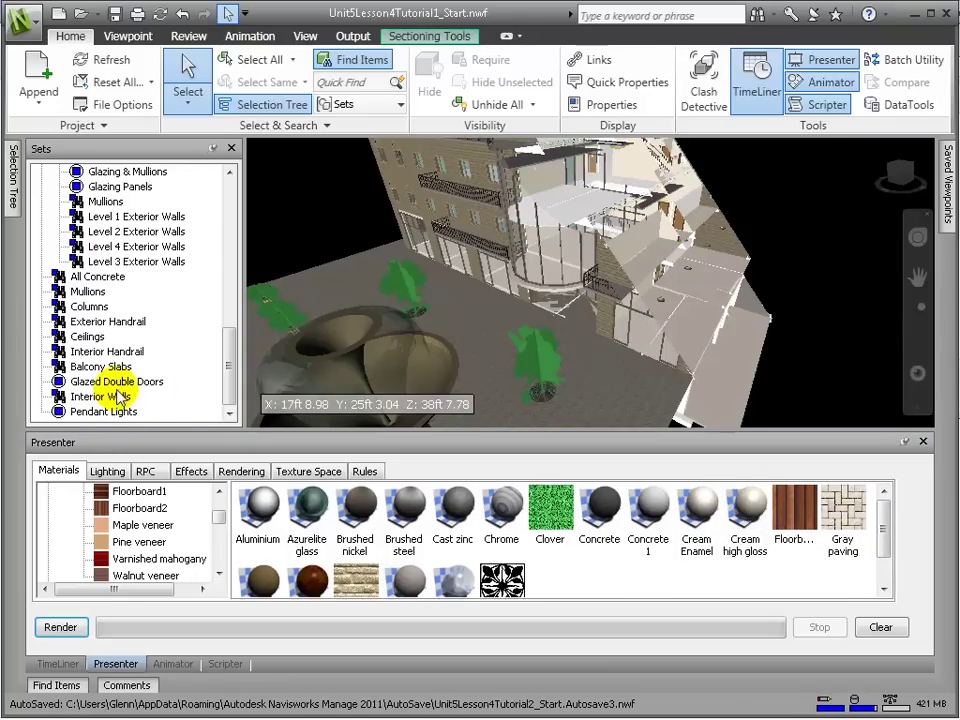
Step: Apply Floorboard2 to the Level 3 and Level 4 Floor sets
{"action": "scroll", "coordinate": [170, 300], "scroll_direction": "up", "scroll_amount": 5}
{"action": "left_click", "coordinate": [118, 337]}
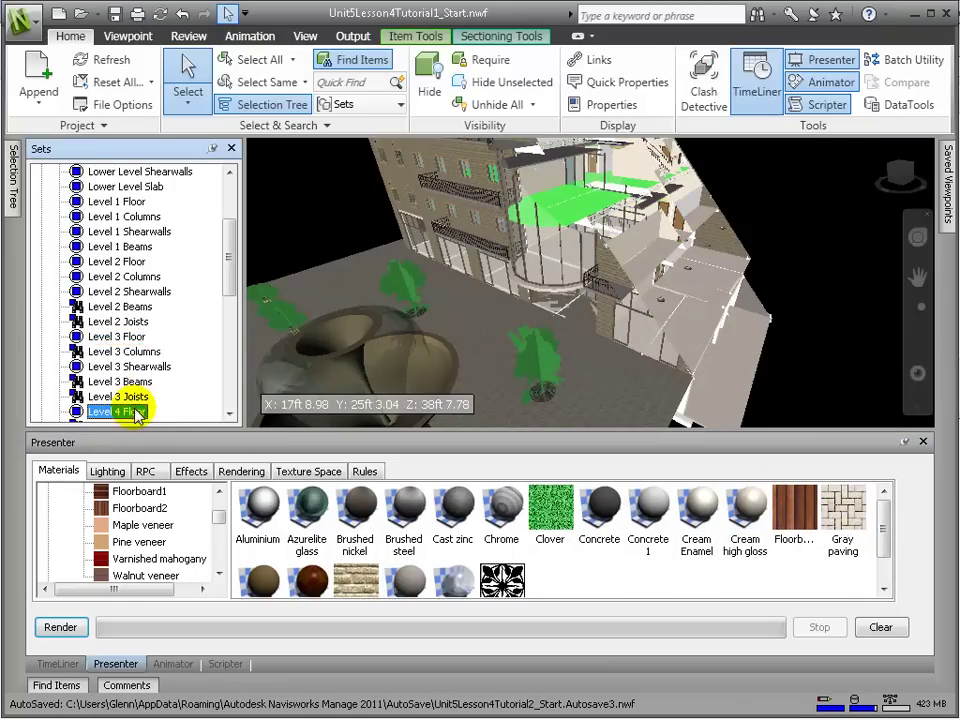
{"action": "left_click", "coordinate": [118, 411], "text": "ctrl"}
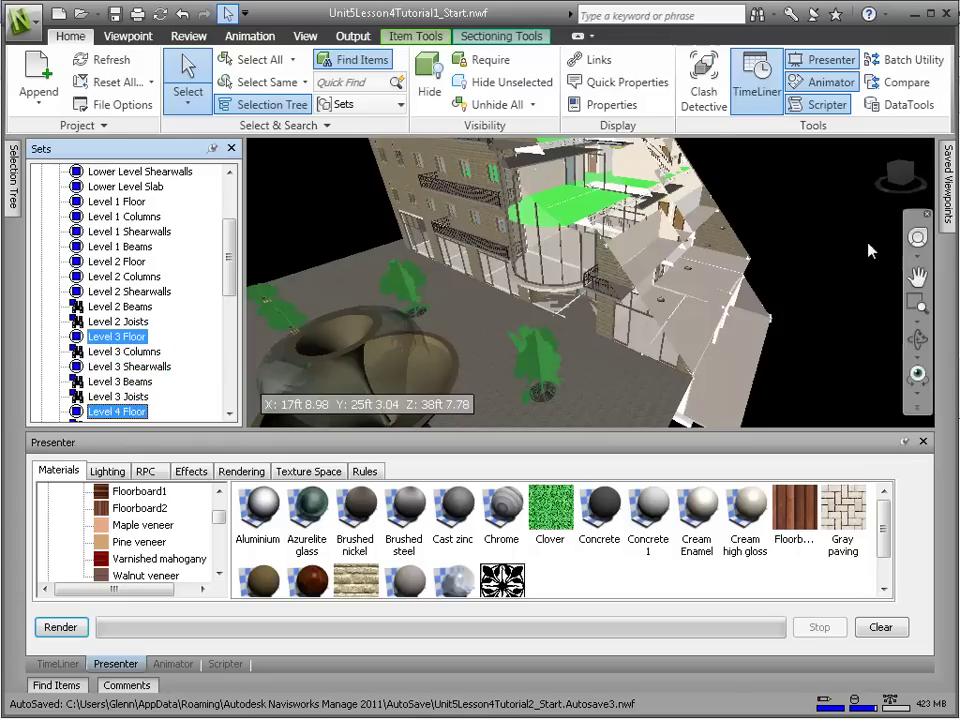
{"action": "right_click", "coordinate": [795, 527]}
{"action": "left_click", "coordinate": [821, 354]}
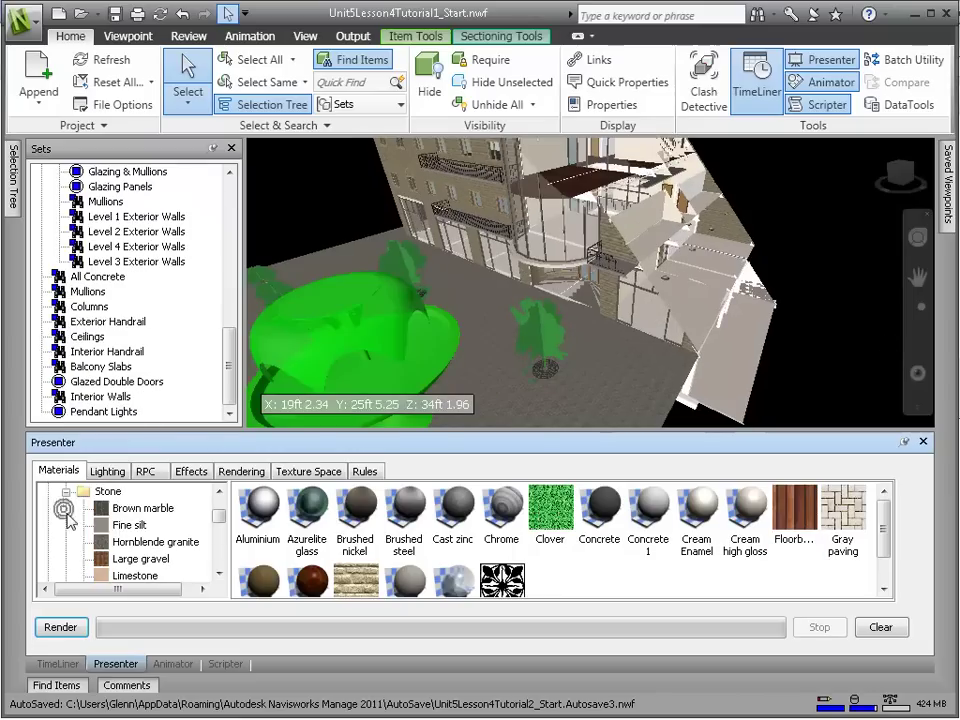
Step: Apply the Limestone stone material to the selected Wine_set solids
{"action": "left_click", "coordinate": [122, 568]}
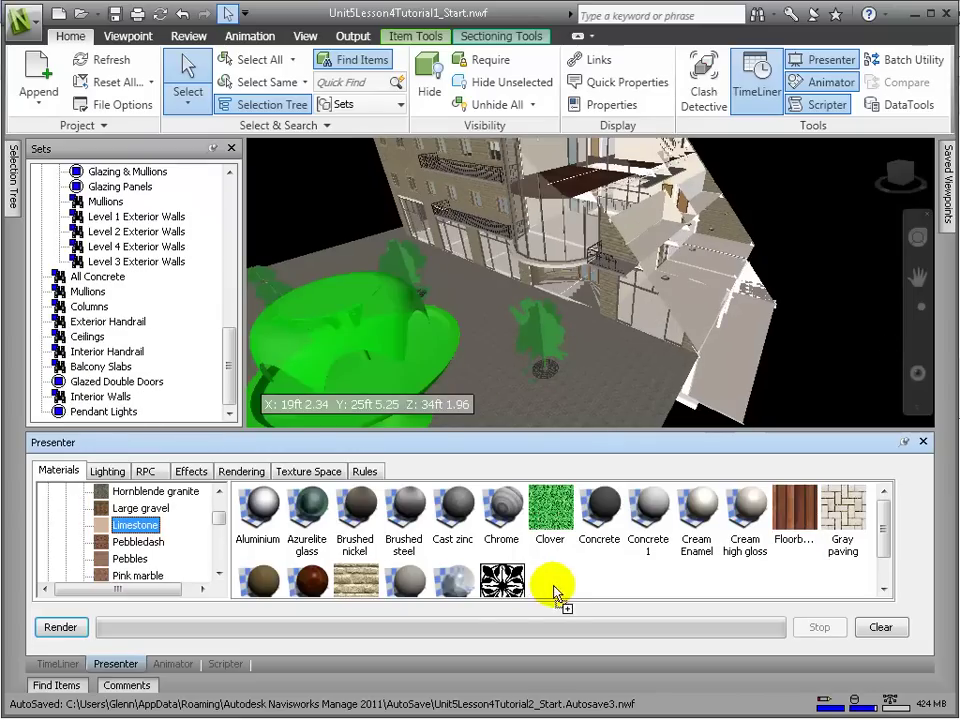
{"action": "scroll", "coordinate": [557, 596], "scroll_direction": "down", "scroll_amount": 1}
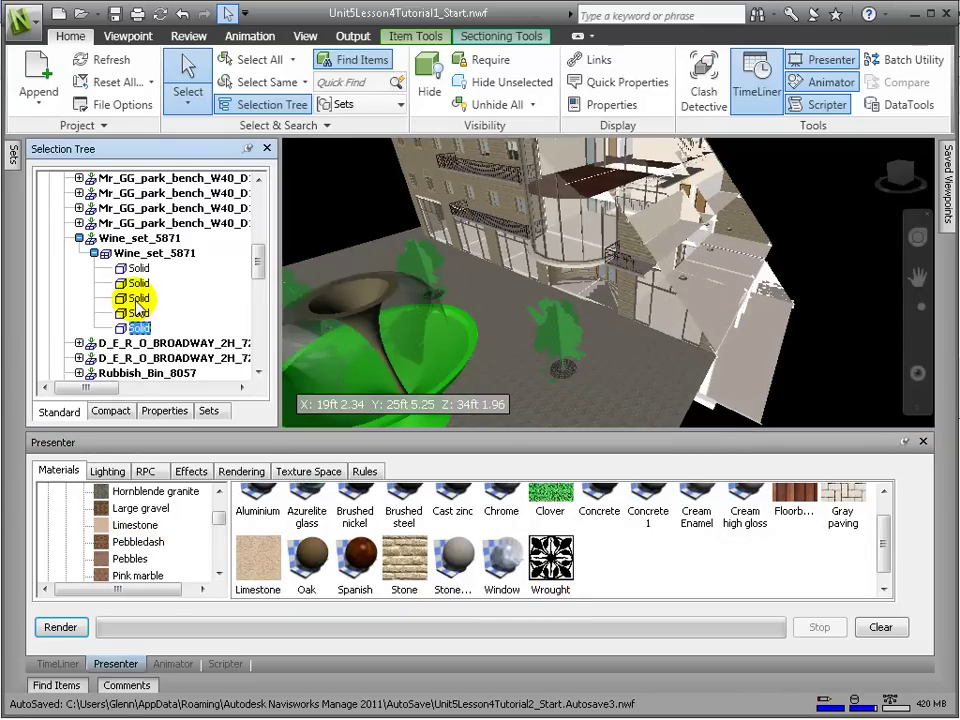
{"action": "left_click", "coordinate": [136, 300], "text": "ctrl"}
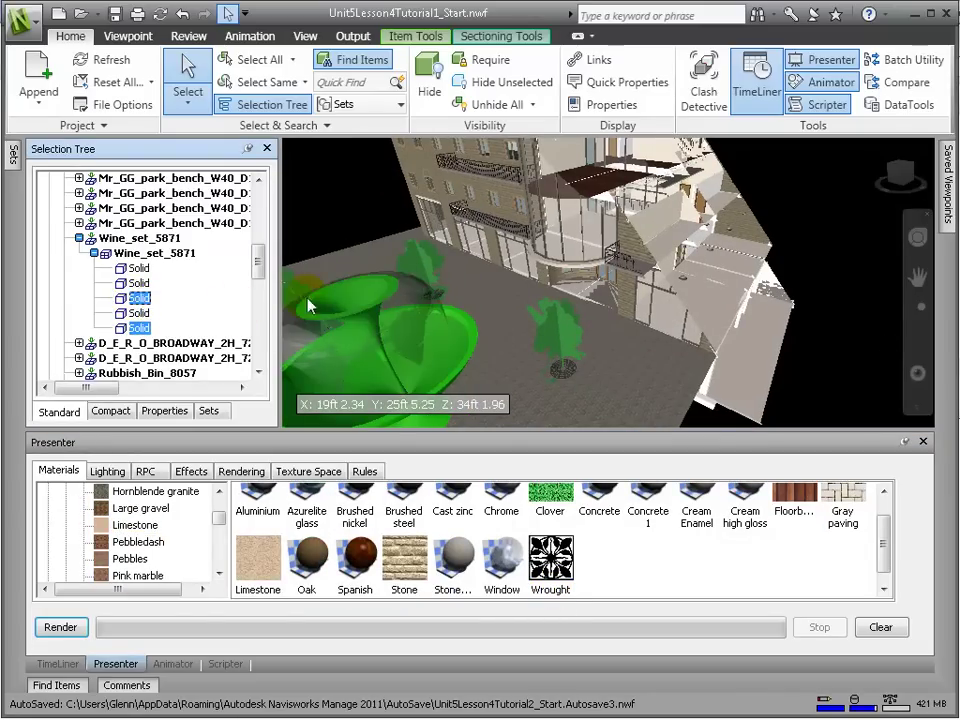
{"action": "right_click", "coordinate": [257, 560]}
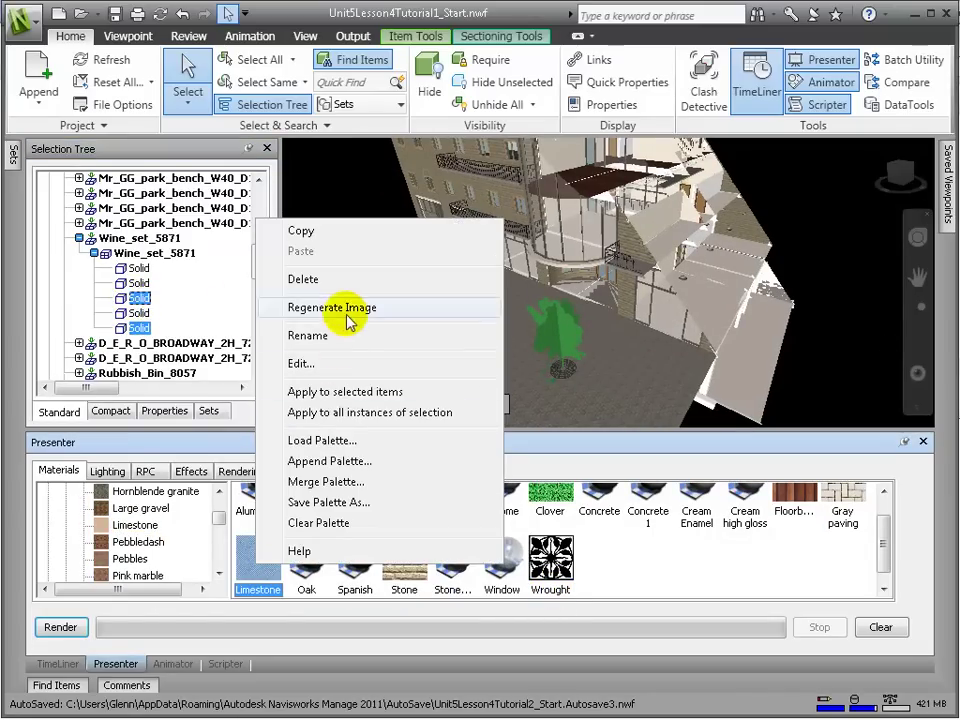
{"action": "left_click", "coordinate": [418, 391]}
Step: Select the 4" Concrete Slab and add Nickel from the metal library to the palette
{"action": "left_click", "coordinate": [460, 289]}
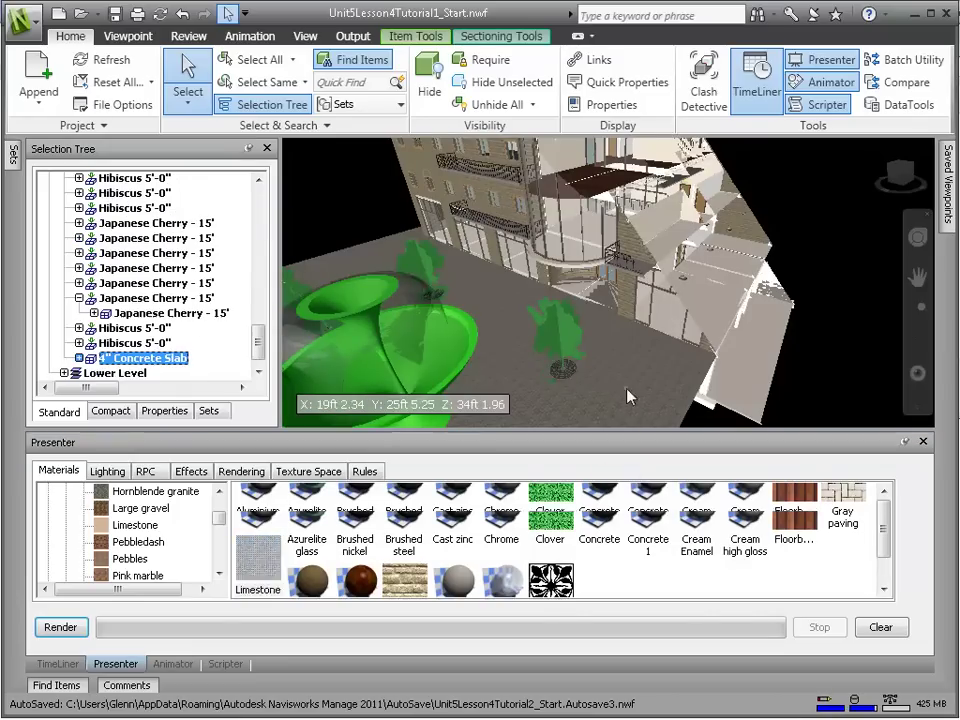
{"action": "left_click", "coordinate": [52, 490]}
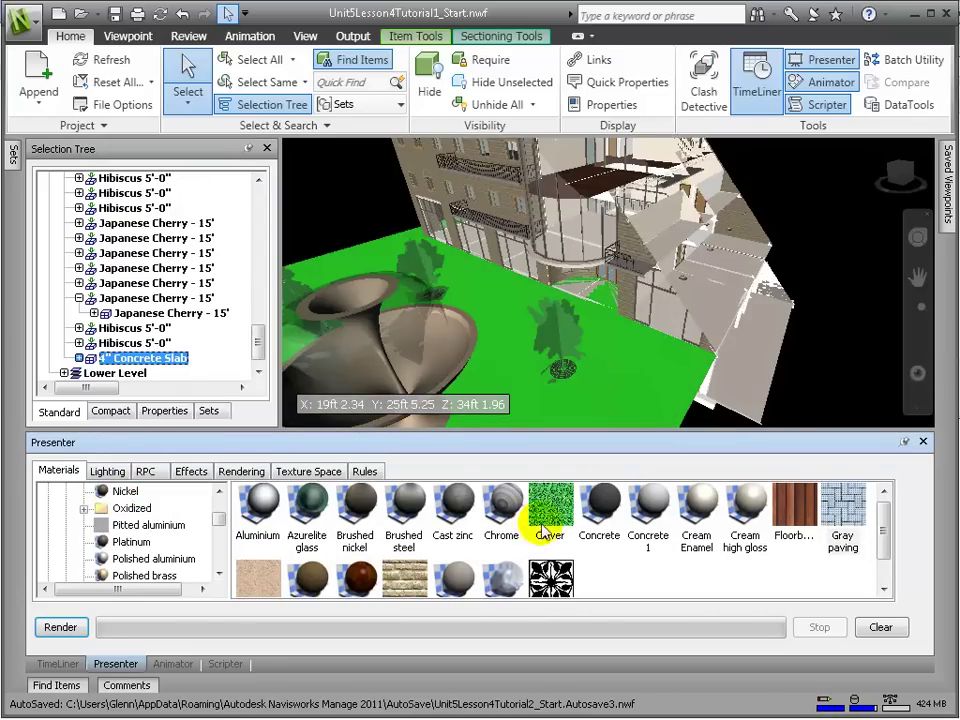
{"action": "mouse_move", "coordinate": [884, 525]}
{"action": "left_mouse_down"}
{"action": "mouse_move", "coordinate": [885, 550]}
{"action": "mouse_move", "coordinate": [879, 525]}
{"action": "left_mouse_up"}
{"action": "left_click_drag", "start_coordinate": [120, 491], "coordinate": [610, 568]}
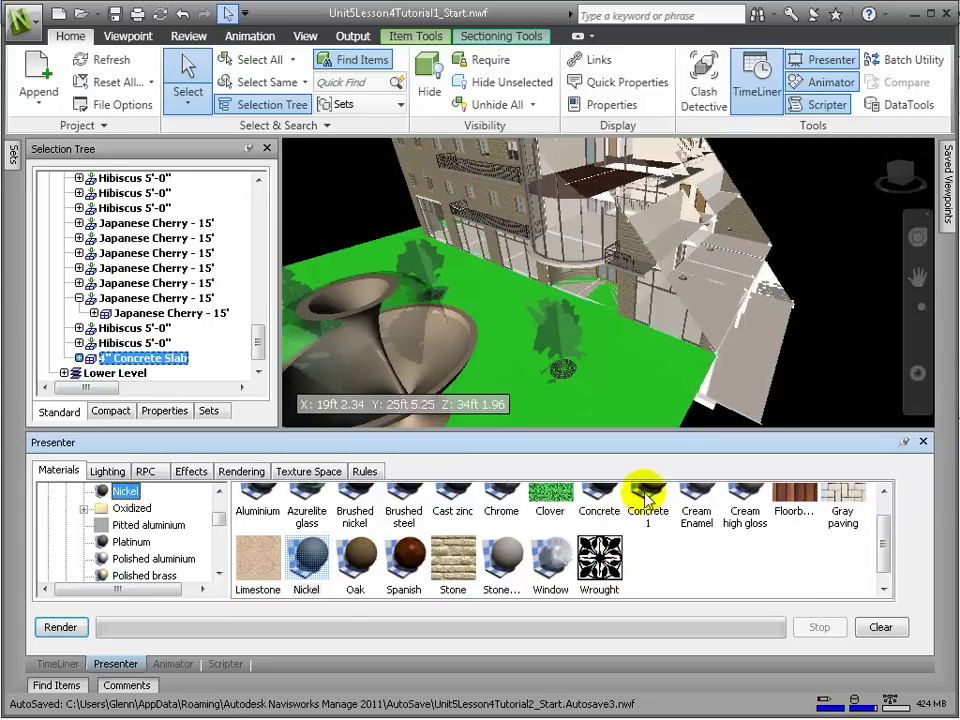
Step: Change the Nickel material's colour to a deep dark green and apply it
{"action": "double_click", "coordinate": [306, 558]}
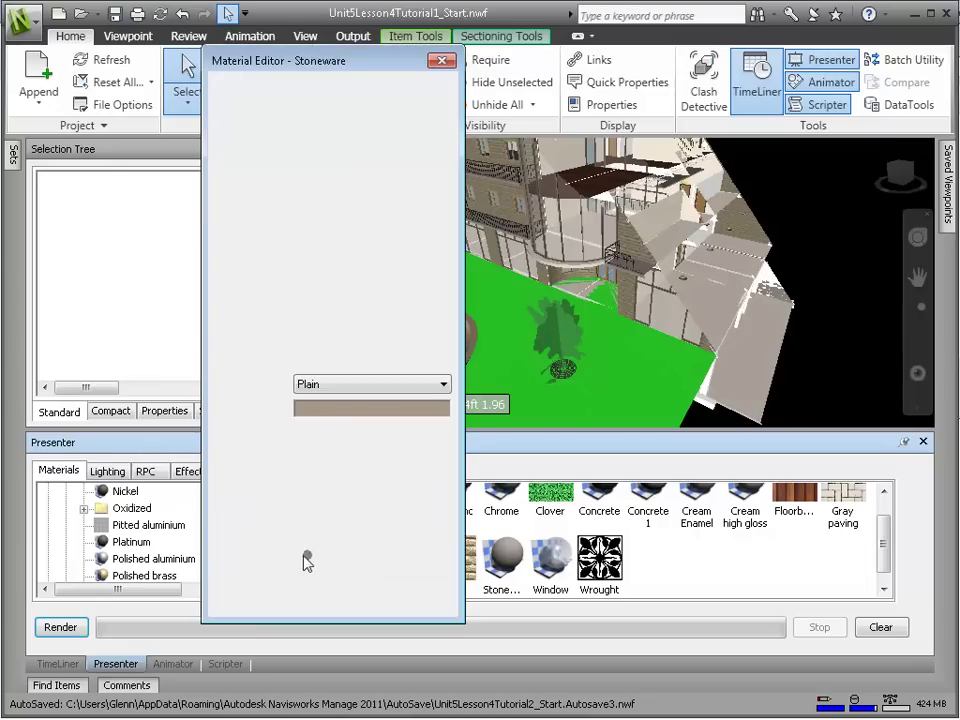
{"action": "left_click", "coordinate": [360, 421]}
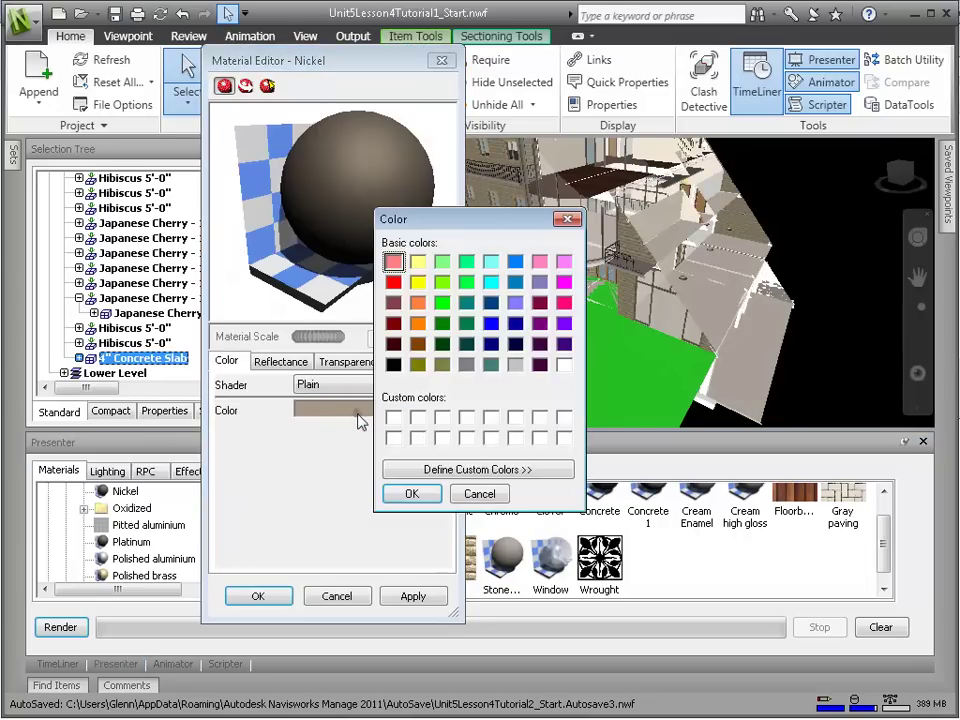
{"action": "left_click", "coordinate": [490, 469]}
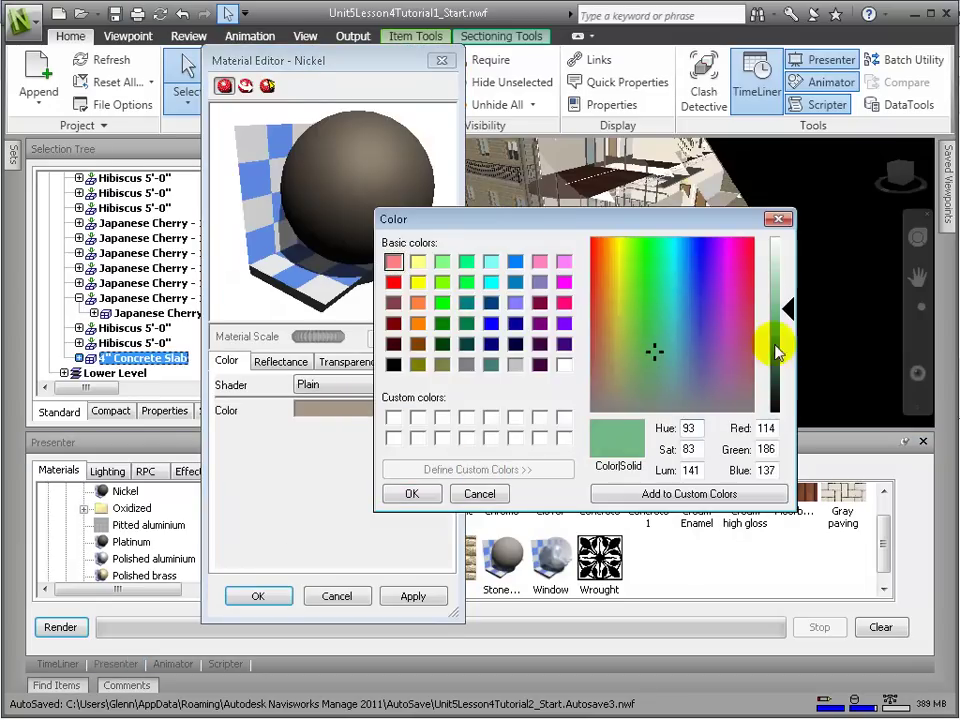
{"action": "left_click_drag", "start_coordinate": [777, 352], "coordinate": [782, 372]}
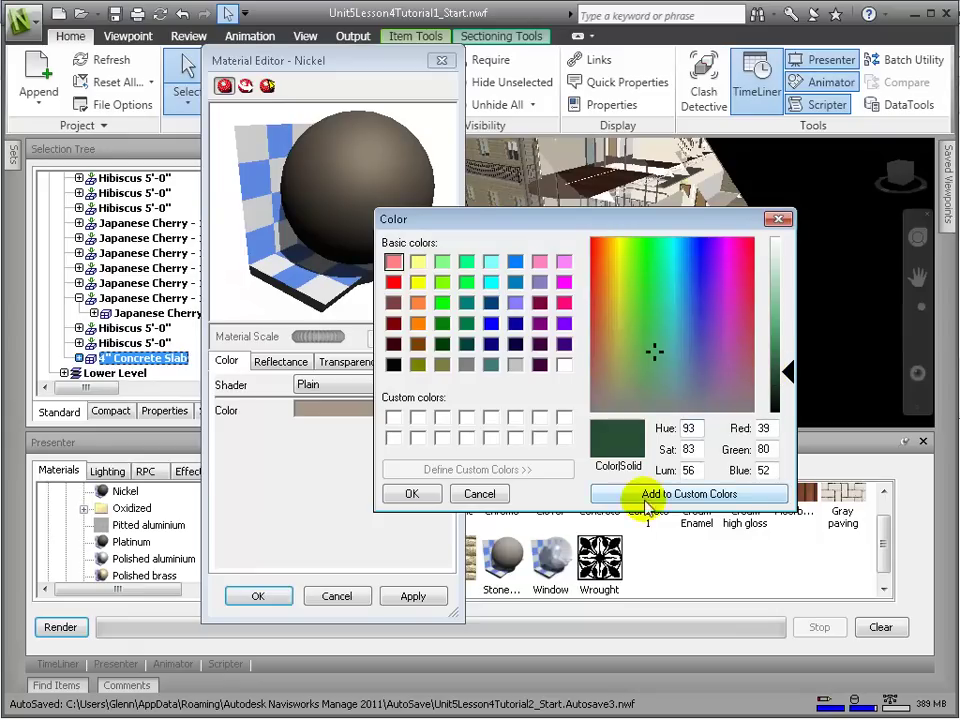
{"action": "left_click", "coordinate": [388, 493]}
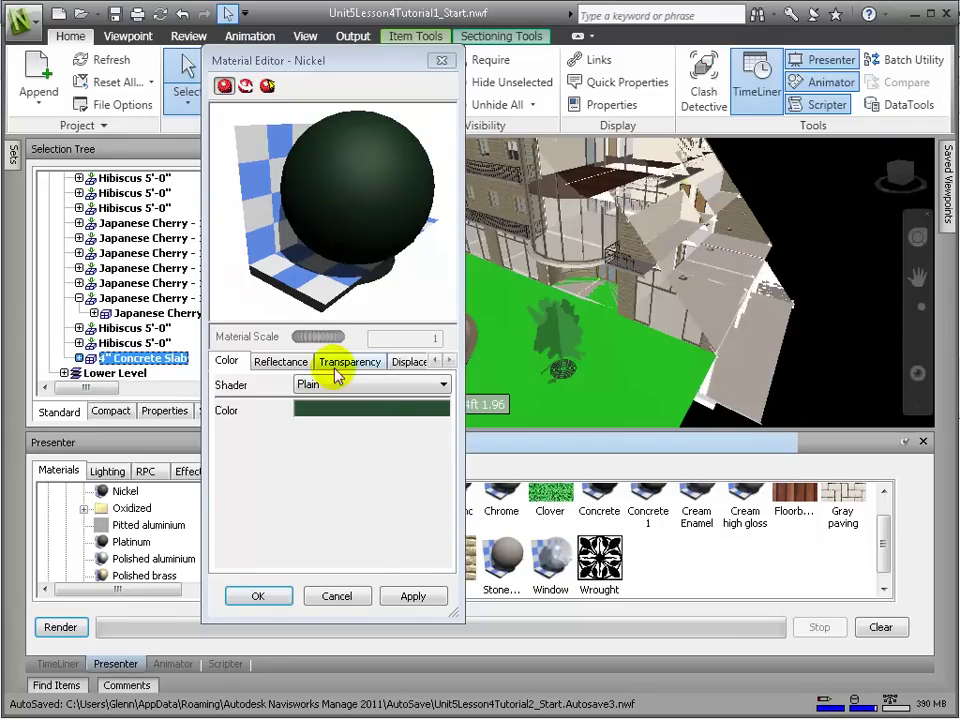
{"action": "left_click", "coordinate": [420, 598]}
{"action": "left_click", "coordinate": [258, 596]}
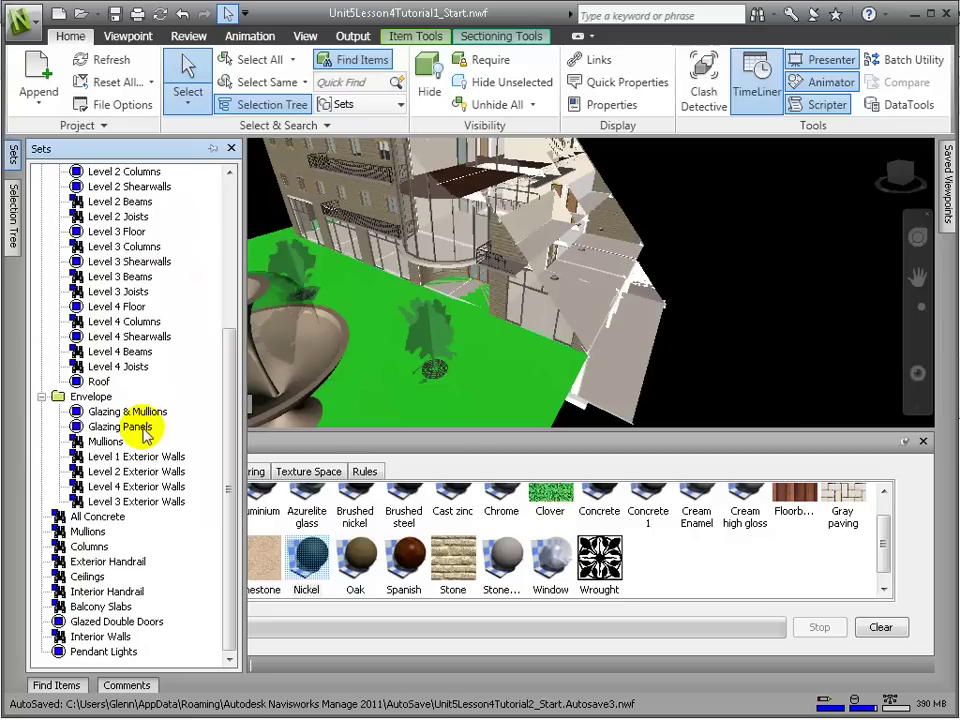
Step: Apply the green Nickel material to the Mullions set
{"action": "left_click", "coordinate": [104, 441]}
{"action": "right_click", "coordinate": [313, 565]}
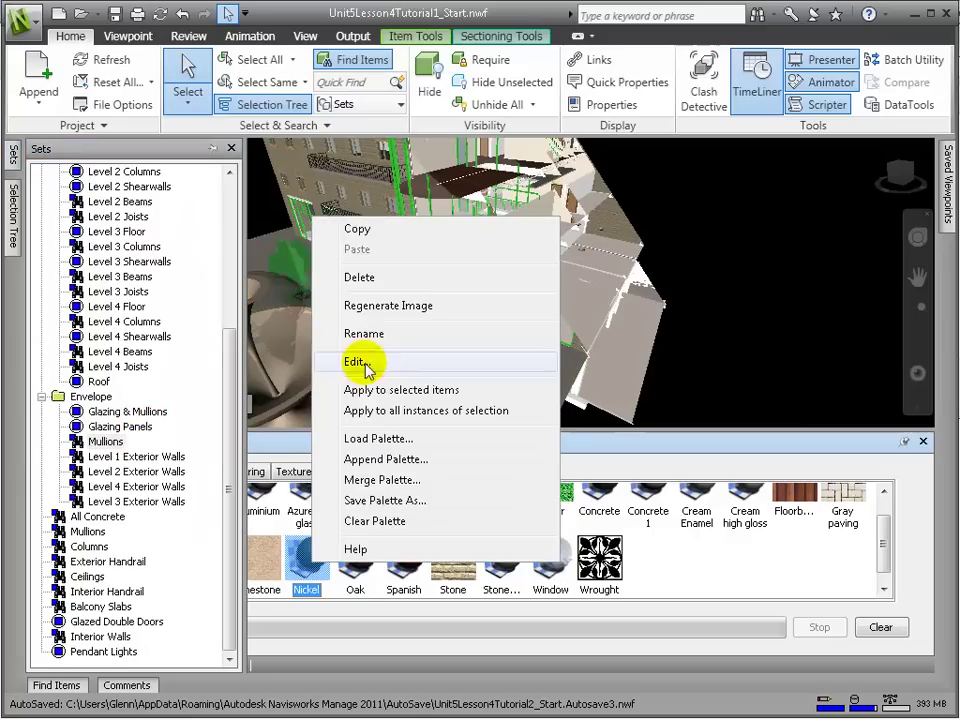
{"action": "left_click", "coordinate": [381, 388]}
{"action": "left_click", "coordinate": [710, 397]}
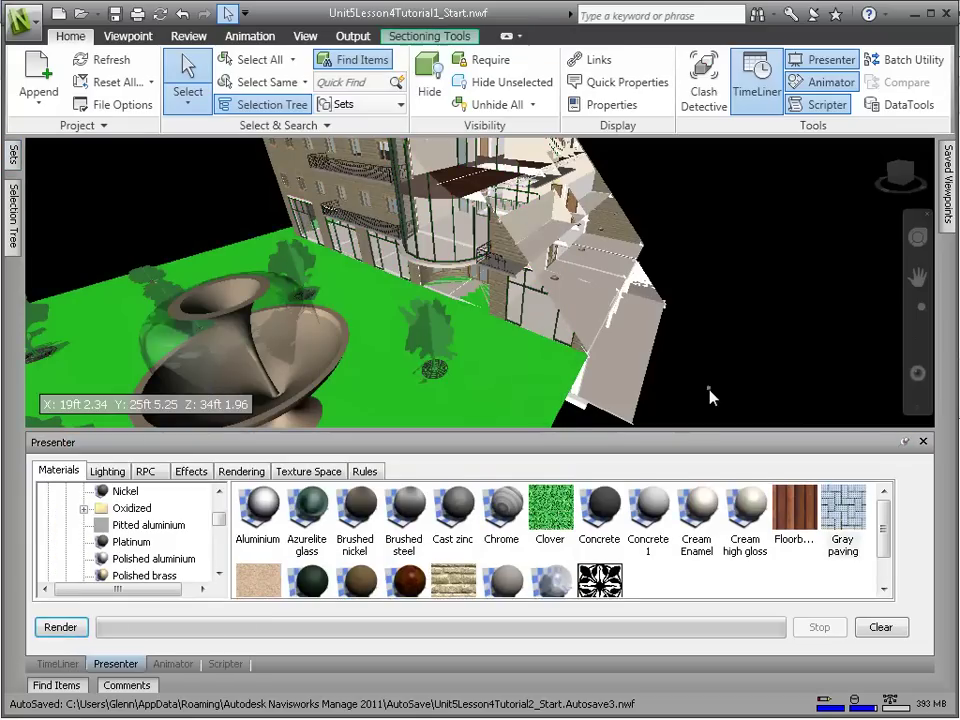
Step: Apply the Oak material to the park bench by the fountain
{"action": "middle_click_drag", "start_coordinate": [700, 375], "coordinate": [729, 339], "text": "shift"}
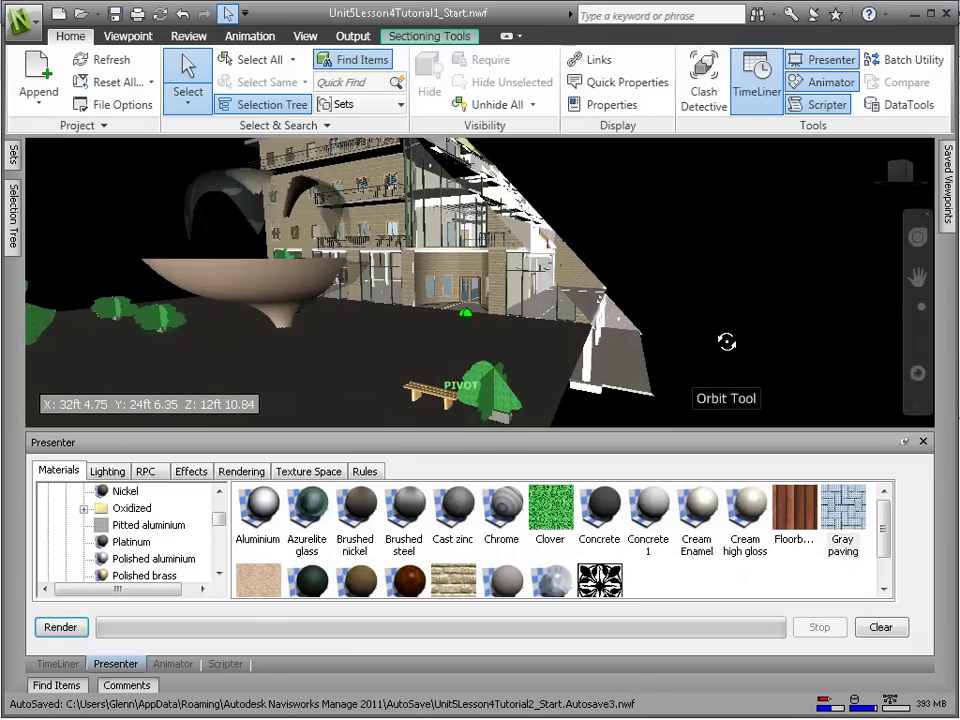
{"action": "left_click", "coordinate": [441, 398]}
{"action": "scroll", "coordinate": [357, 560], "scroll_direction": "down", "scroll_amount": 1}
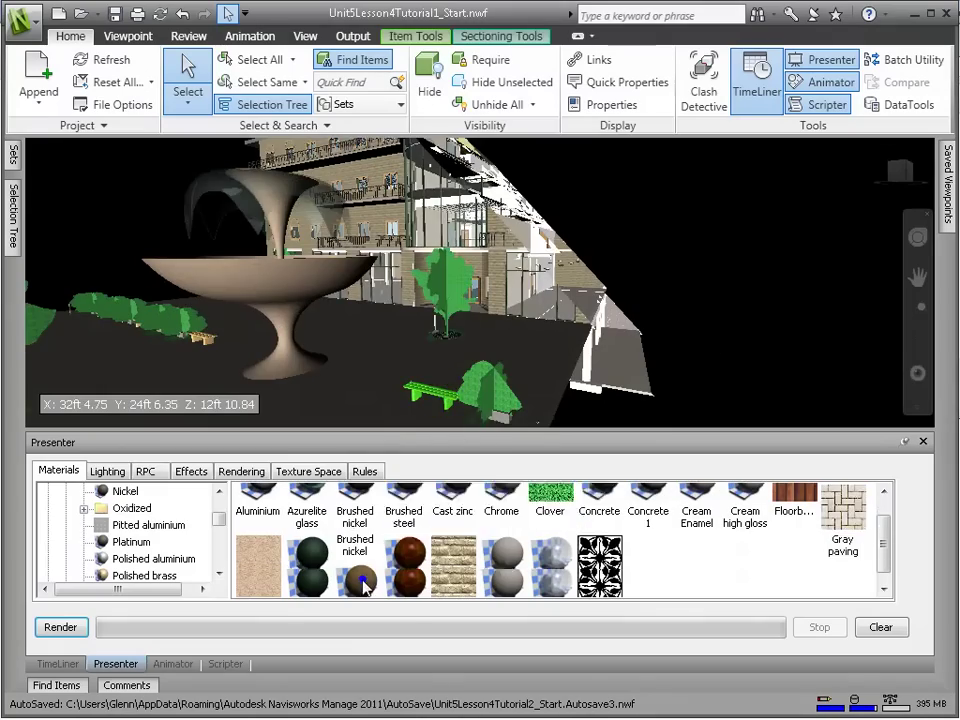
{"action": "right_click", "coordinate": [357, 560]}
{"action": "left_click", "coordinate": [460, 358]}
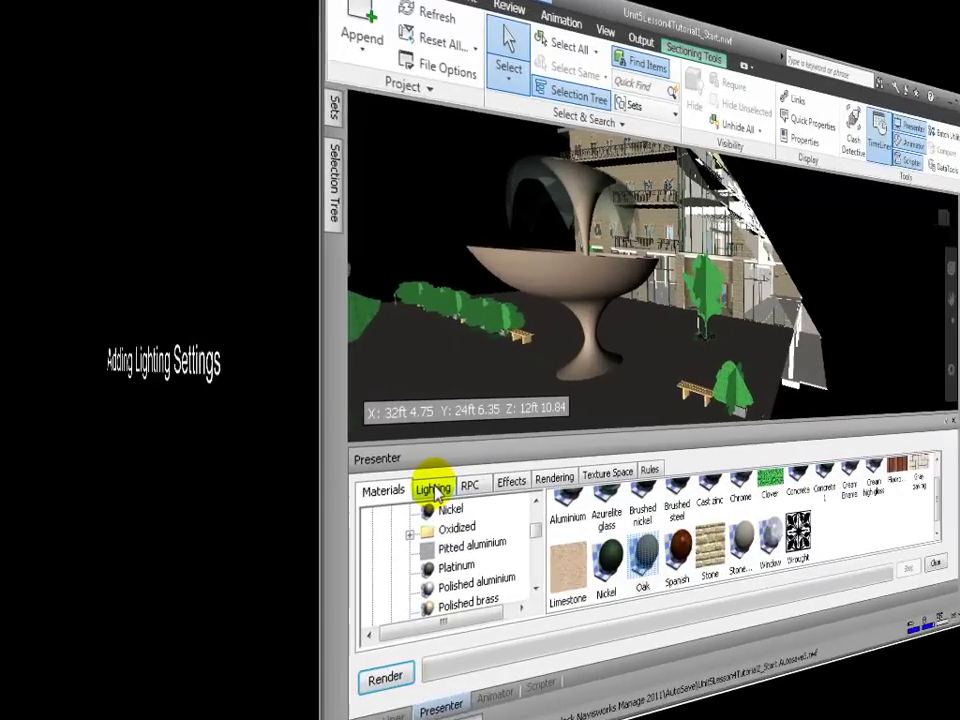
Step: Add the Recommended Standard Light Studio lights to the scene and select its Distant light
{"action": "left_click", "coordinate": [433, 489]}
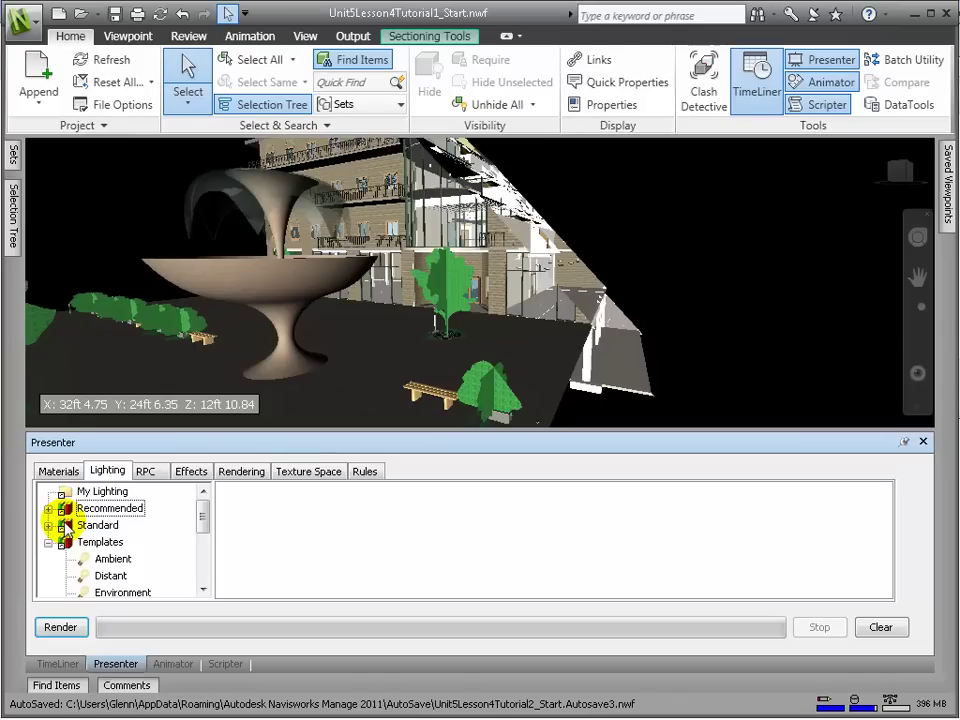
{"action": "left_click", "coordinate": [48, 509]}
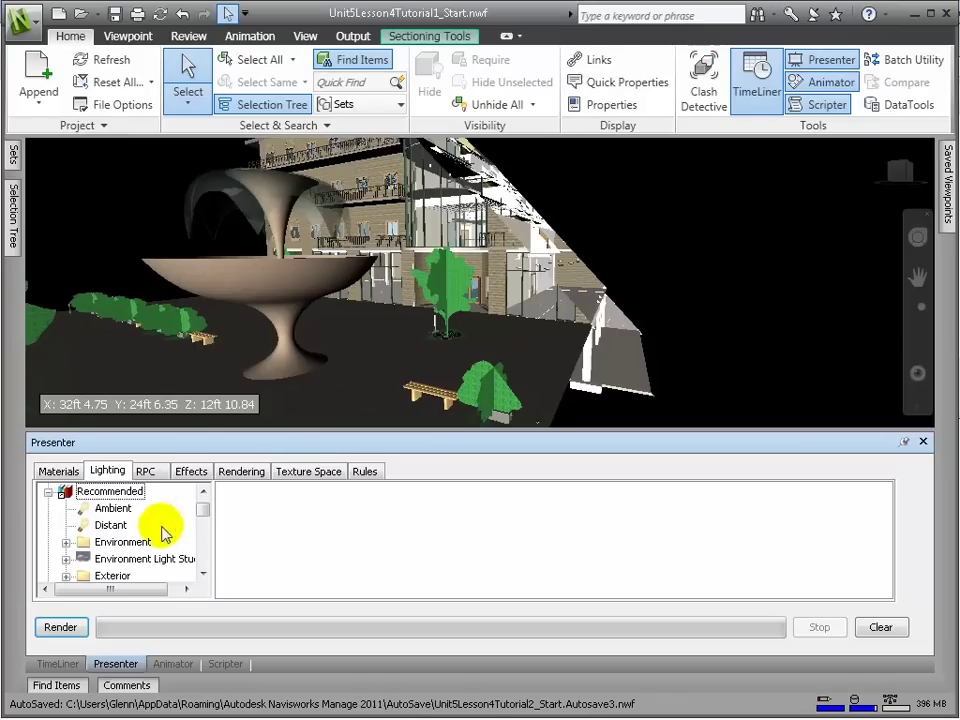
{"action": "scroll", "coordinate": [199, 499], "scroll_direction": "down", "scroll_amount": 2}
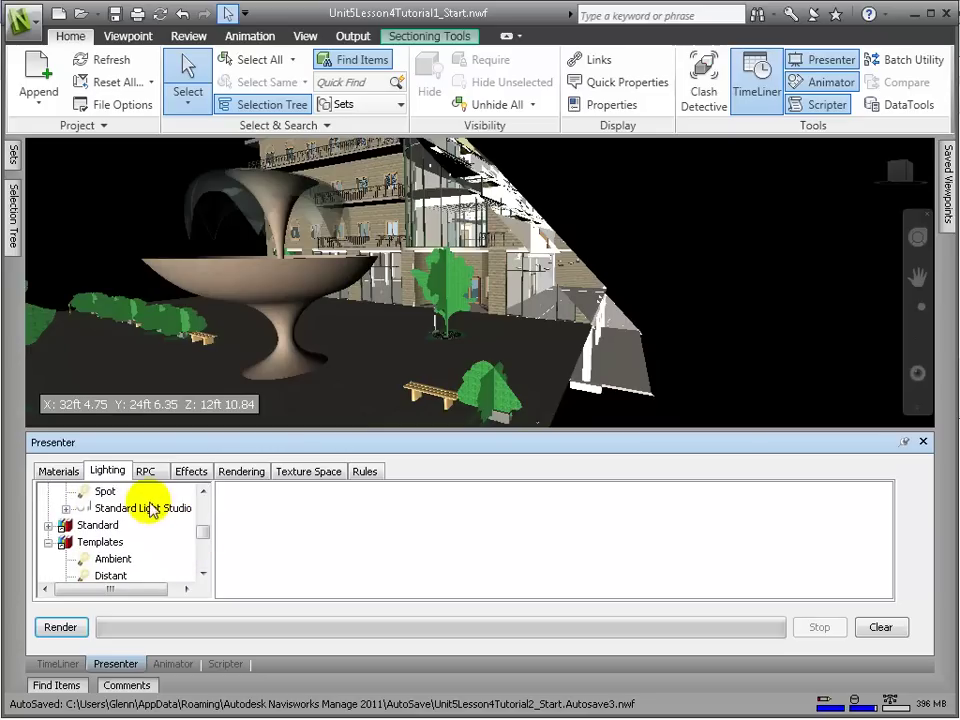
{"action": "left_click", "coordinate": [155, 509]}
{"action": "left_click_drag", "start_coordinate": [291, 517], "coordinate": [283, 517]}
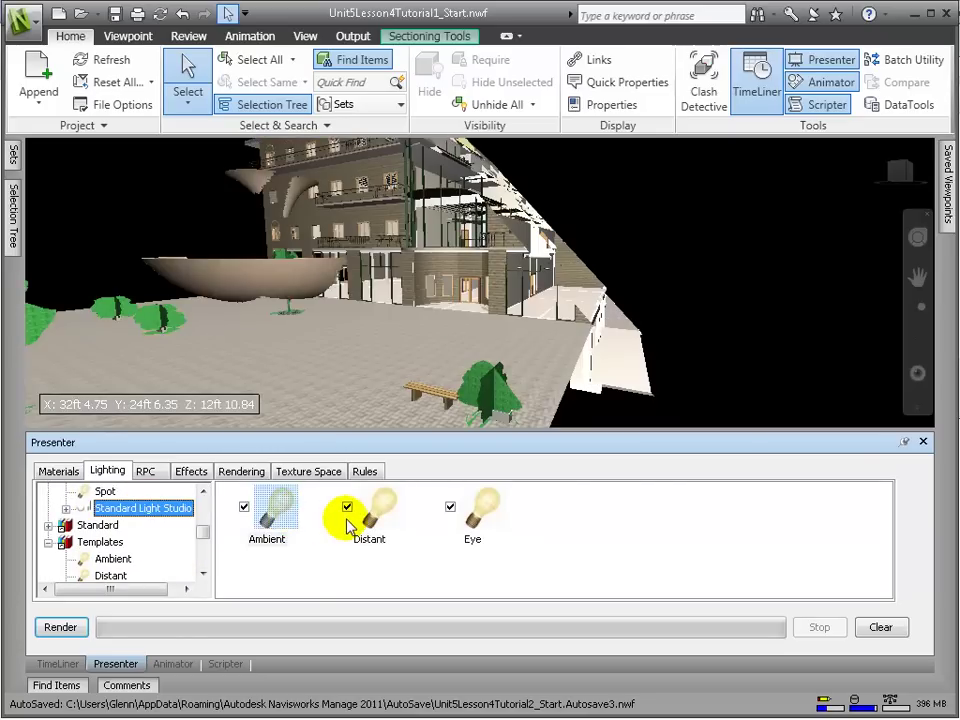
{"action": "left_click", "coordinate": [375, 510]}
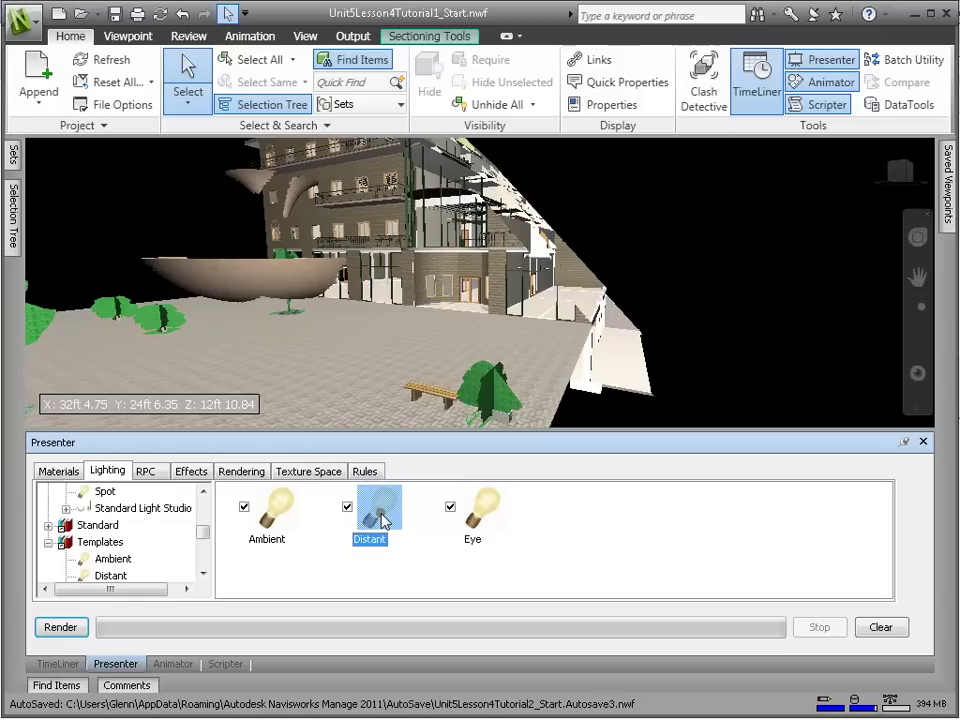
Step: Enable Hard shadows on the Distant light, after briefly trying Soft, and apply the settings
{"action": "double_click", "coordinate": [380, 514]}
{"action": "double_click", "coordinate": [375, 504]}
{"action": "left_click_drag", "start_coordinate": [283, 144], "coordinate": [292, 222]}
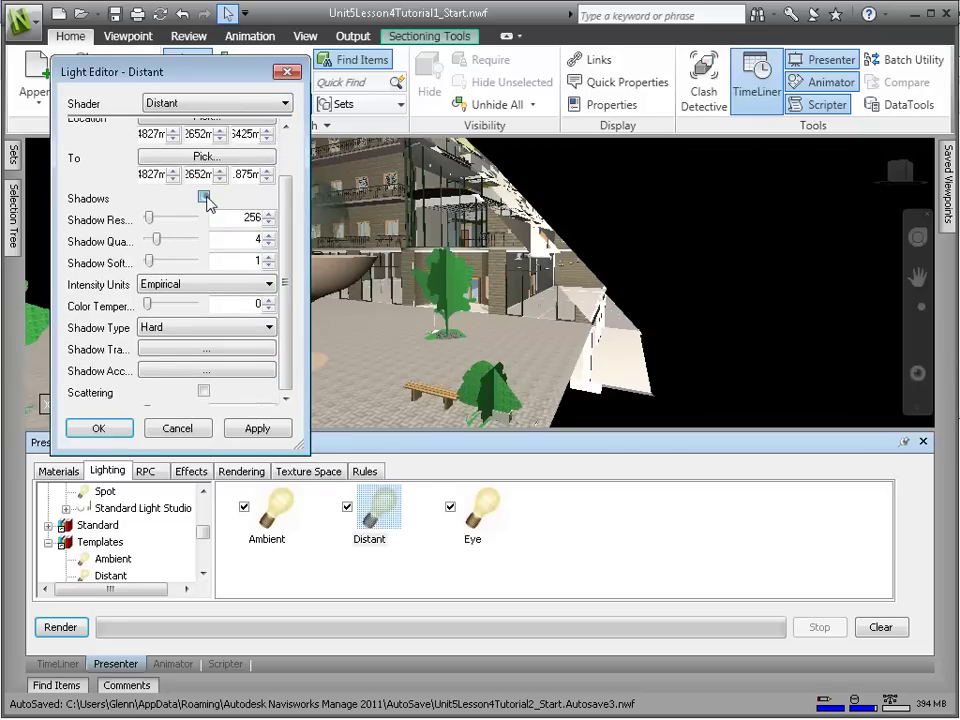
{"action": "left_click", "coordinate": [204, 198]}
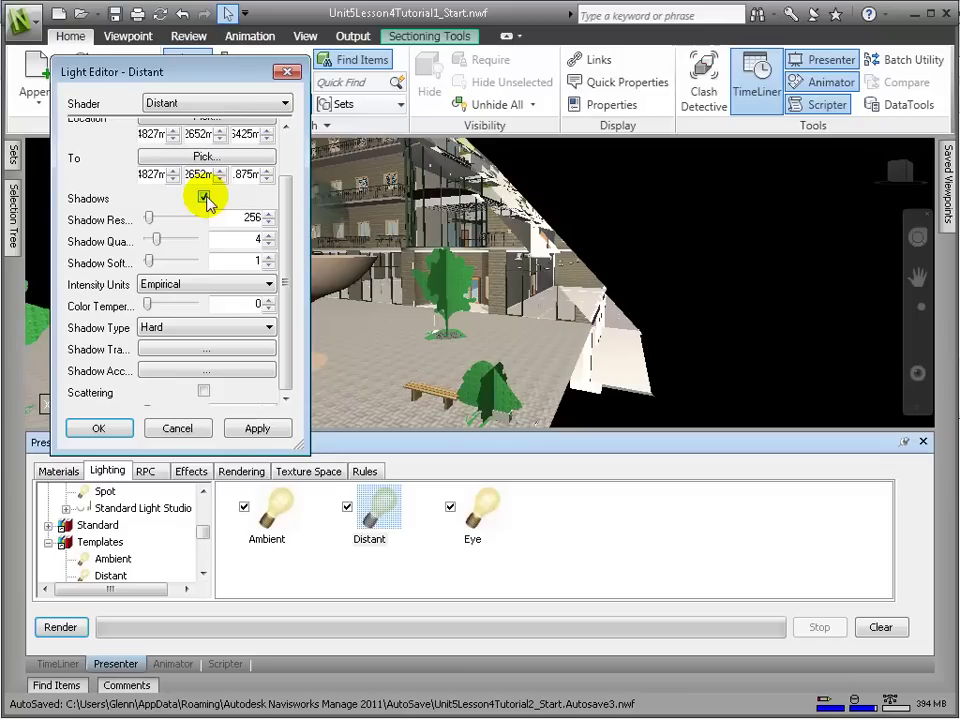
{"action": "left_click_drag", "start_coordinate": [309, 250], "coordinate": [388, 250]}
{"action": "left_click", "coordinate": [274, 288]}
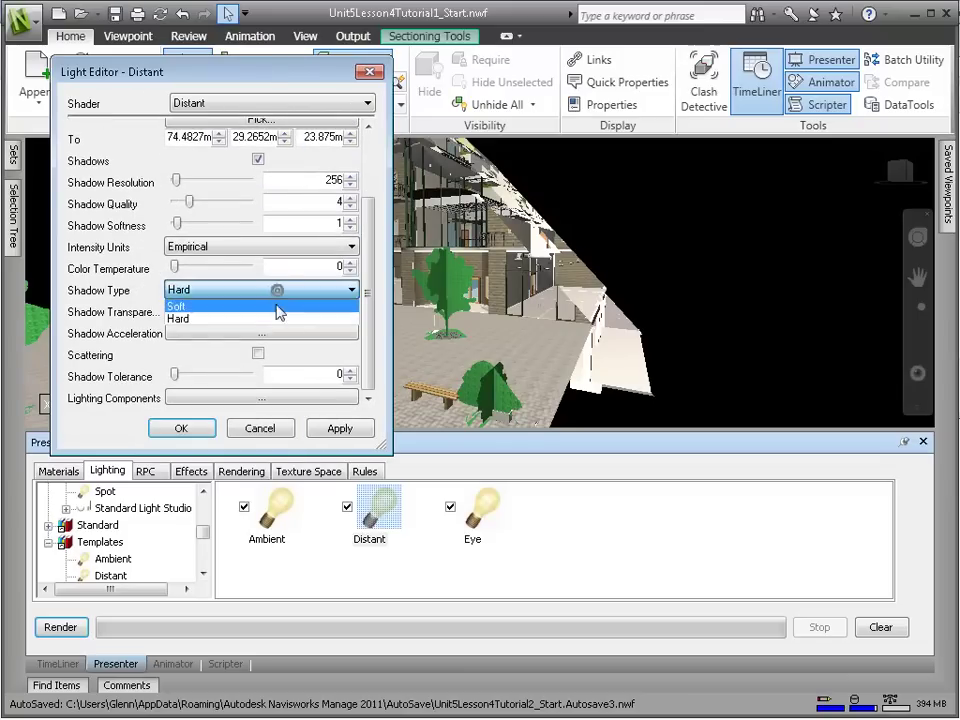
{"action": "left_click", "coordinate": [278, 305]}
{"action": "left_click", "coordinate": [277, 314]}
{"action": "left_click", "coordinate": [275, 292]}
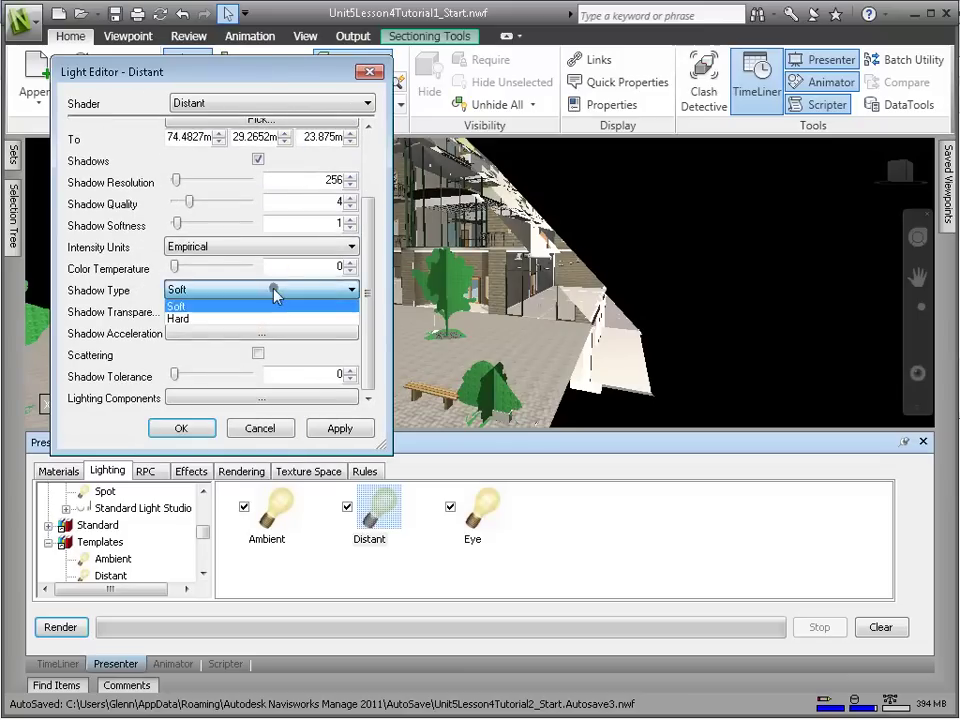
{"action": "left_click", "coordinate": [274, 317]}
{"action": "left_click", "coordinate": [356, 428]}
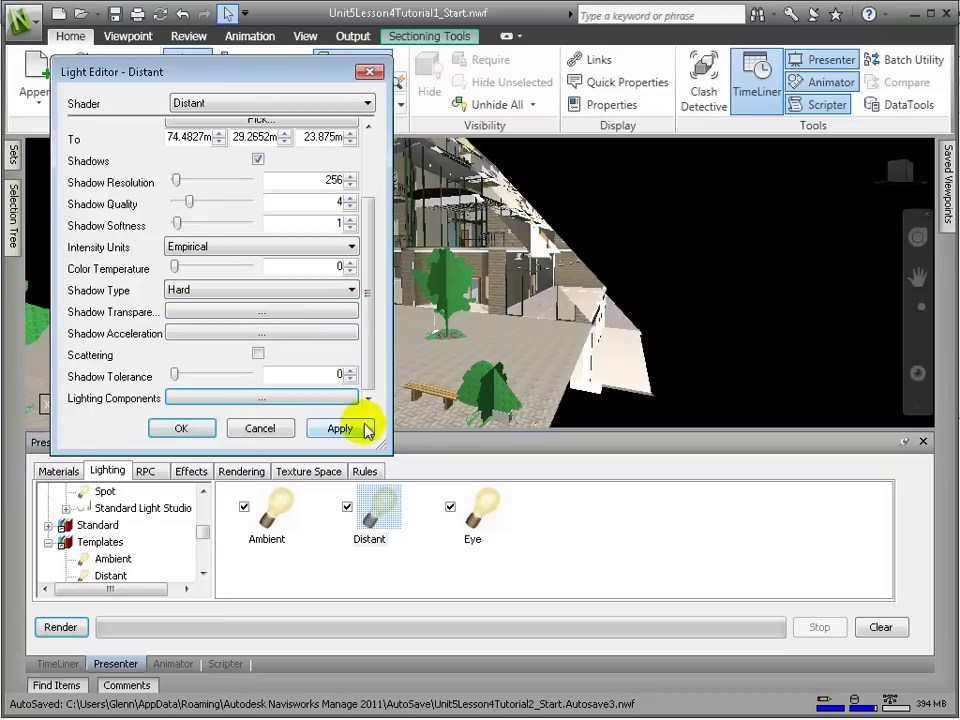
{"action": "left_click", "coordinate": [196, 430]}
{"action": "left_click_drag", "start_coordinate": [520, 320], "coordinate": [544, 262]}
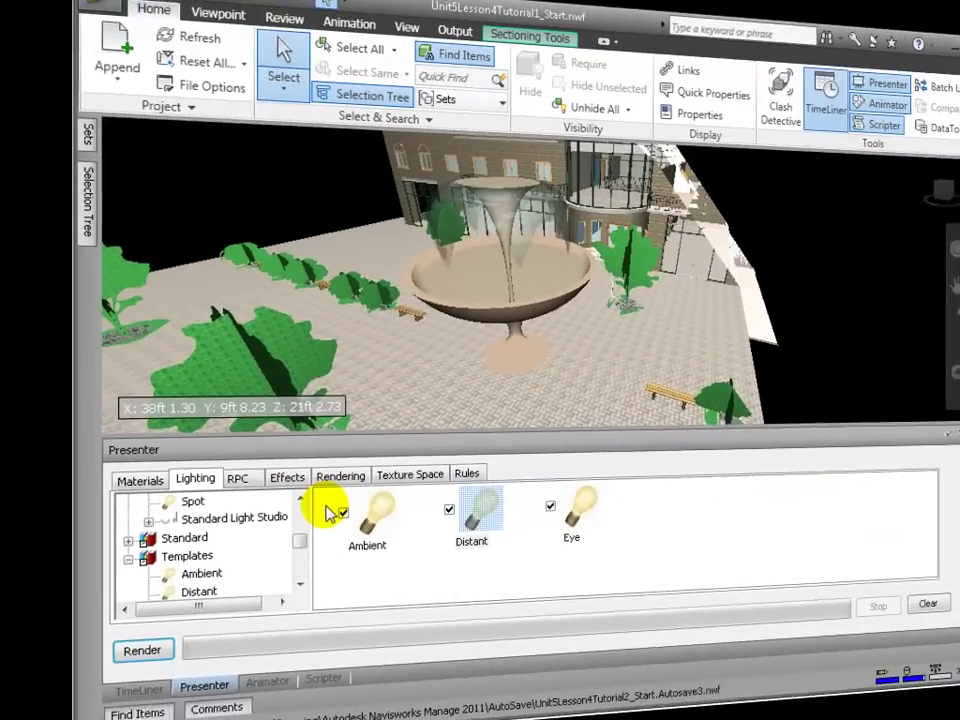
Step: Apply the Sky Over Field background, then replace it with Sky Over City and enlarge the viewport
{"action": "left_click", "coordinate": [594, 480]}
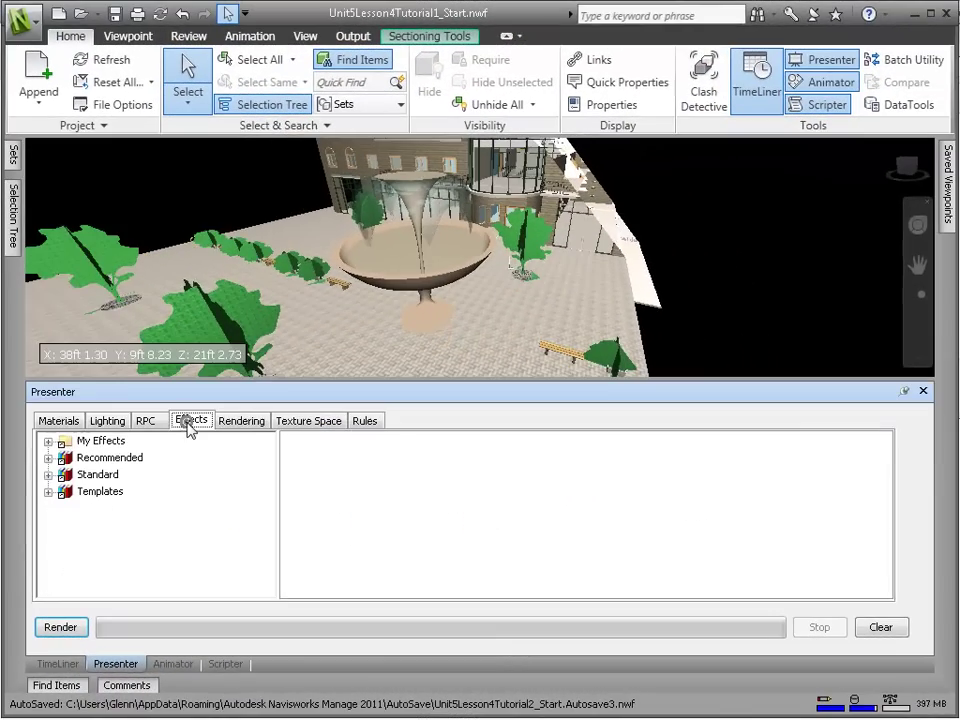
{"action": "left_click", "coordinate": [48, 457]}
{"action": "left_click", "coordinate": [48, 506]}
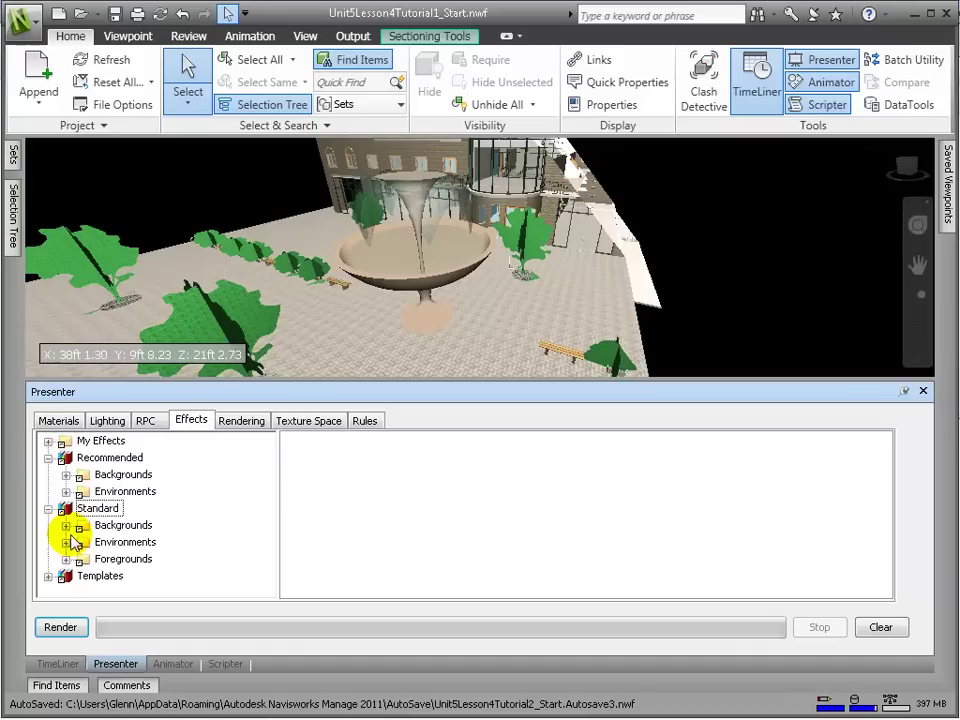
{"action": "left_click", "coordinate": [64, 525]}
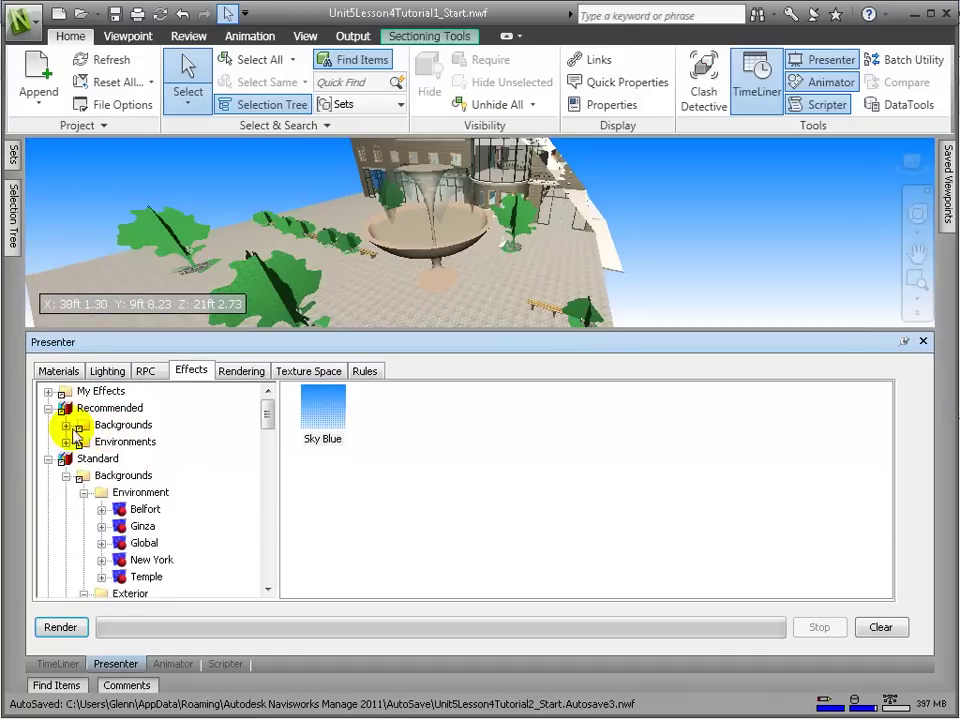
{"action": "left_click", "coordinate": [68, 425]}
{"action": "left_click", "coordinate": [84, 458]}
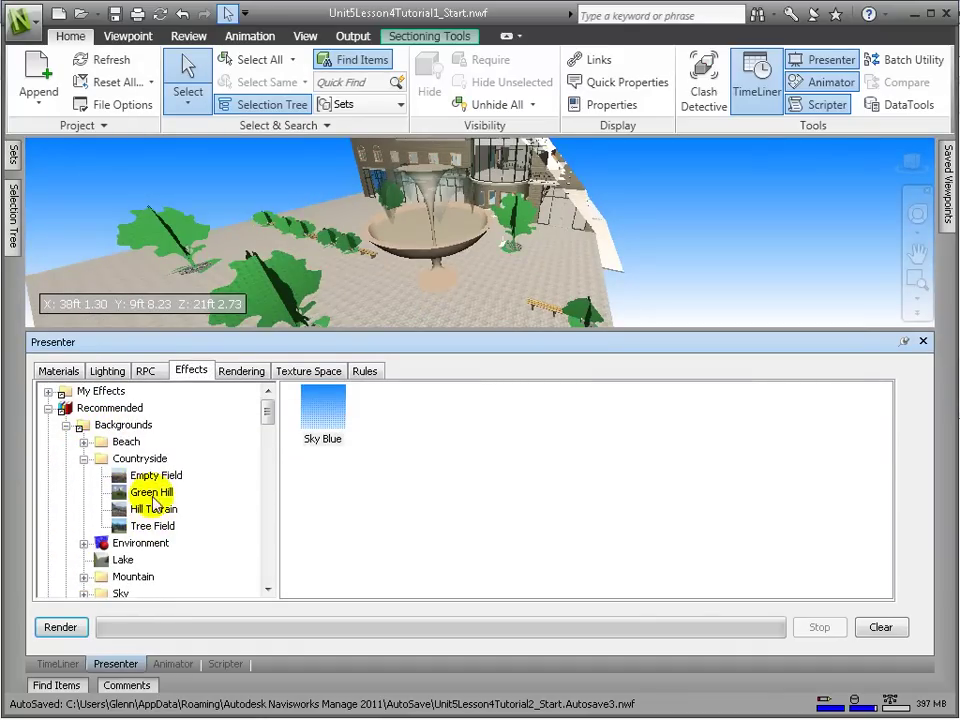
{"action": "left_click", "coordinate": [84, 592]}
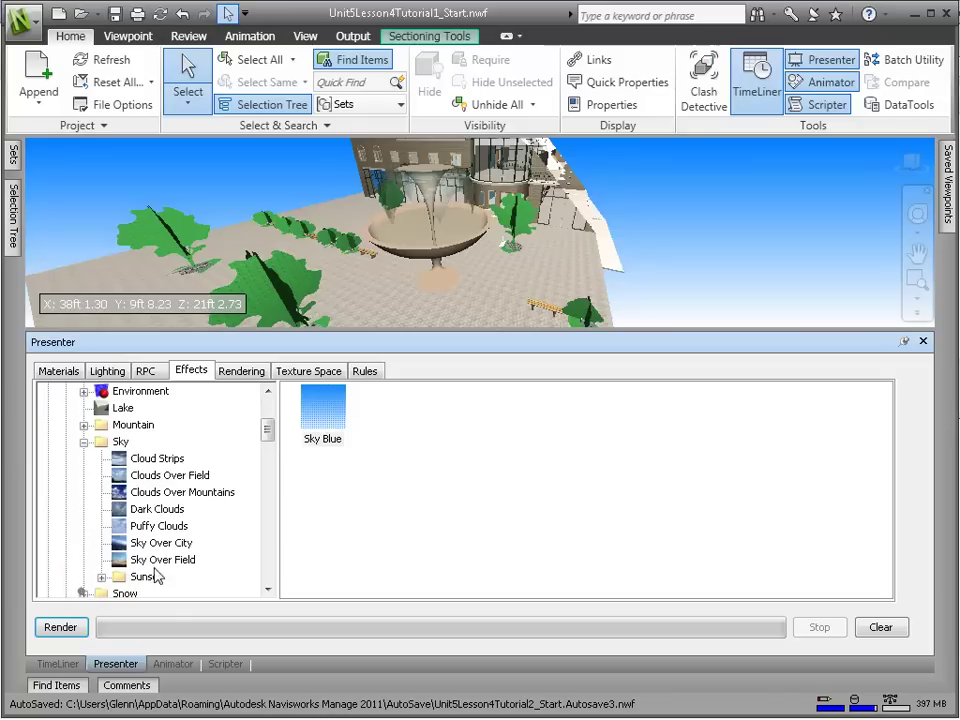
{"action": "left_click_drag", "start_coordinate": [159, 562], "coordinate": [381, 423]}
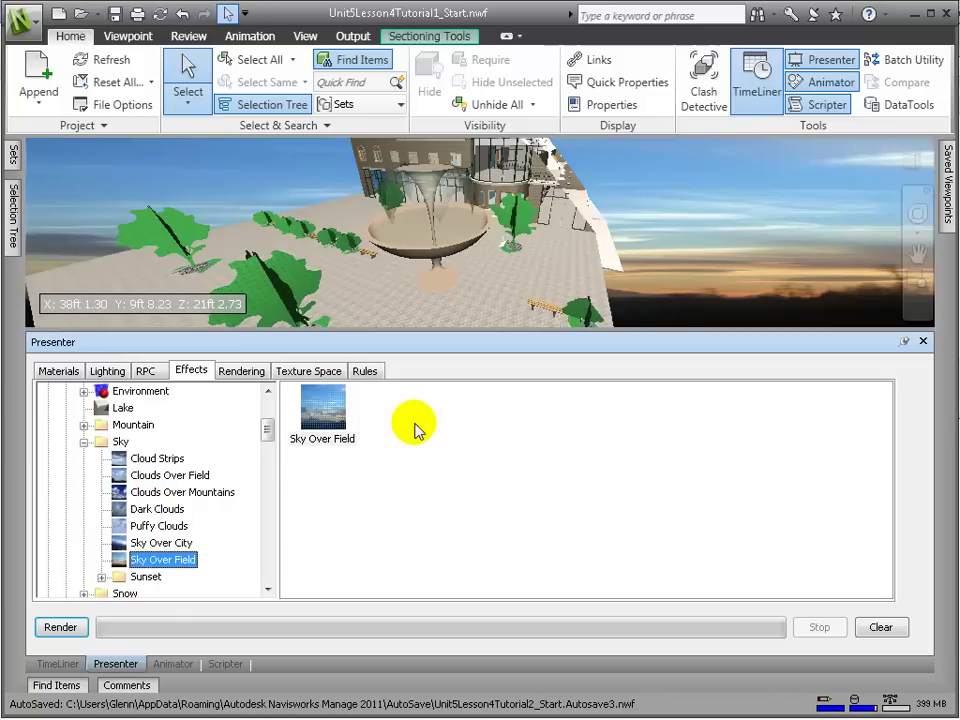
{"action": "left_click_drag", "start_coordinate": [160, 542], "coordinate": [400, 440]}
{"action": "left_click_drag", "start_coordinate": [424, 334], "coordinate": [420, 452]}
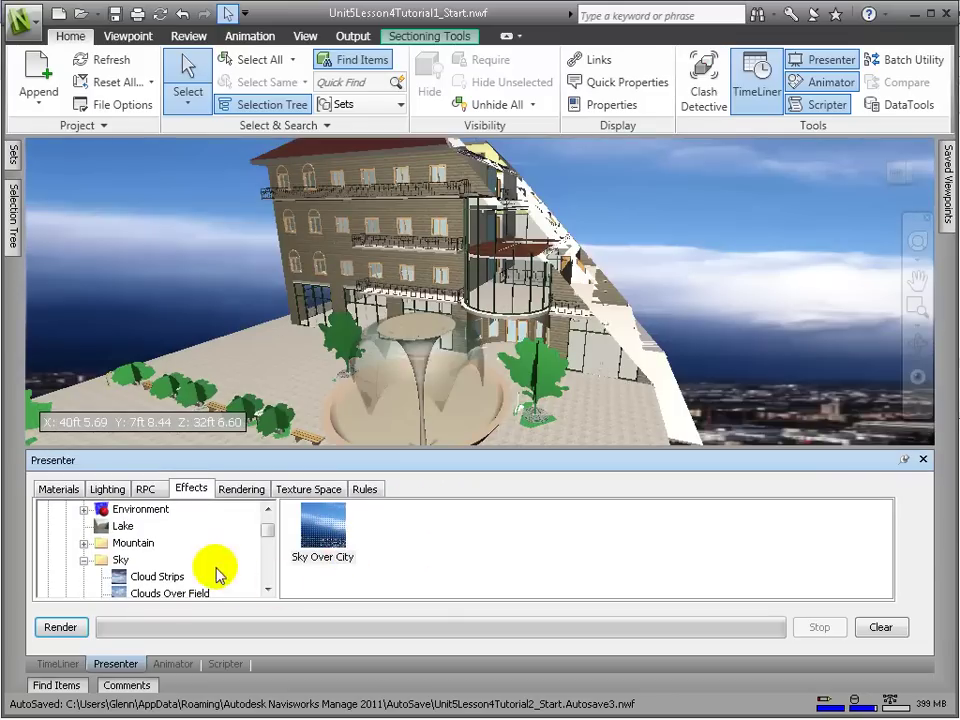
Step: Replace the sky with the Mountain background and glance at its settings
{"action": "left_click", "coordinate": [84, 543]}
{"action": "left_click", "coordinate": [152, 561]}
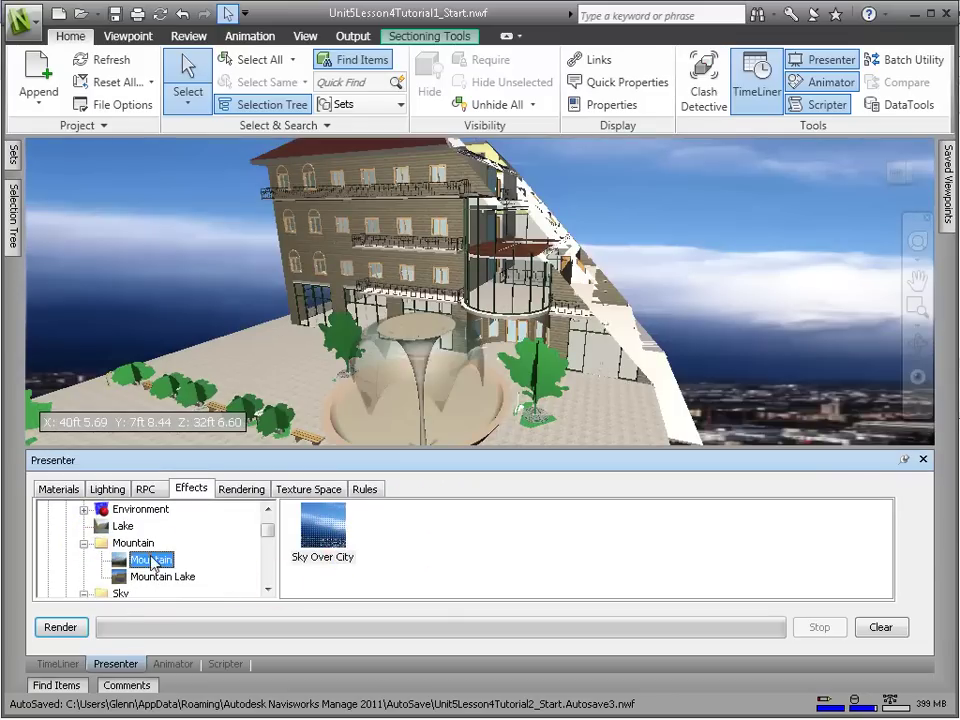
{"action": "left_click_drag", "start_coordinate": [160, 568], "coordinate": [401, 523]}
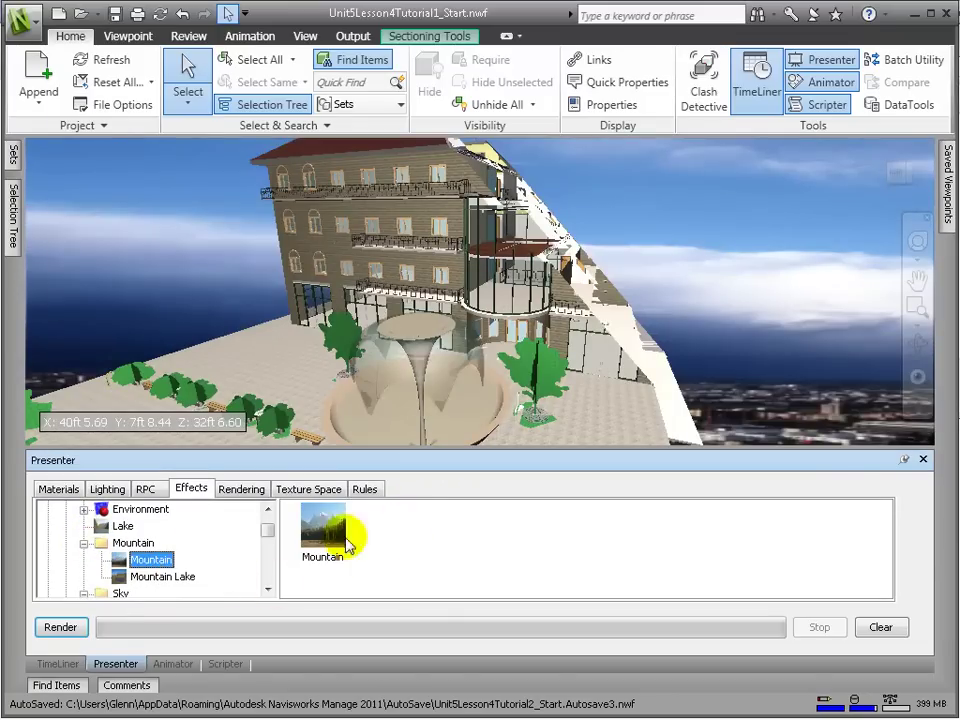
{"action": "double_click", "coordinate": [310, 553]}
{"action": "left_click", "coordinate": [287, 72]}
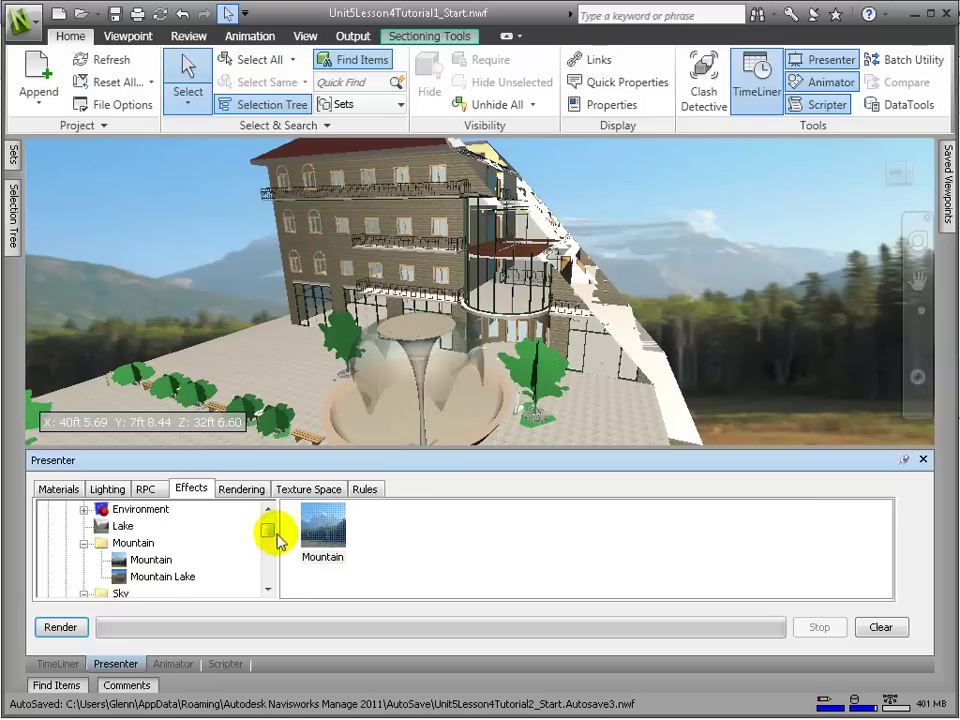
{"action": "left_click_drag", "start_coordinate": [272, 534], "coordinate": [271, 527]}
Step: Collapse the Countryside and Mountain folders and switch the background to Clouds Over Field
{"action": "left_click", "coordinate": [82, 564]}
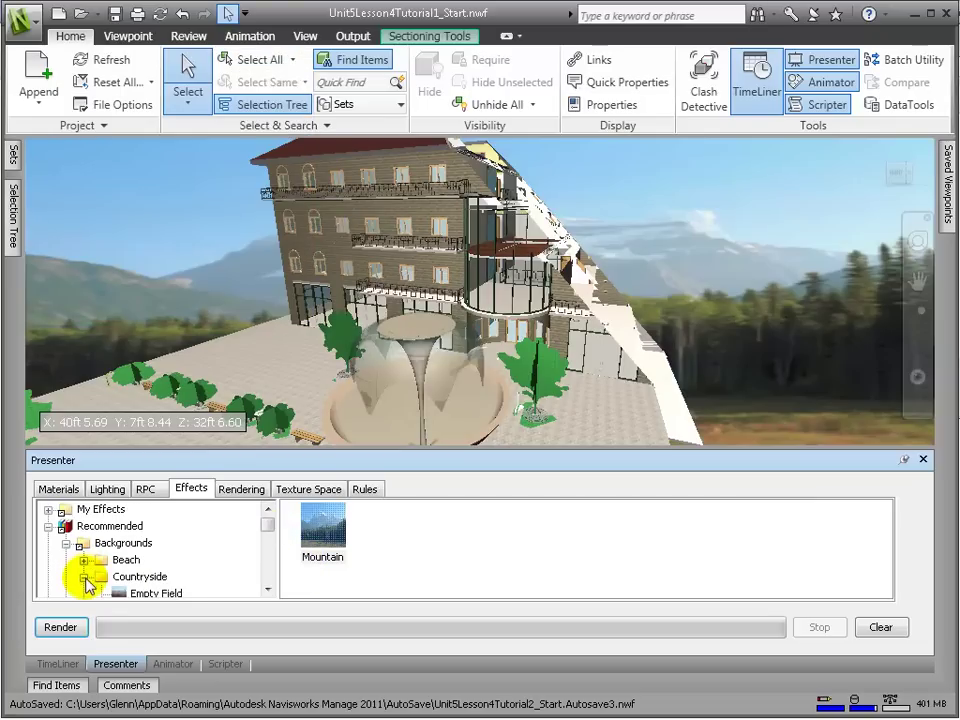
{"action": "left_click", "coordinate": [85, 577]}
{"action": "scroll", "coordinate": [90, 553], "scroll_direction": "down", "scroll_amount": 1}
{"action": "left_click", "coordinate": [84, 577]}
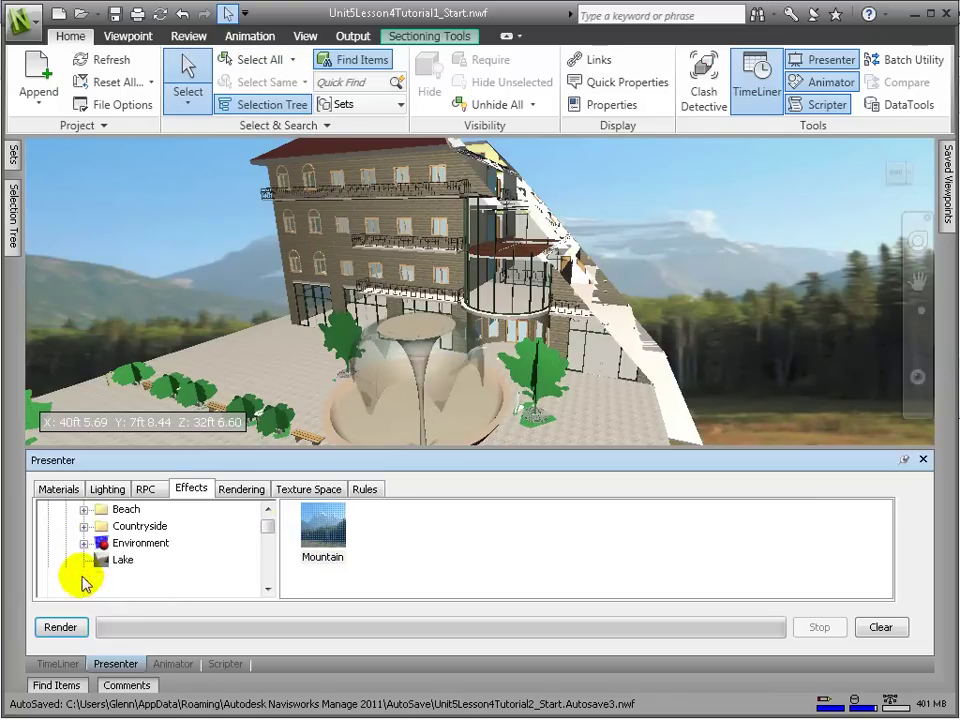
{"action": "scroll", "coordinate": [84, 577], "scroll_direction": "down", "scroll_amount": 1}
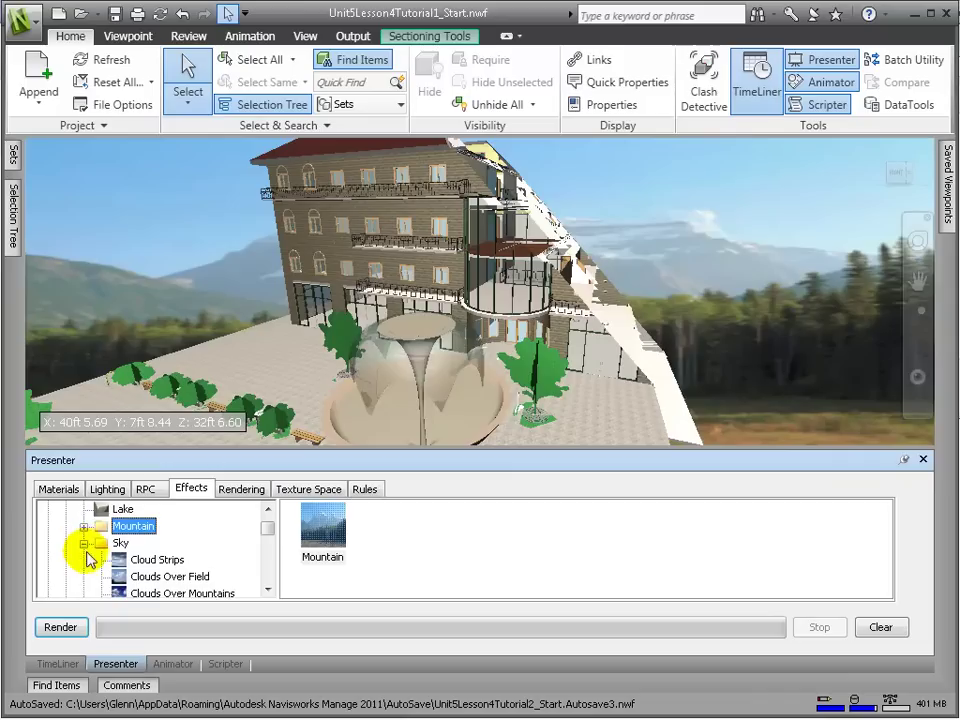
{"action": "scroll", "coordinate": [88, 560], "scroll_direction": "down", "scroll_amount": 1}
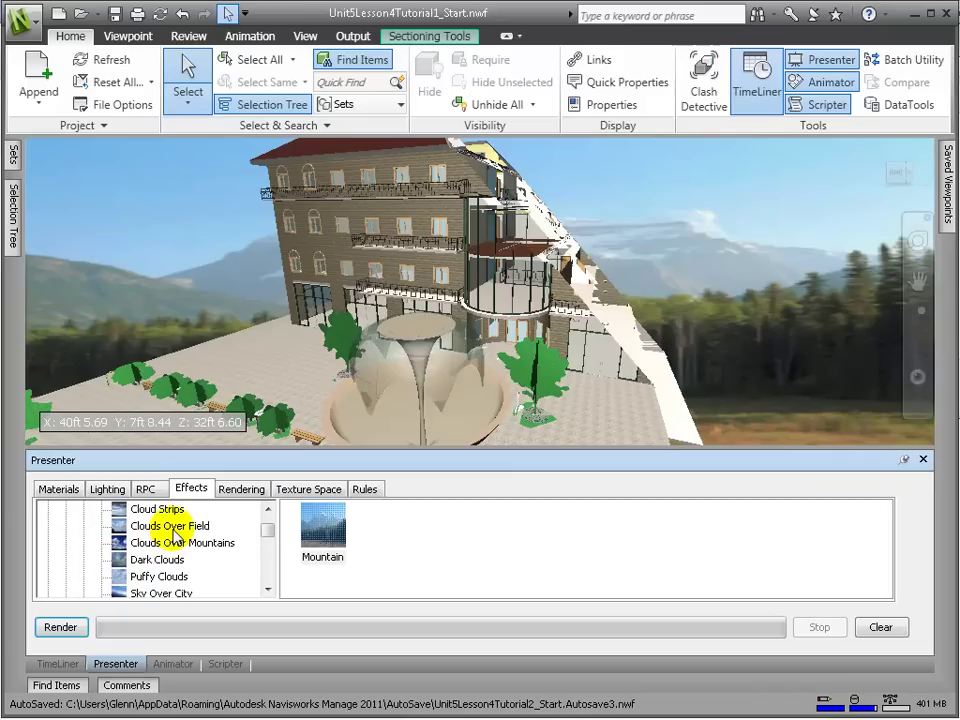
{"action": "left_click_drag", "start_coordinate": [174, 536], "coordinate": [414, 538]}
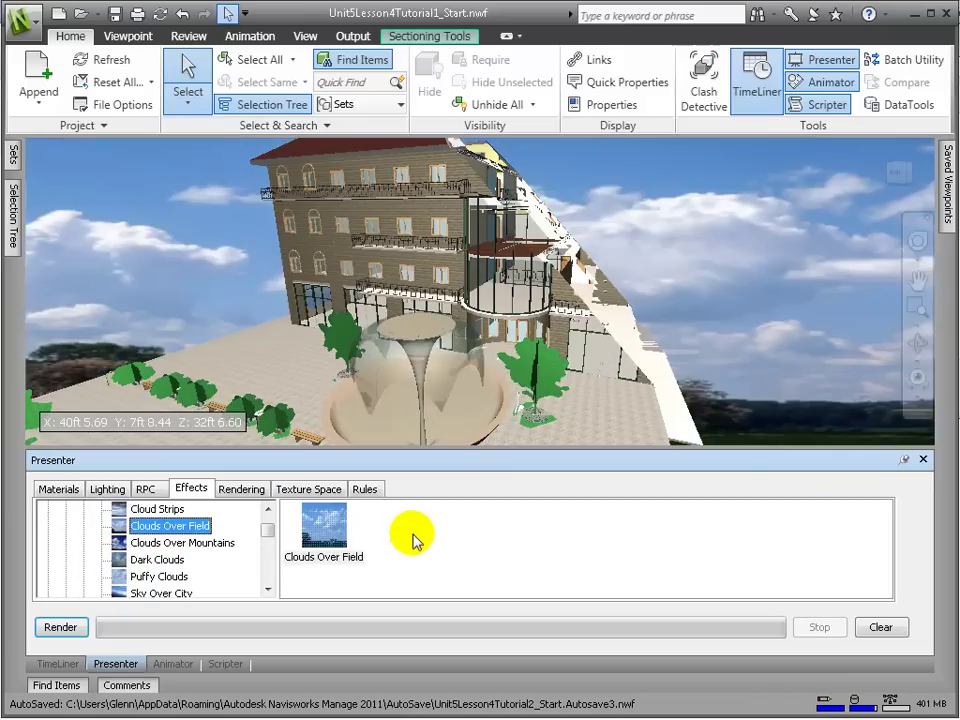
Step: Apply the Graduated gradient template as the background
{"action": "left_click_drag", "start_coordinate": [267, 530], "coordinate": [278, 572]}
{"action": "left_click", "coordinate": [176, 578]}
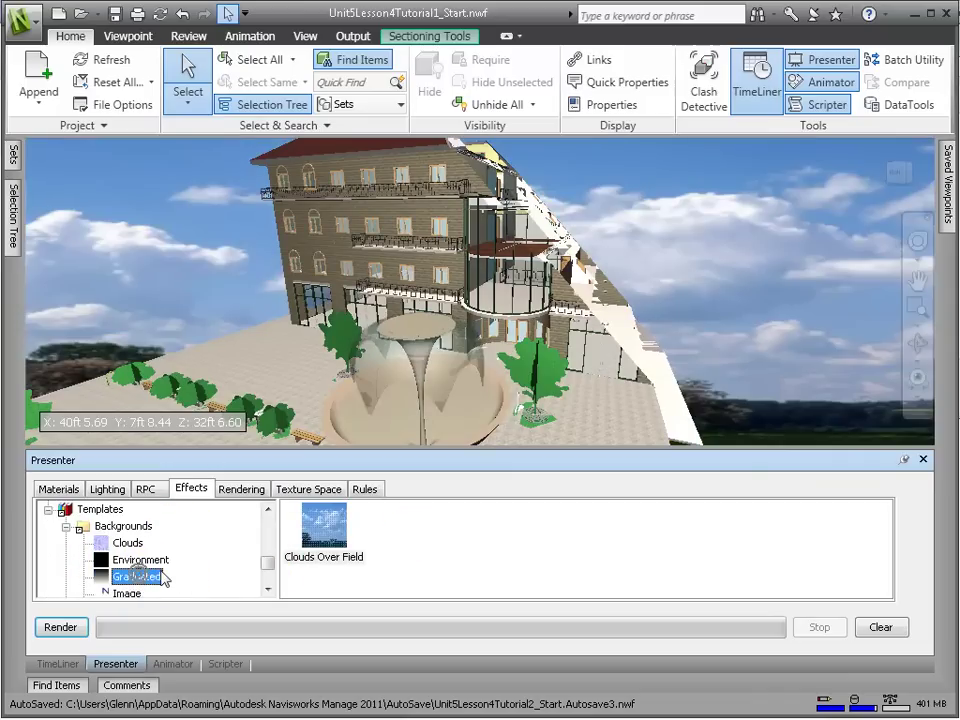
{"action": "left_click_drag", "start_coordinate": [143, 582], "coordinate": [403, 542]}
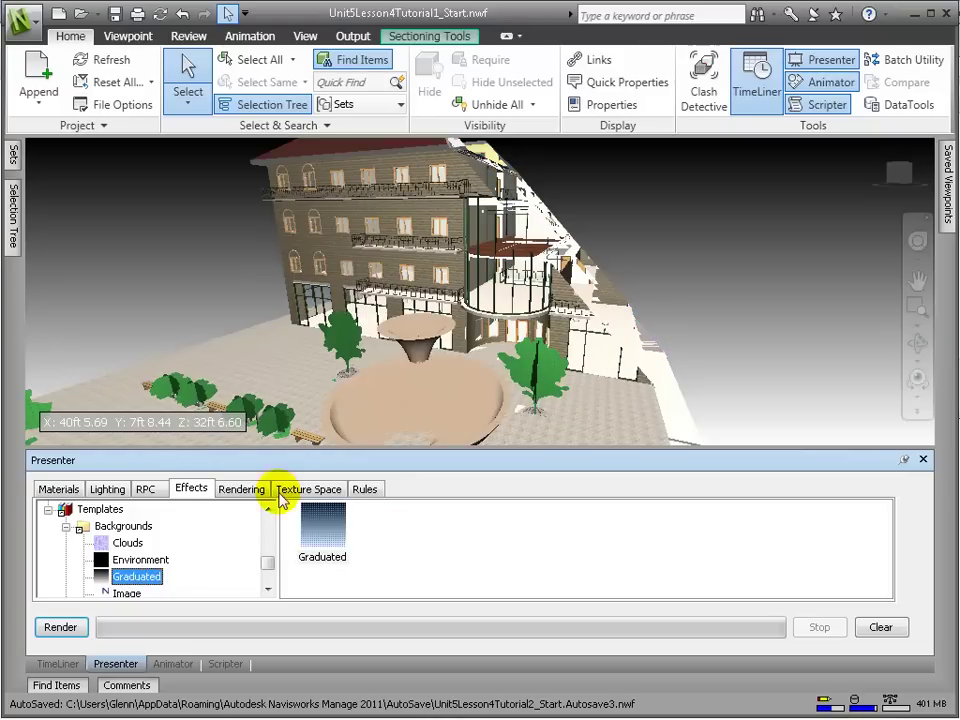
Step: Set the Graduated background's top colour to lavender and close the Background Editor
{"action": "double_click", "coordinate": [324, 540]}
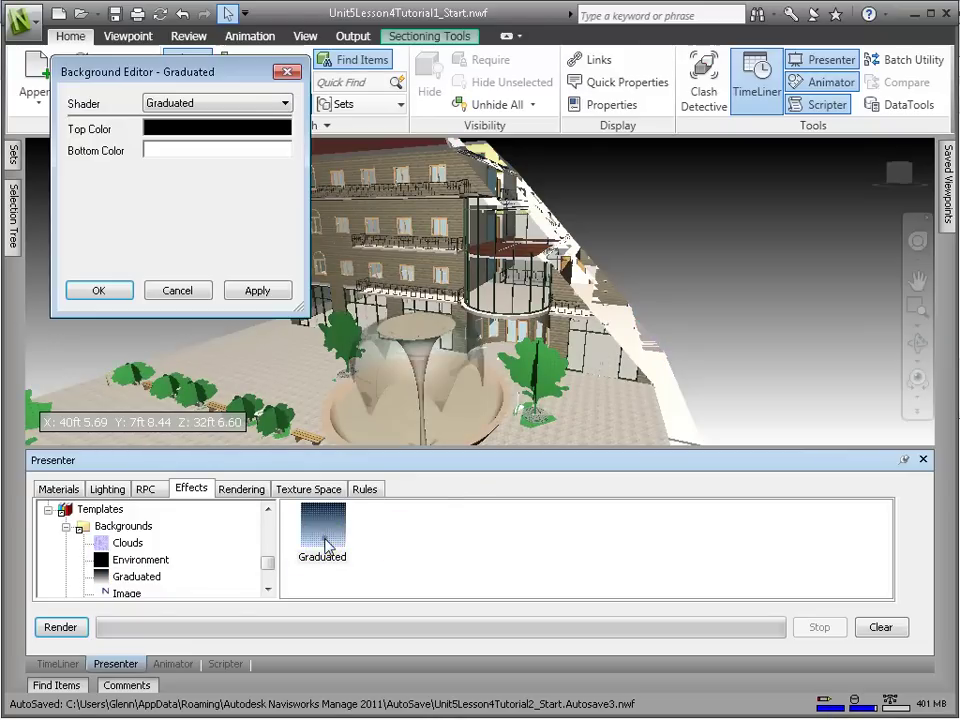
{"action": "left_click", "coordinate": [225, 137]}
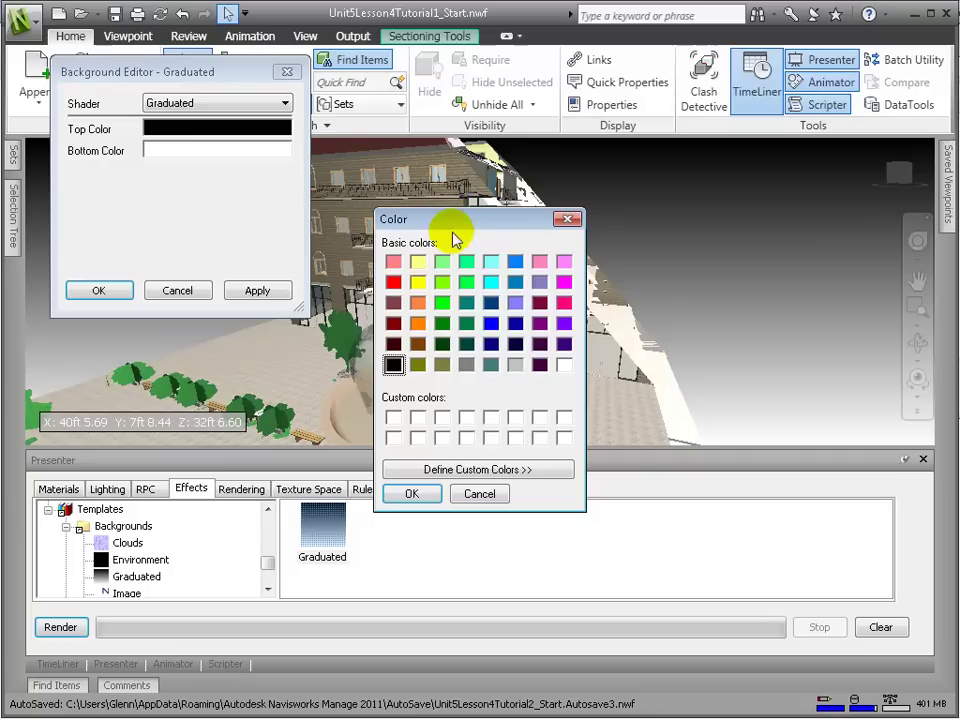
{"action": "left_click", "coordinate": [515, 302]}
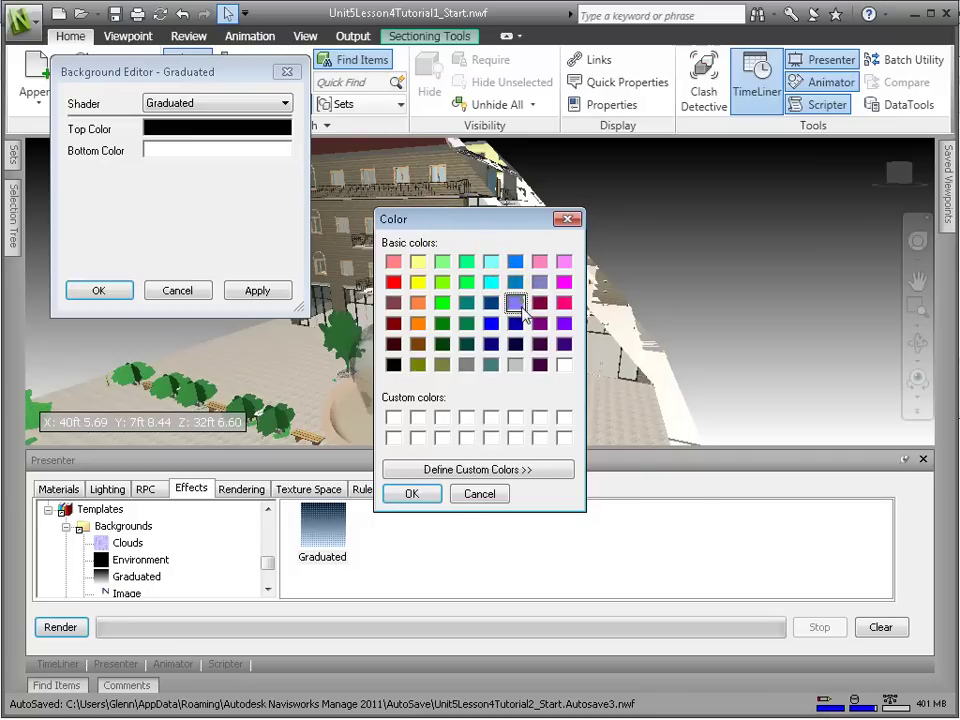
{"action": "left_click", "coordinate": [422, 495]}
{"action": "key", "text": "Return"}
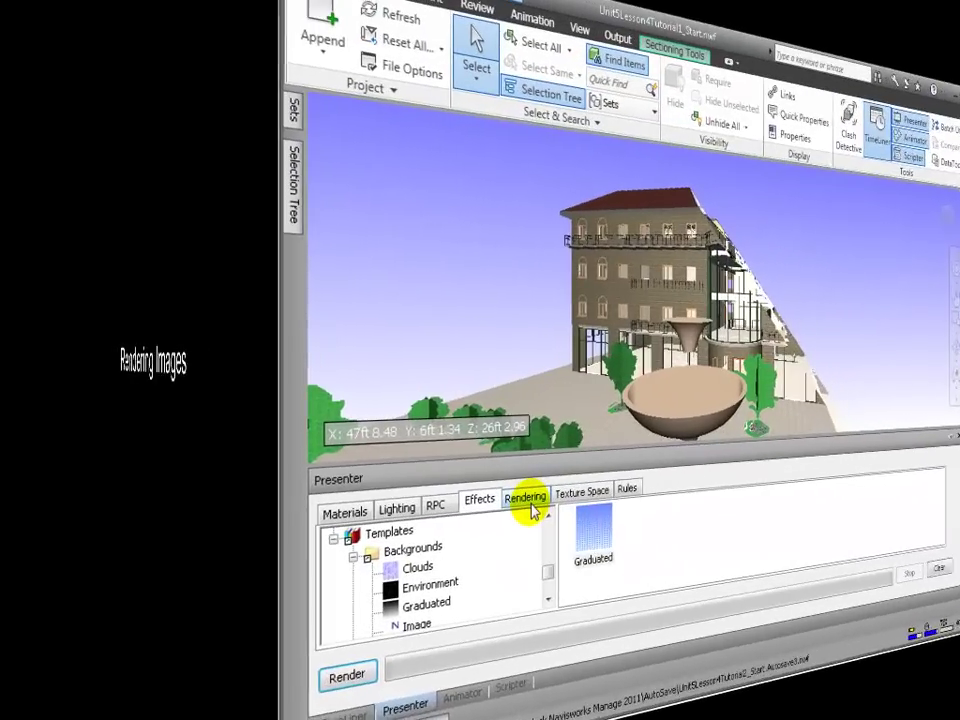
Step: Apply the Standard > Sketch > Lines > Felt Pen rendering style to the model
{"action": "left_click", "coordinate": [525, 497]}
{"action": "left_click", "coordinate": [120, 508]}
{"action": "double_click", "coordinate": [96, 527]}
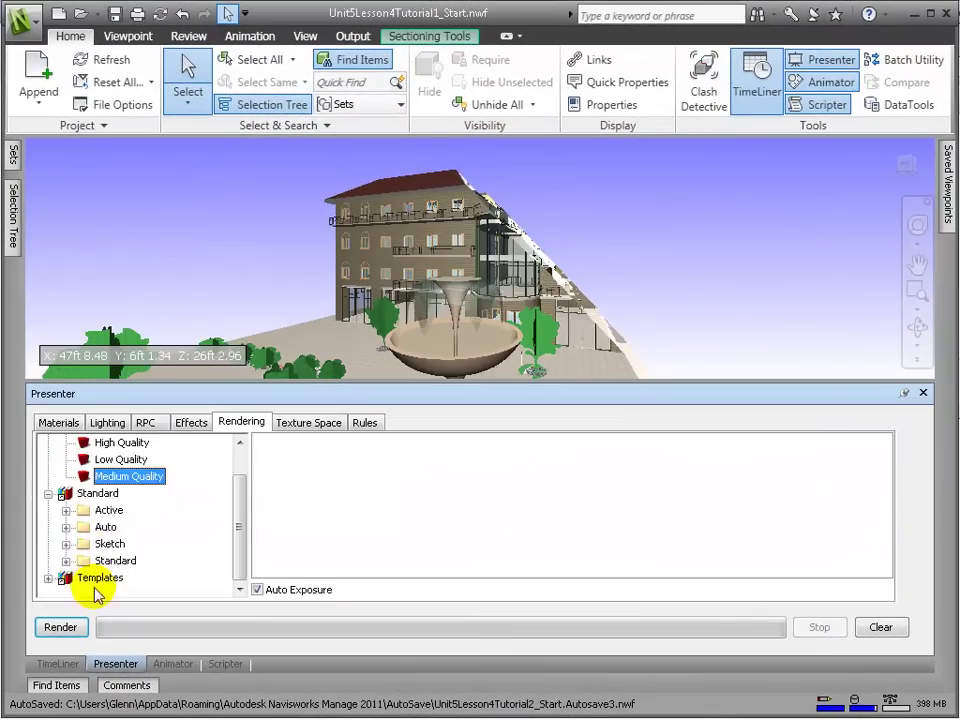
{"action": "left_click", "coordinate": [66, 543]}
{"action": "left_click", "coordinate": [82, 559]}
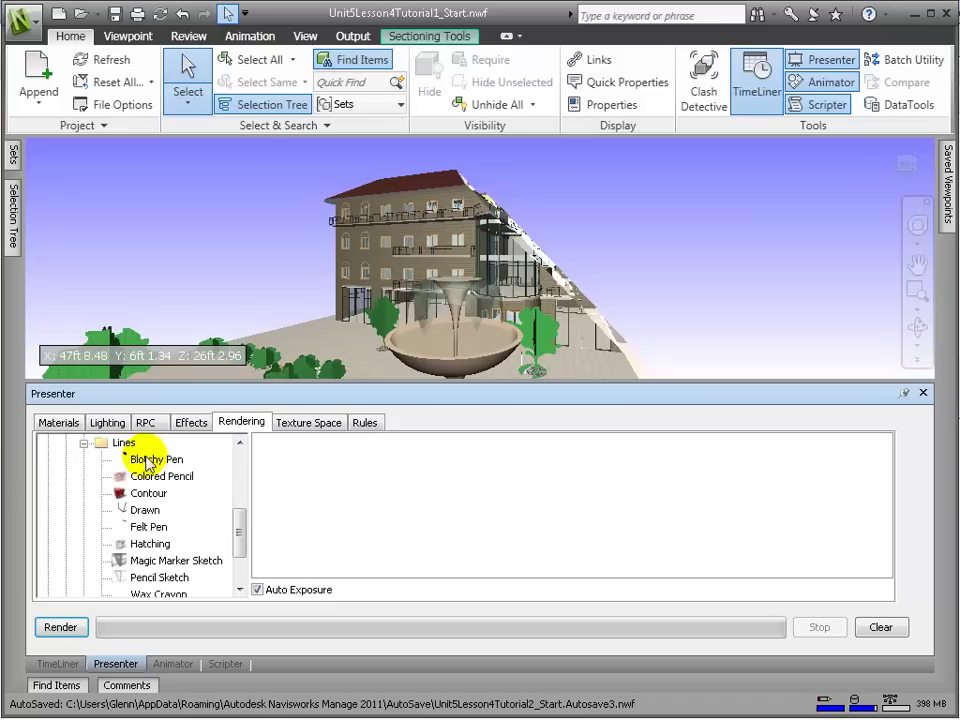
{"action": "scroll", "coordinate": [150, 468], "scroll_direction": "down", "scroll_amount": 1}
{"action": "left_click_drag", "start_coordinate": [337, 490], "coordinate": [343, 489]}
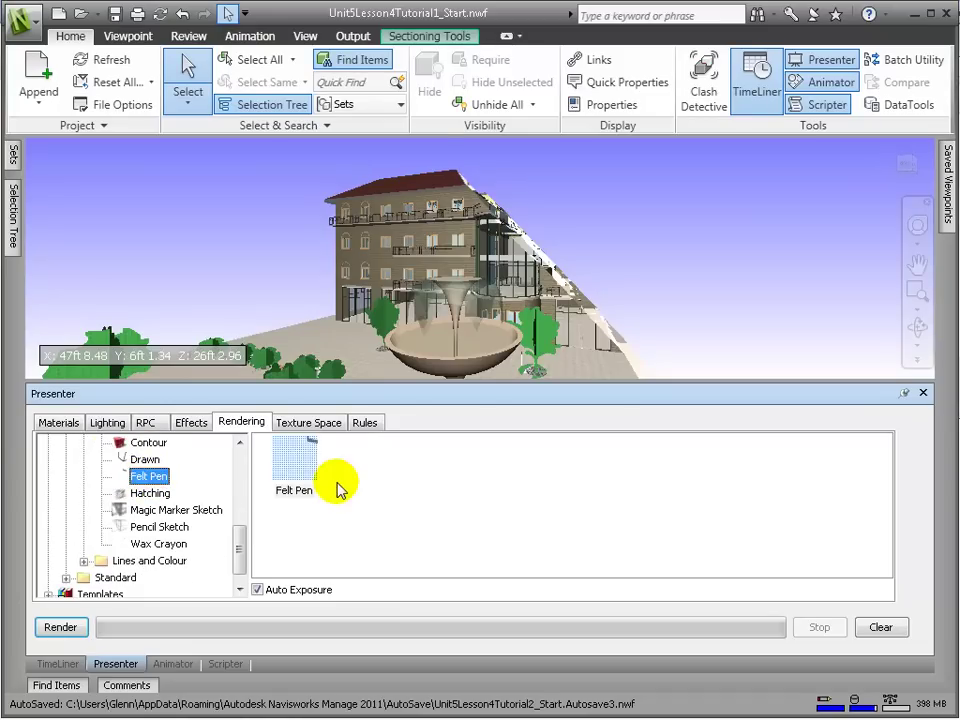
Step: Export a 2350 × 1000 rendered image in JPEG format
{"action": "left_click", "coordinate": [128, 36]}
{"action": "left_click", "coordinate": [352, 37]}
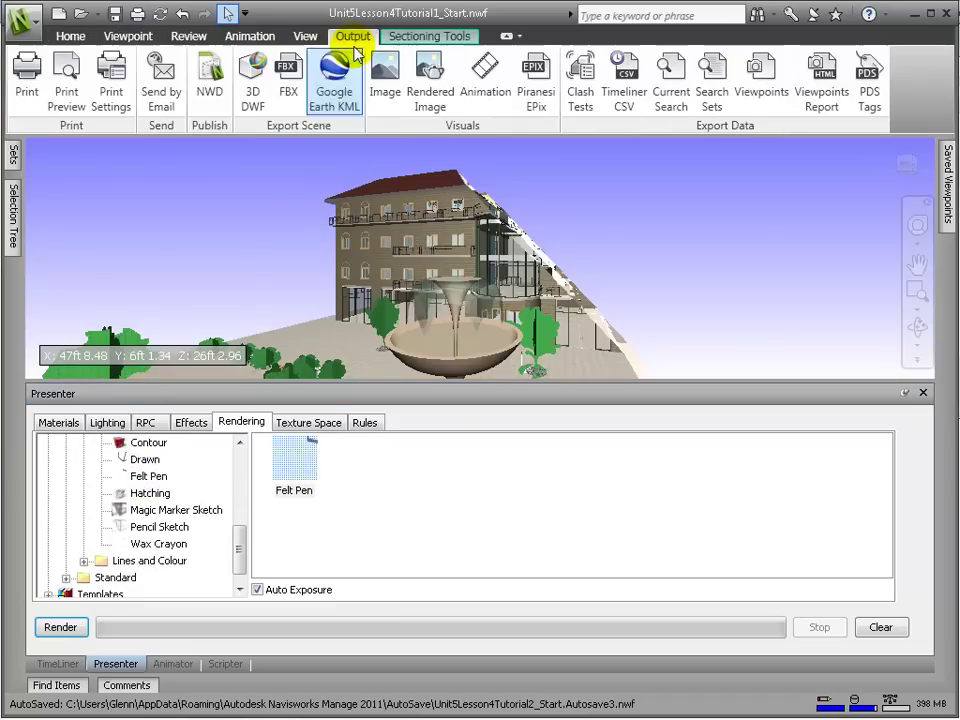
{"action": "left_click", "coordinate": [424, 86]}
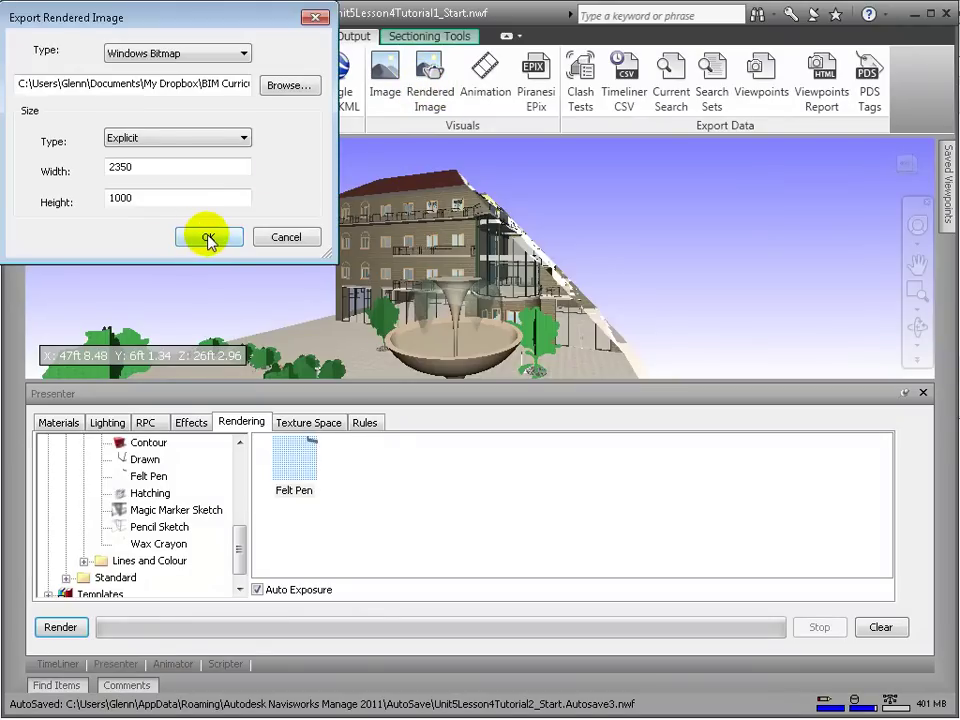
{"action": "left_click", "coordinate": [226, 57]}
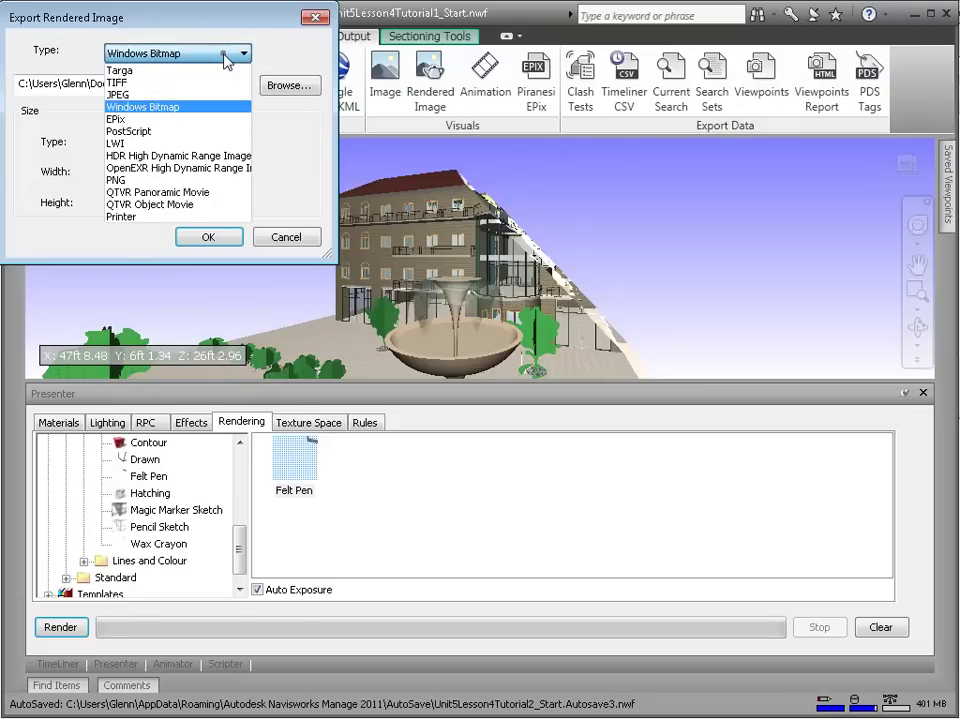
{"action": "left_click", "coordinate": [214, 94]}
{"action": "left_click_drag", "start_coordinate": [208, 17], "coordinate": [214, 62]}
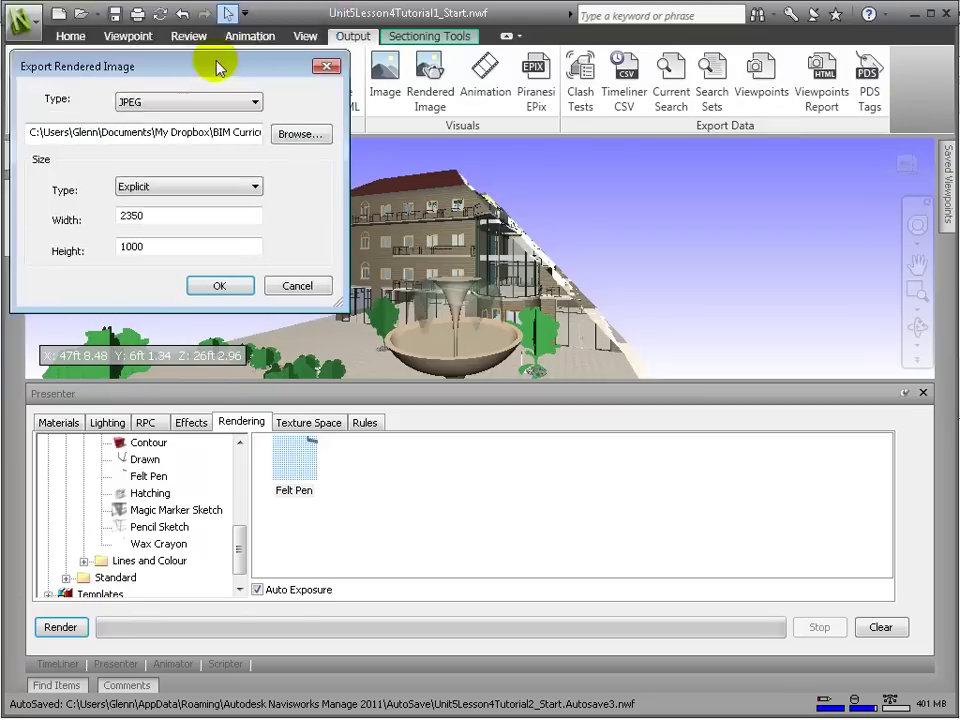
{"action": "left_click", "coordinate": [218, 284]}
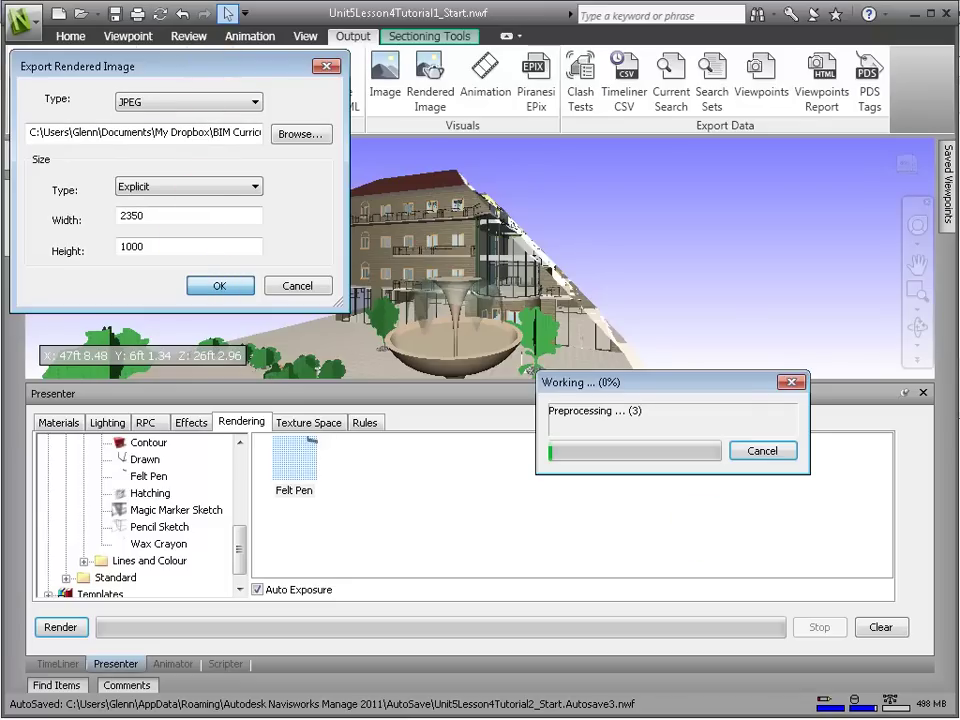